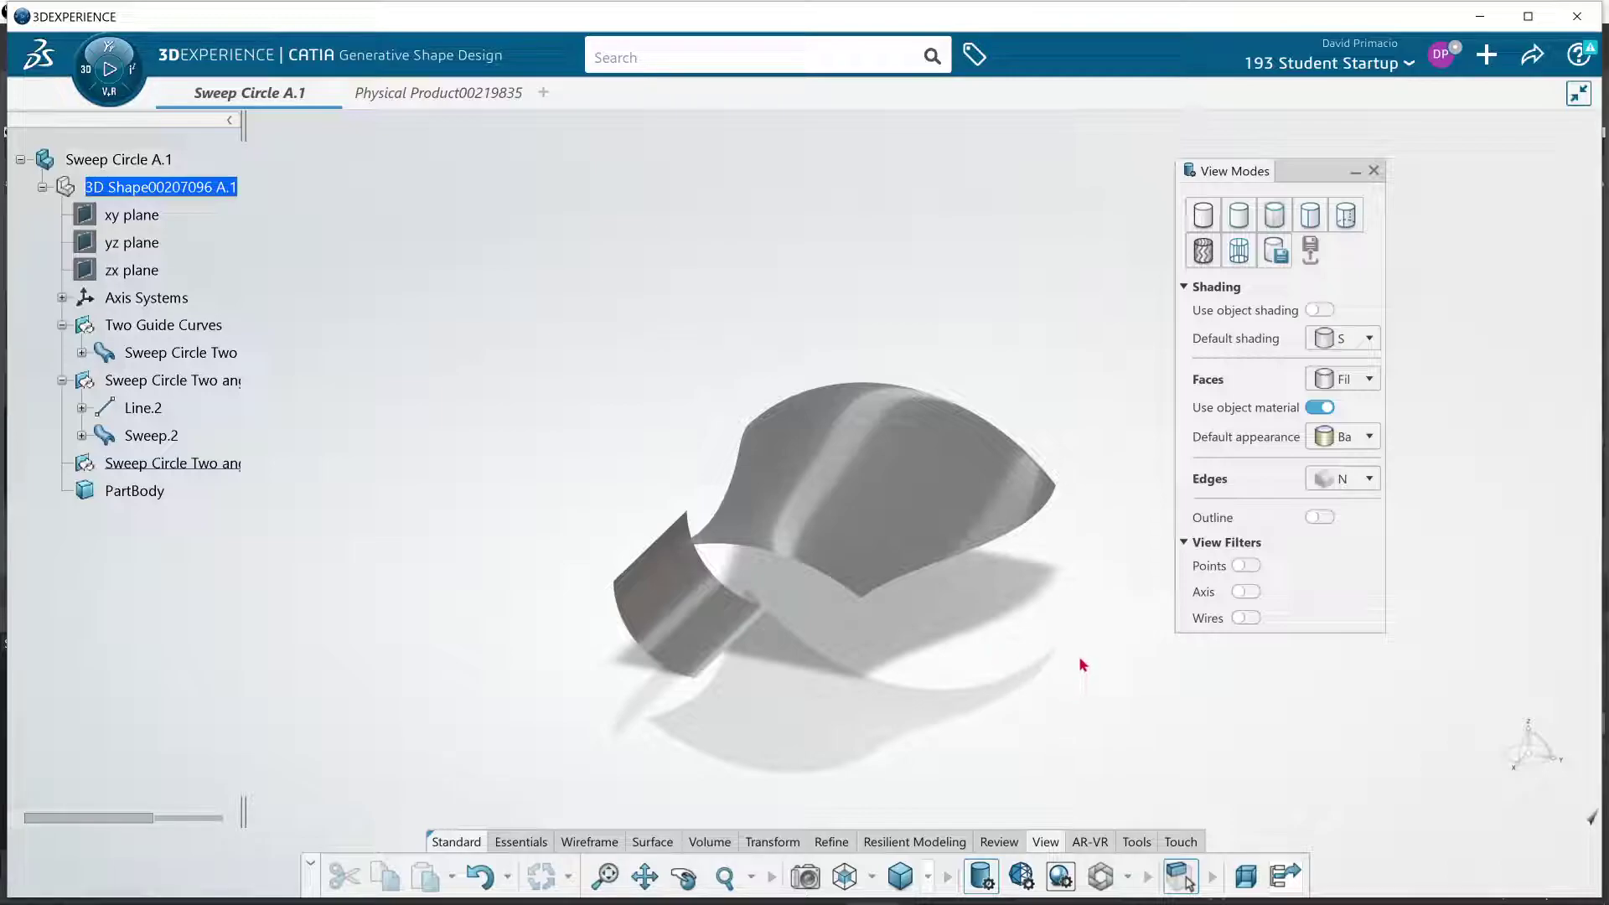
Turn on the Axis view filter to display the axis system, then close View Modes.
left_click(1245, 592)
left_click(1373, 171)
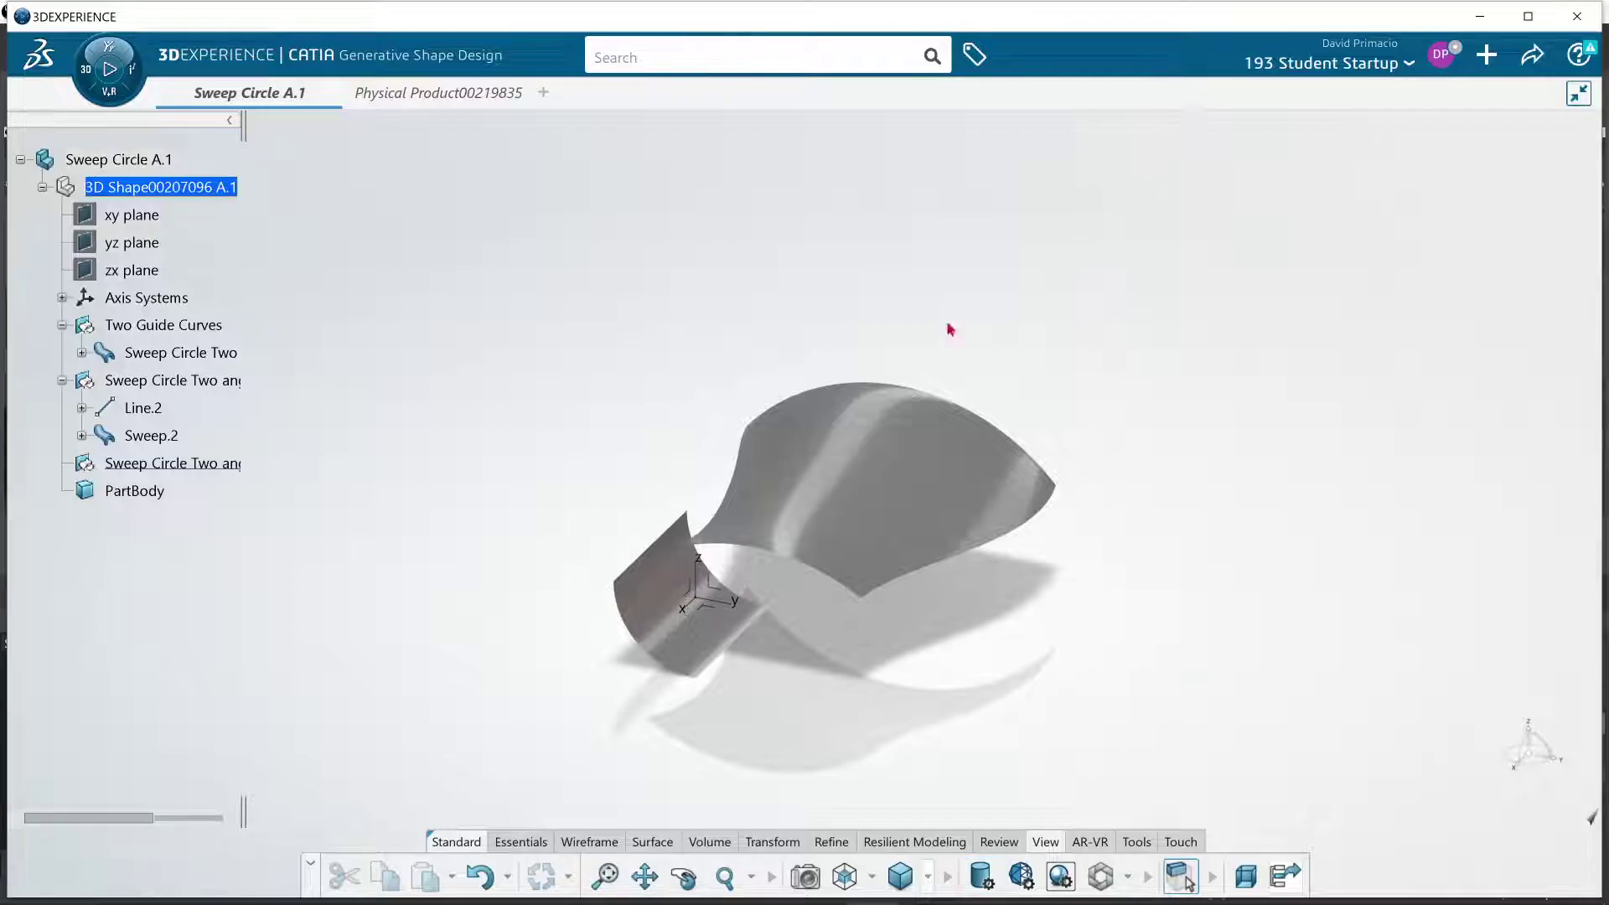
Hide the Two Guide Curves and Sweep Circle Two angles surfaces, then select the spline set.
right_click(169, 325)
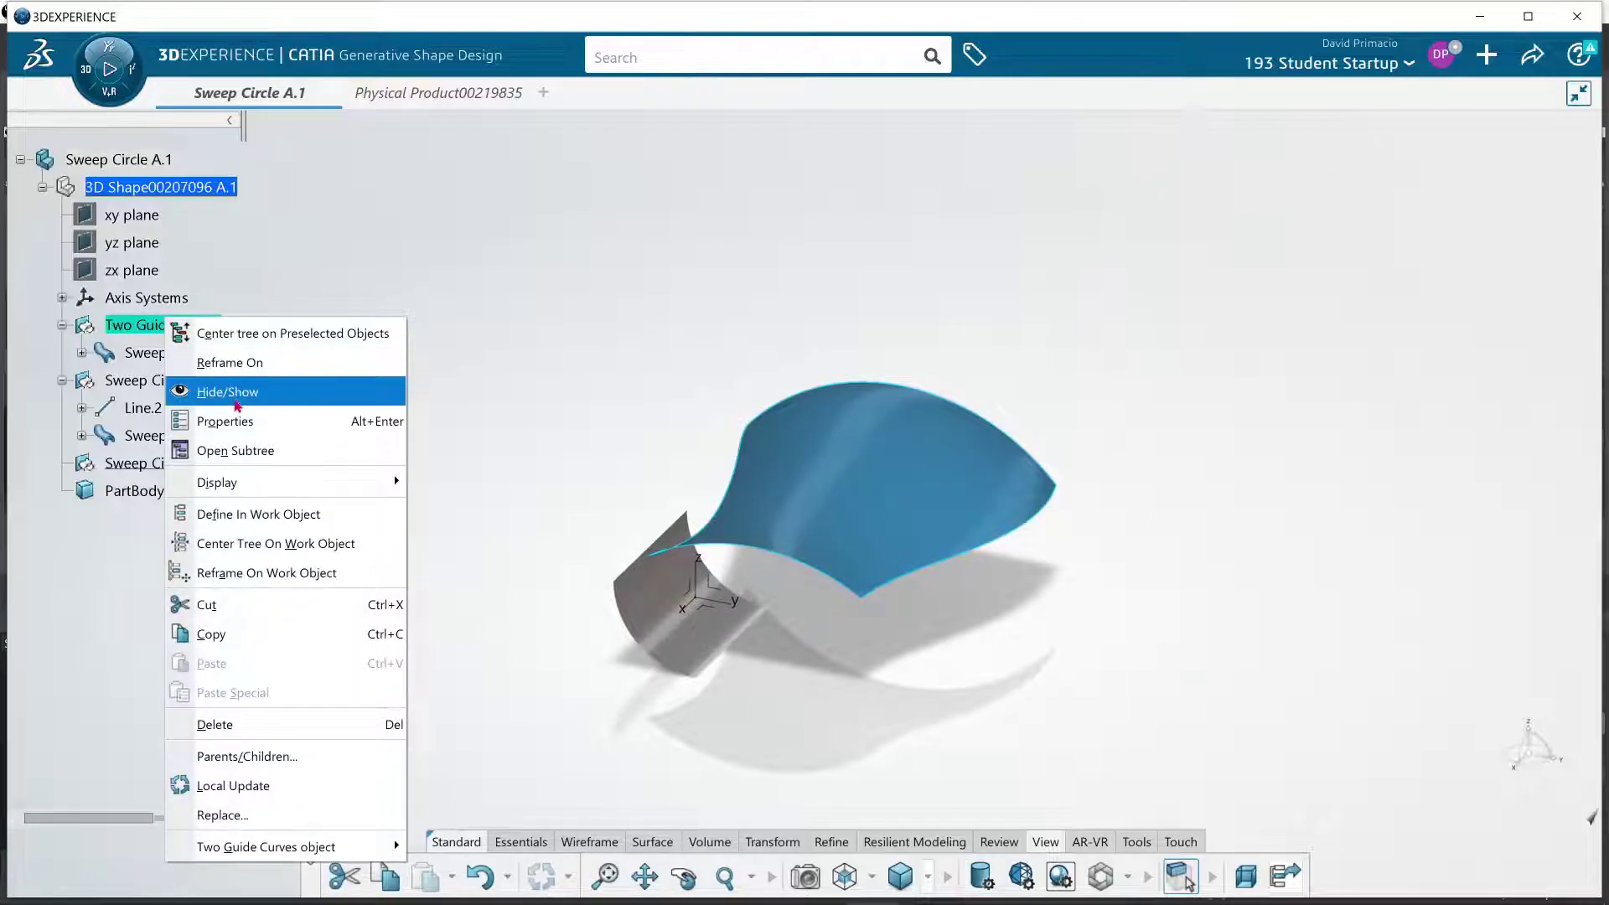
left_click(225, 391)
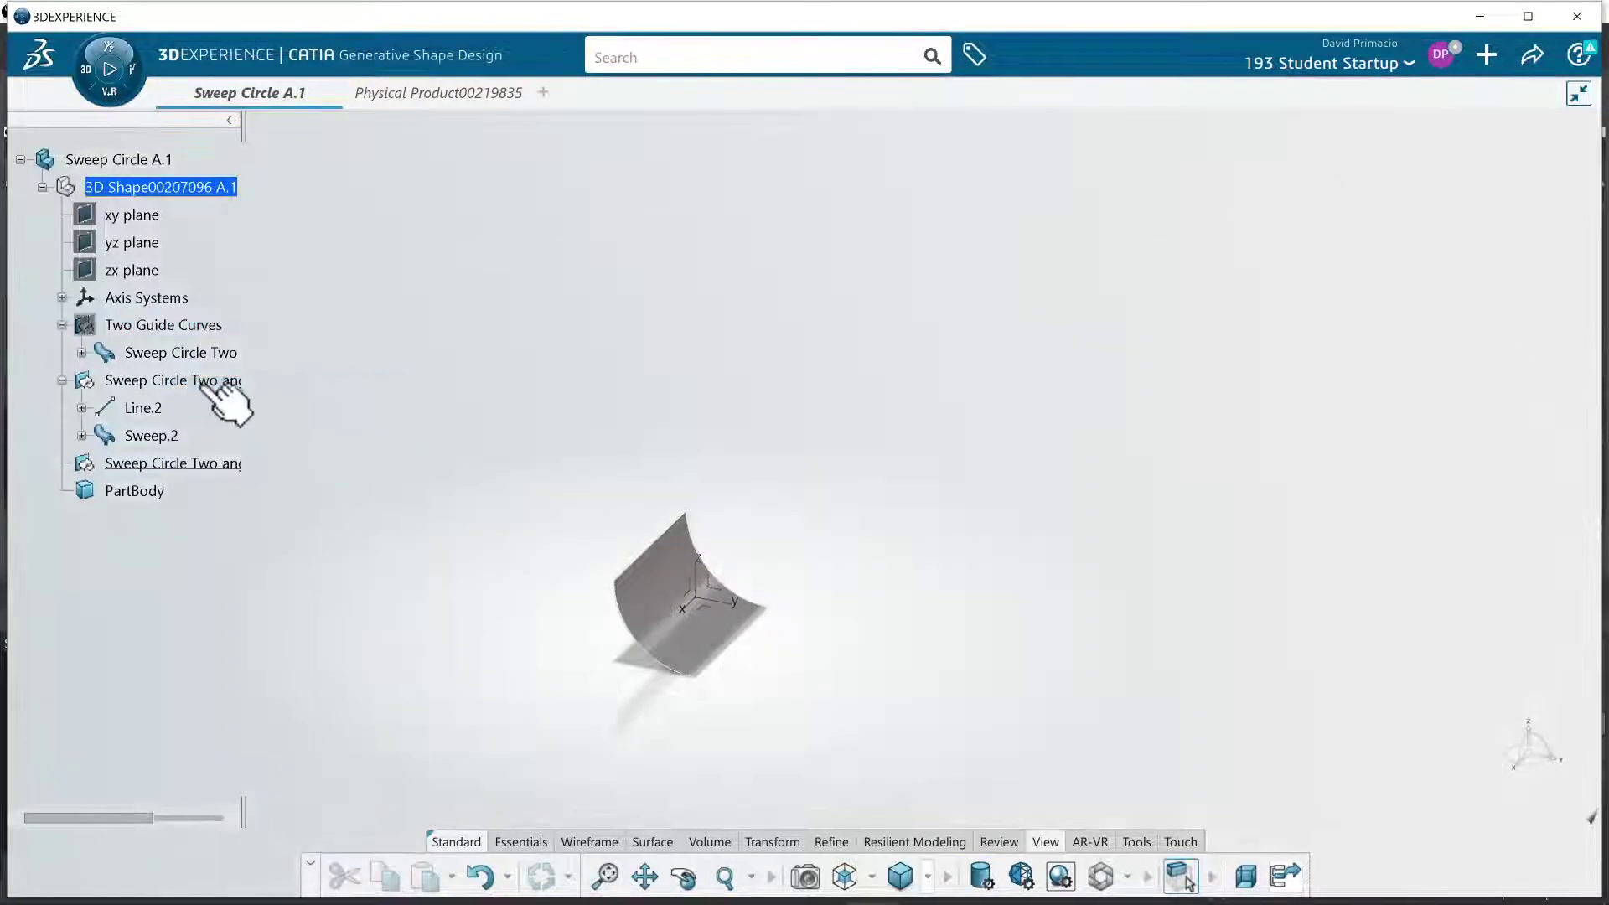
right_click(172, 384)
left_click(225, 438)
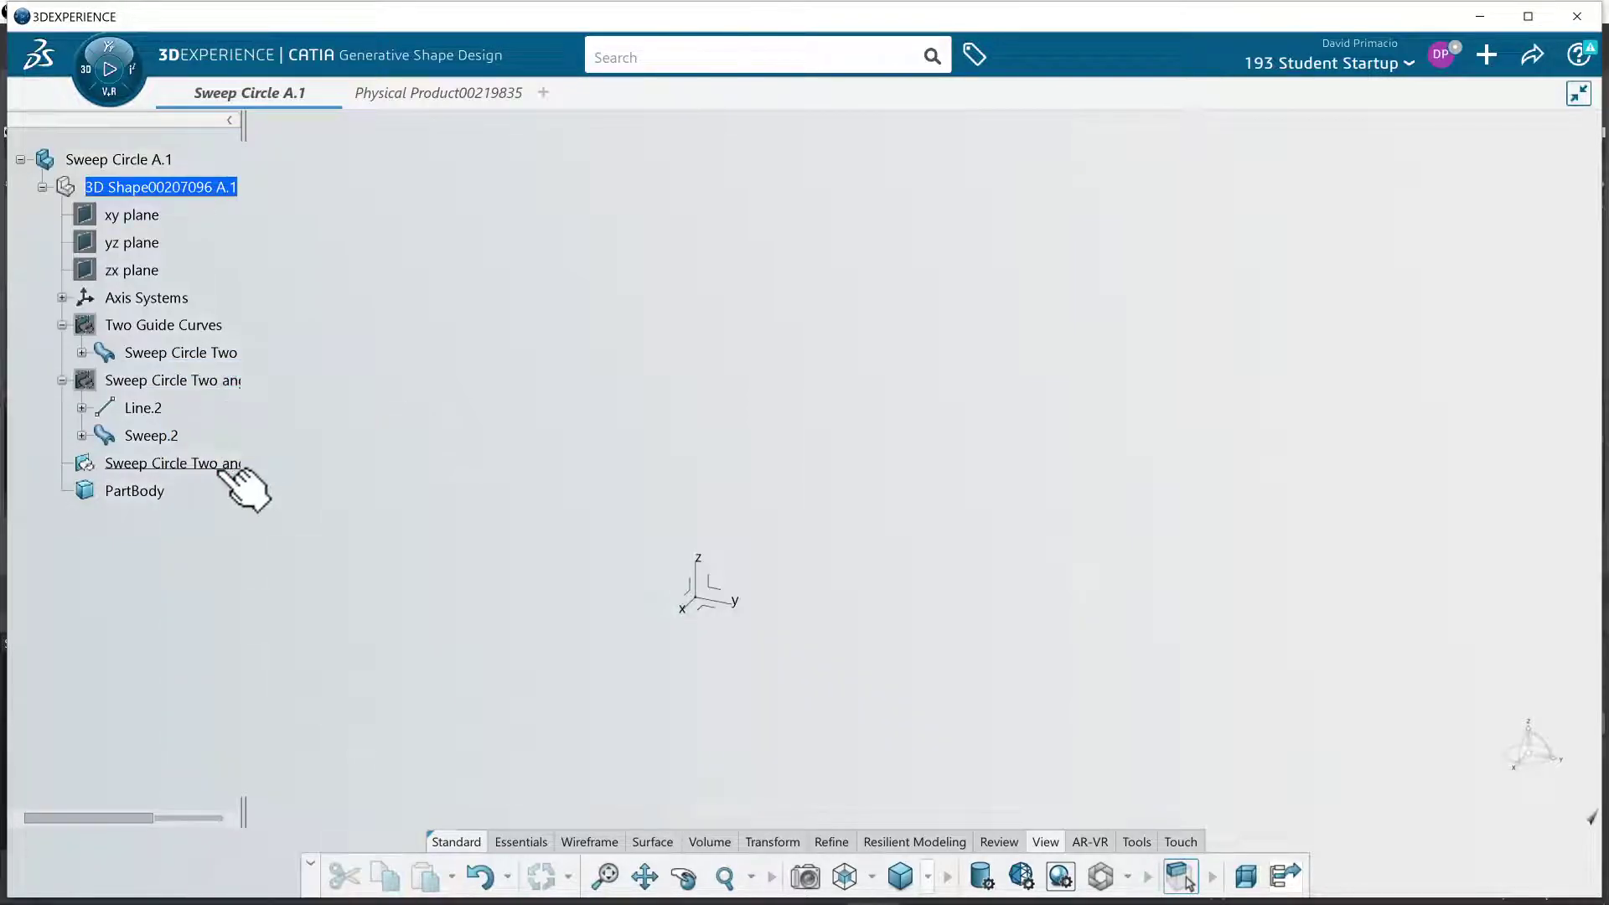
left_click(224, 468)
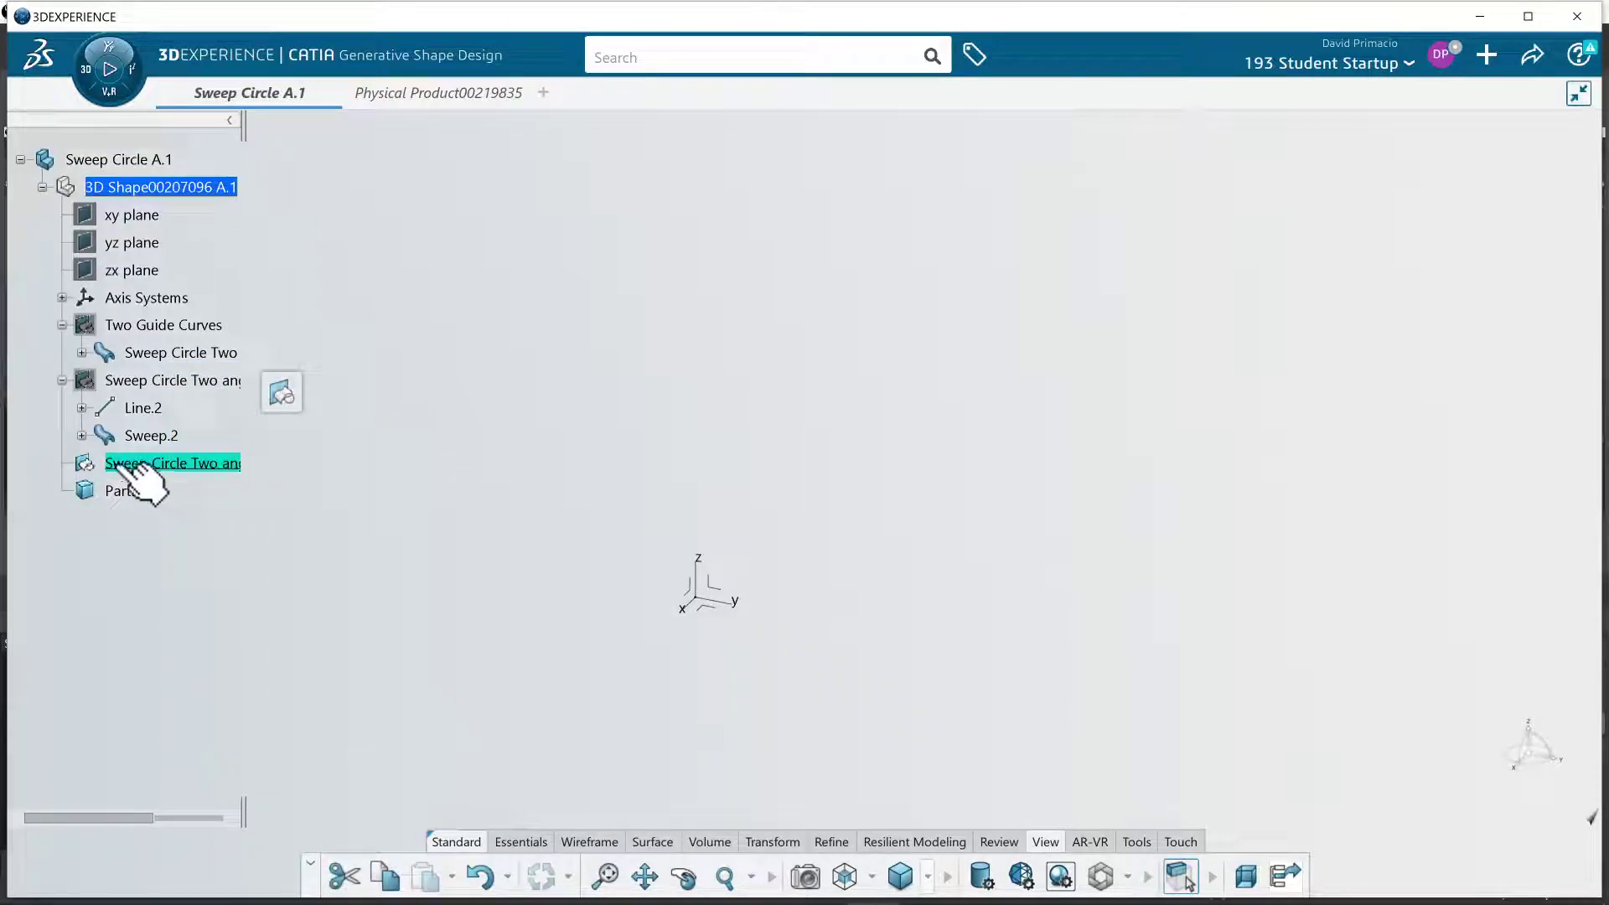
Widen the feature tree so full names show, toggle it off and on, and clear the selection.
left_click(235, 123)
left_click(19, 467)
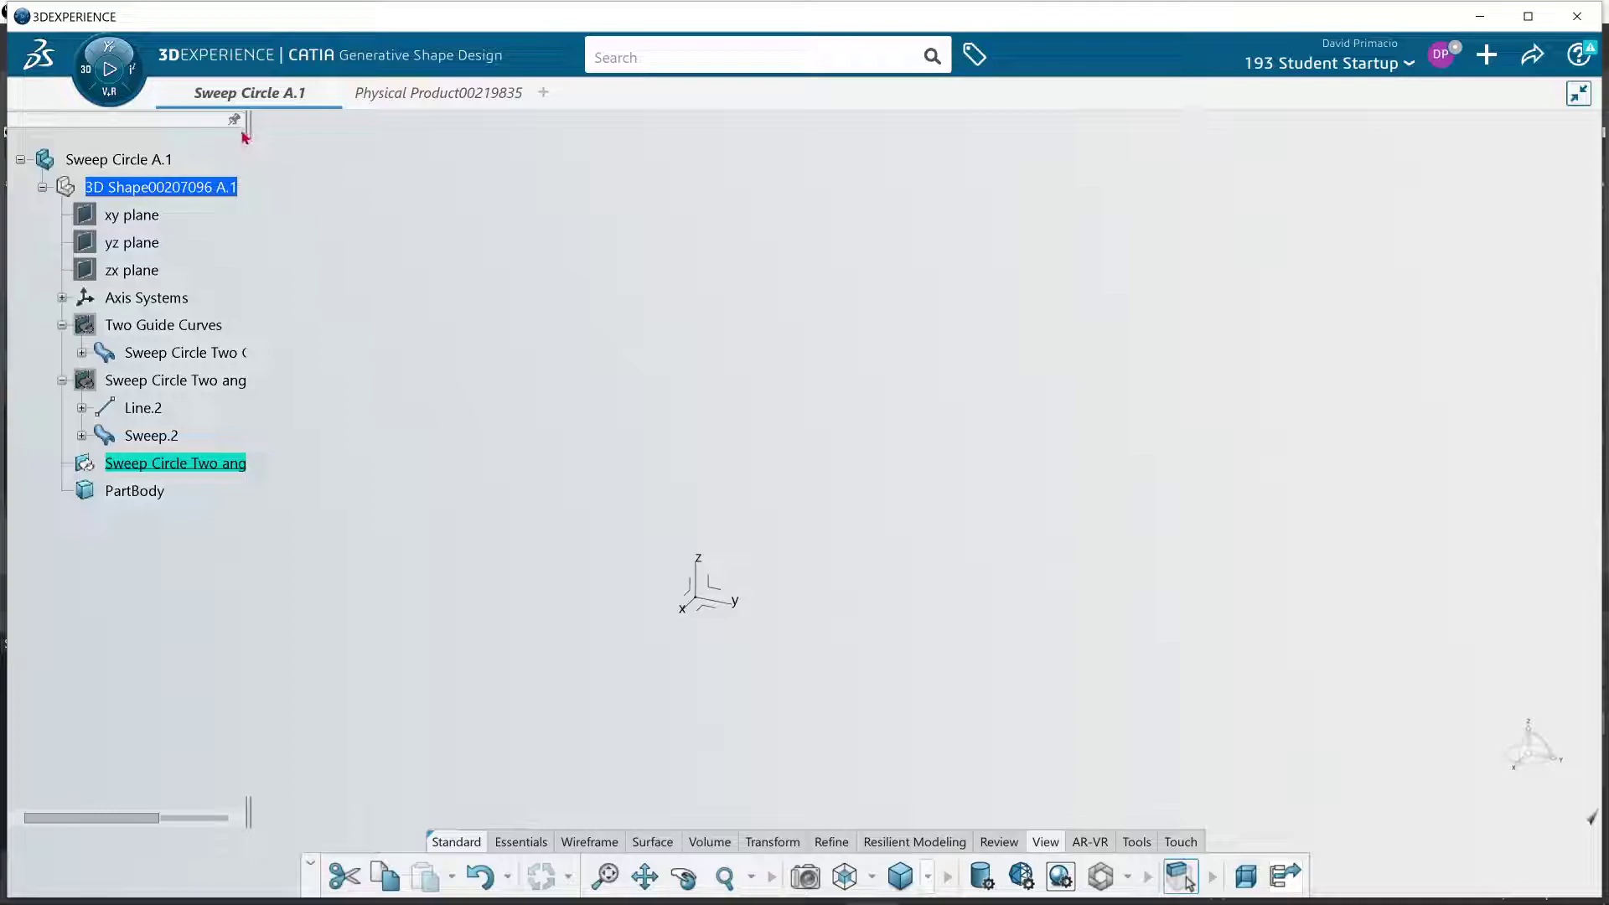
left_click_drag(243, 136, 319, 149)
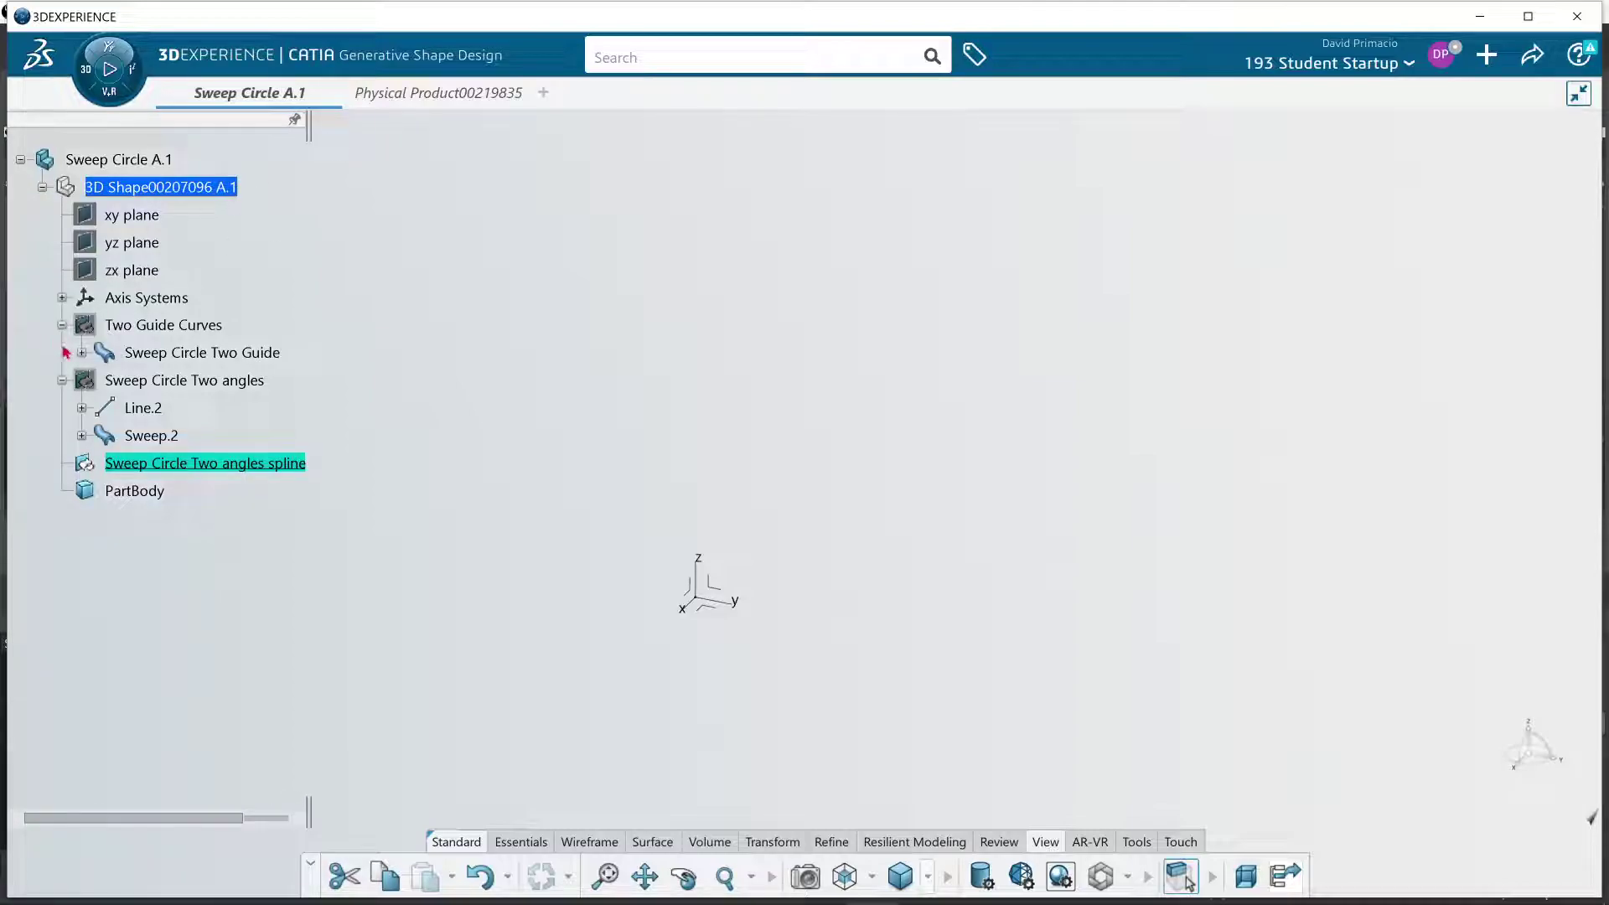
middle_click_drag(72, 352, 40, 352)
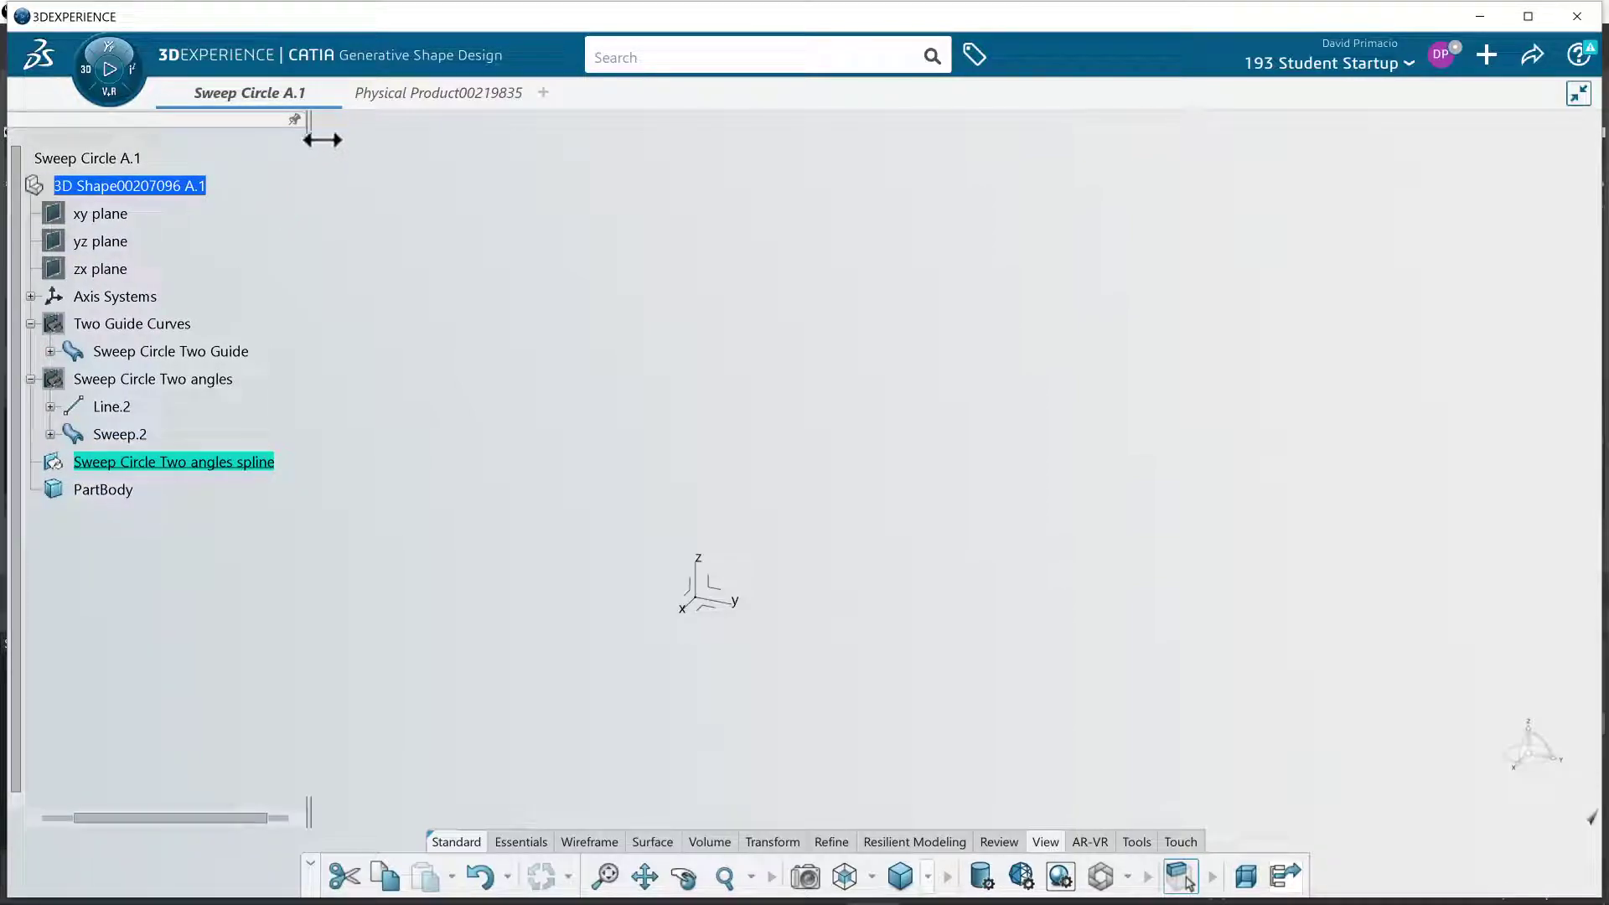
left_click_drag(319, 136, 308, 143)
key("F3")
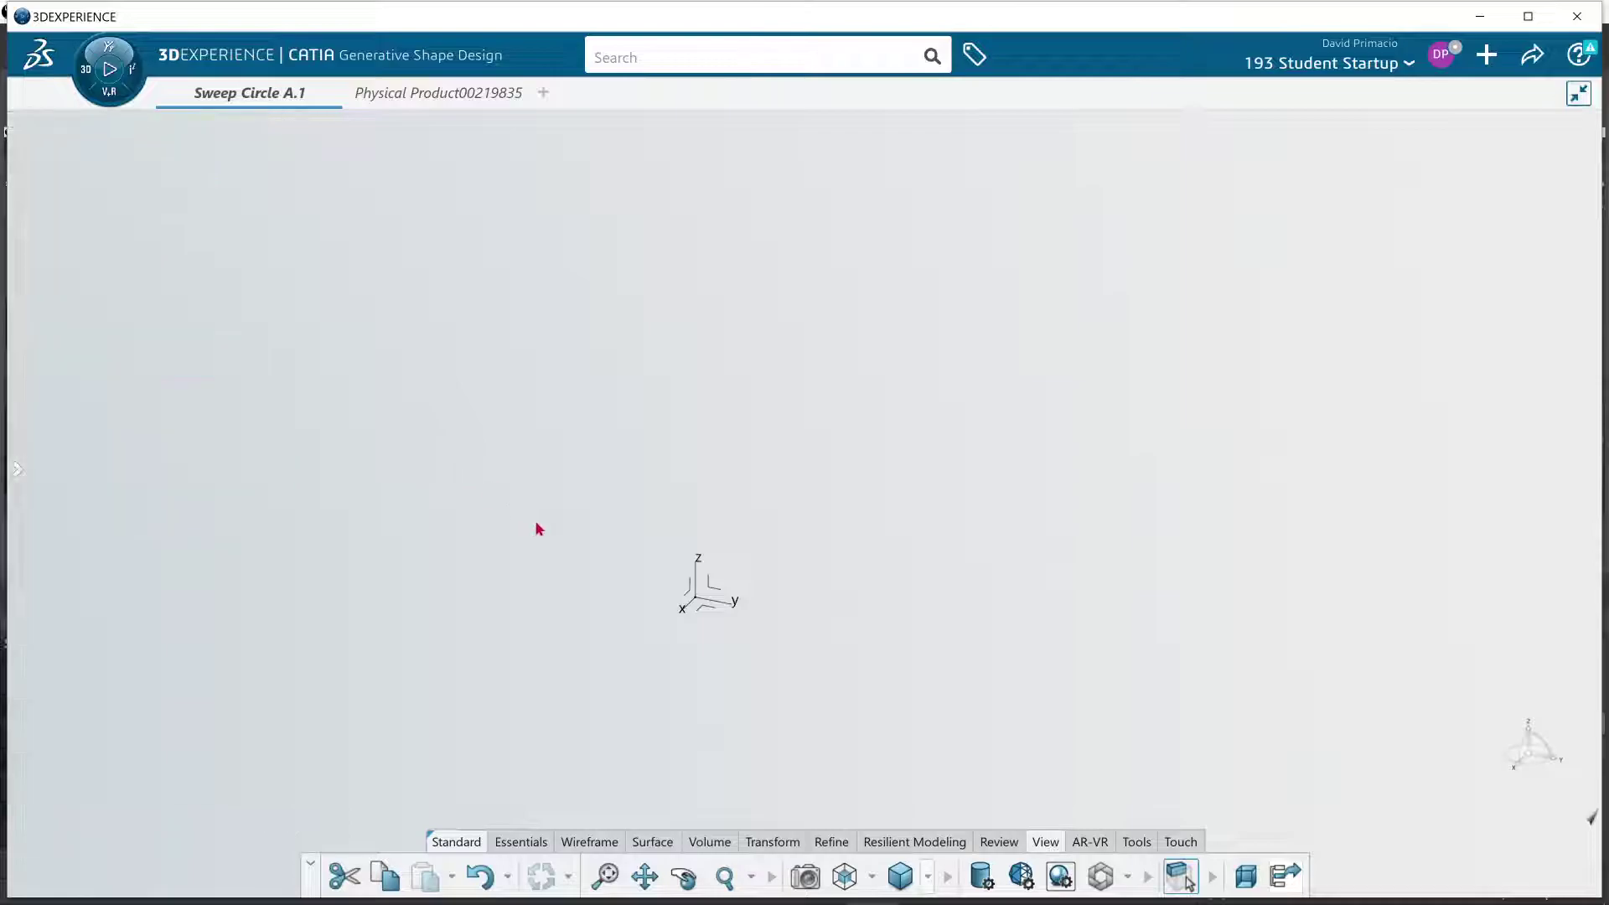
left_click(16, 470)
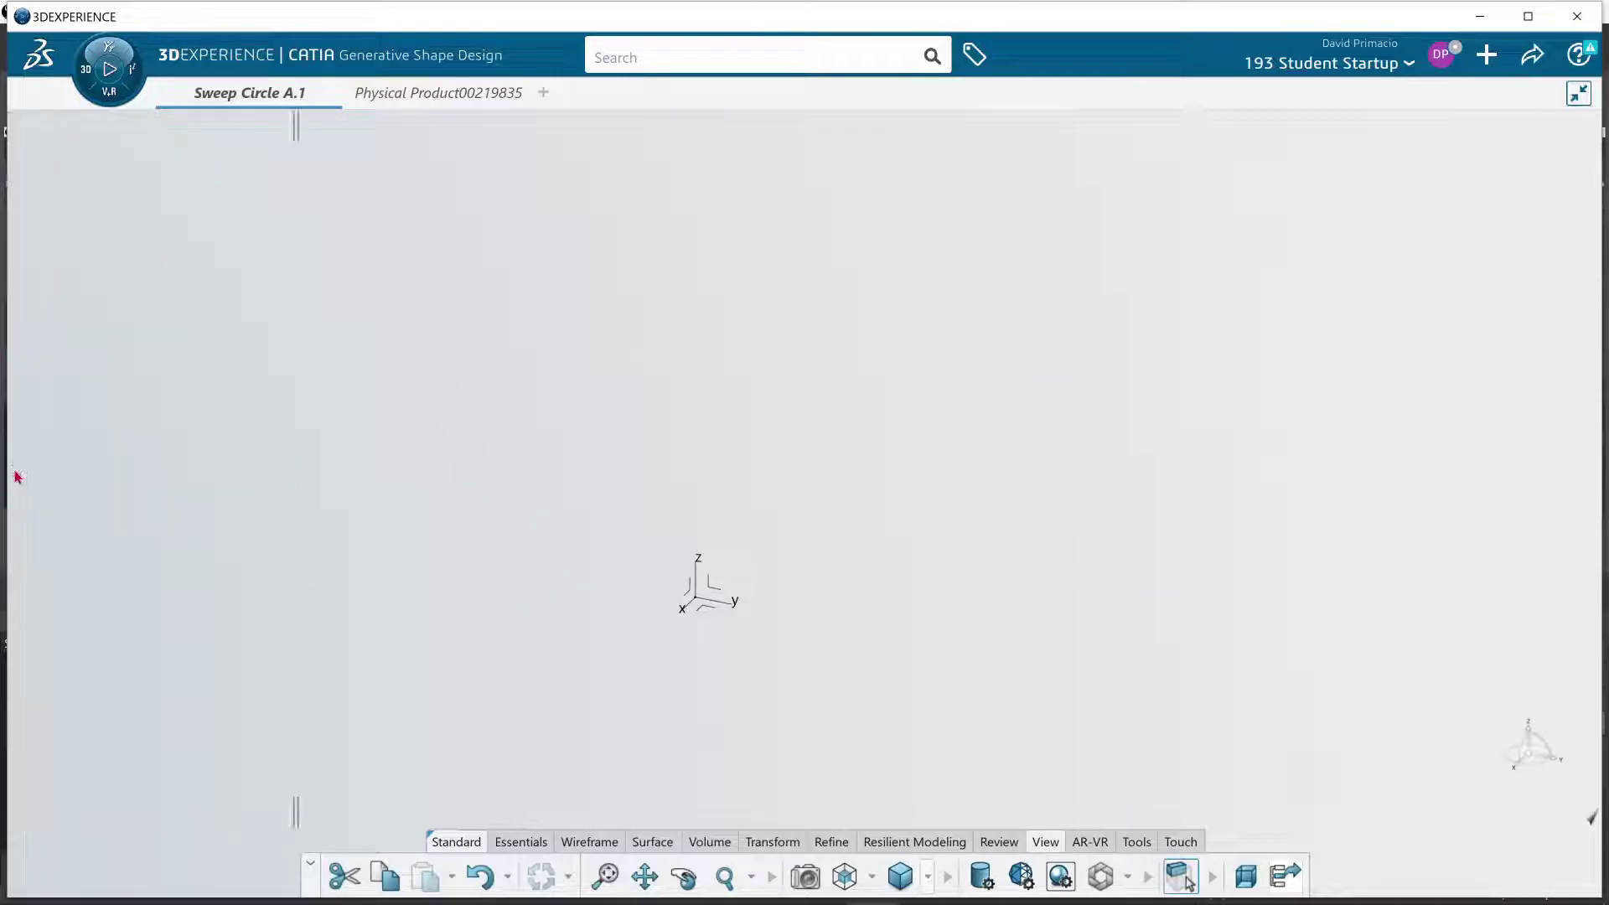
left_click(607, 713)
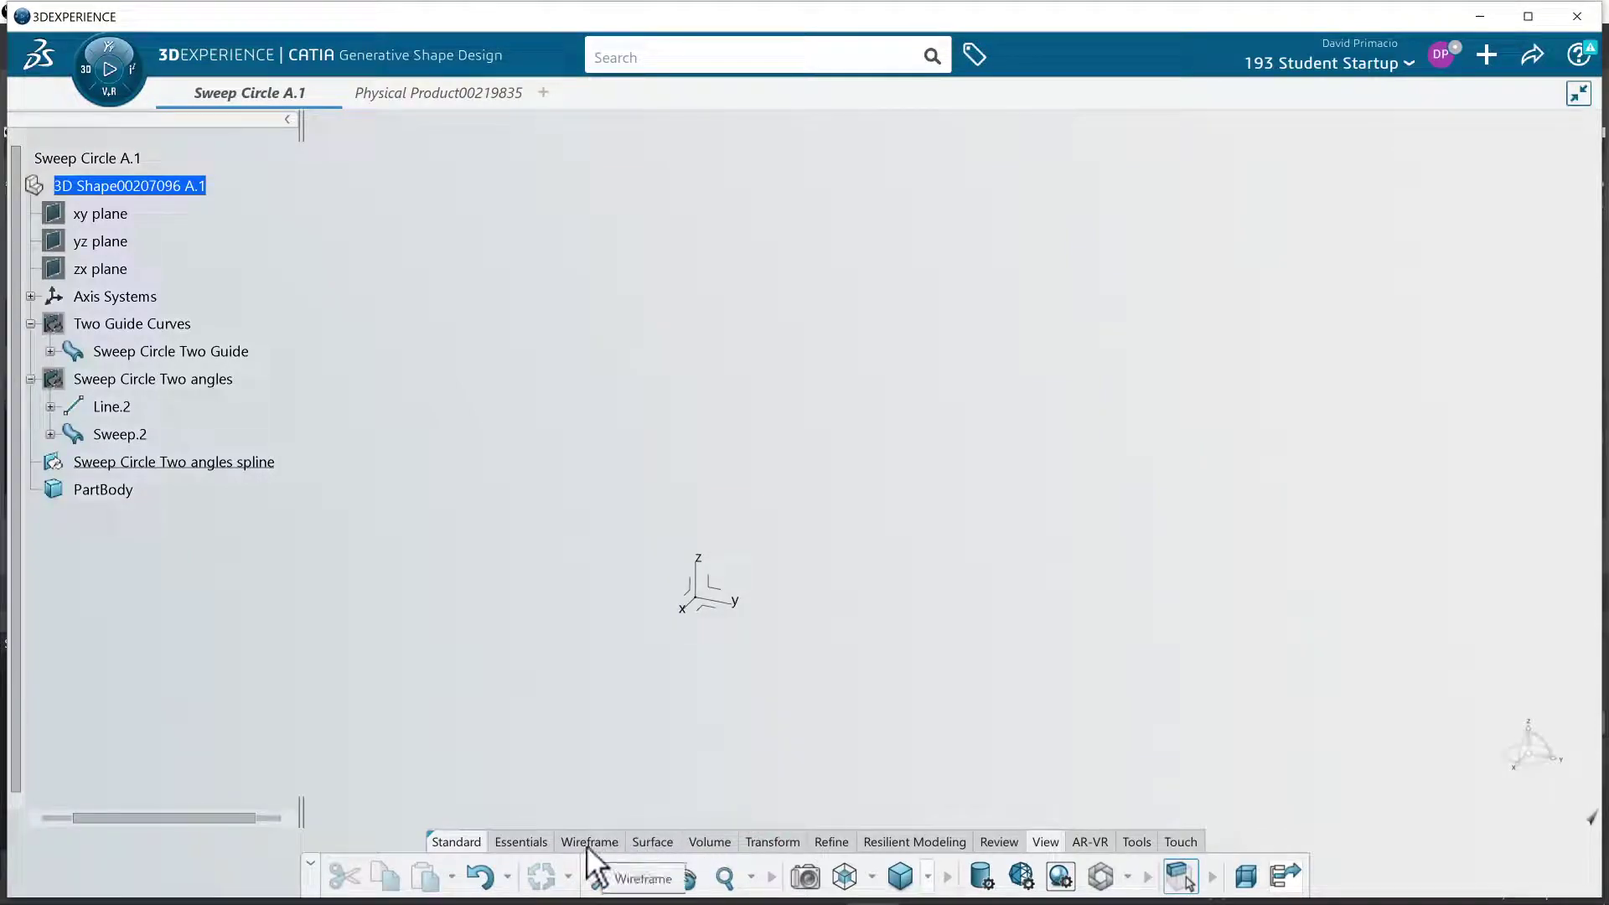
Create a new Sweep with the Circle profile and the Center and two angles subtype.
left_click(645, 842)
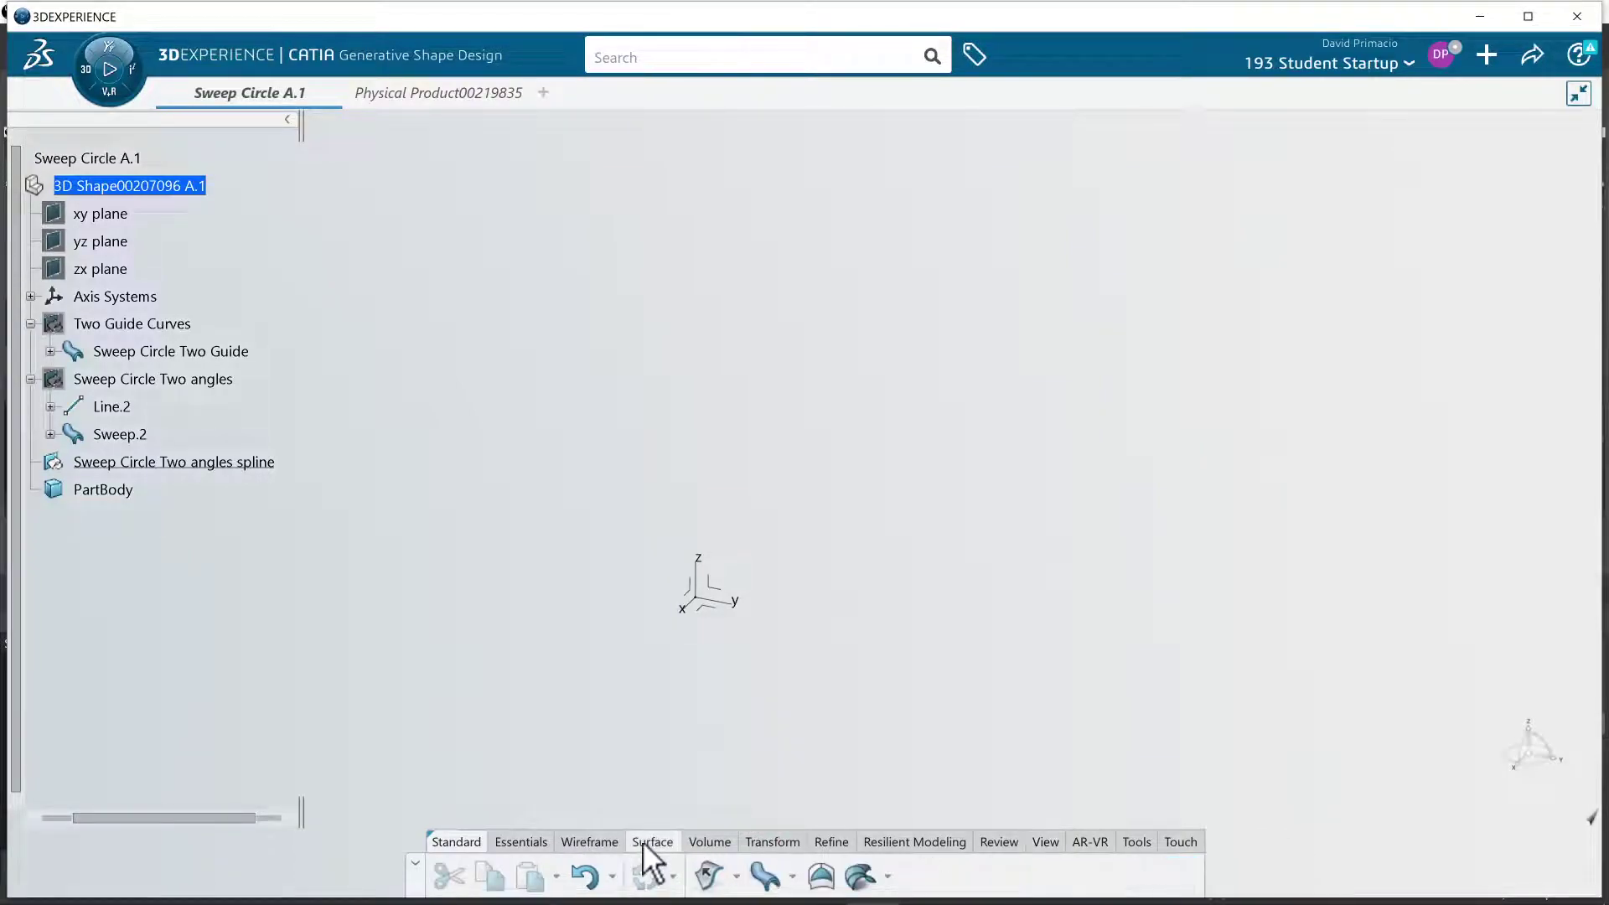
left_click(765, 876)
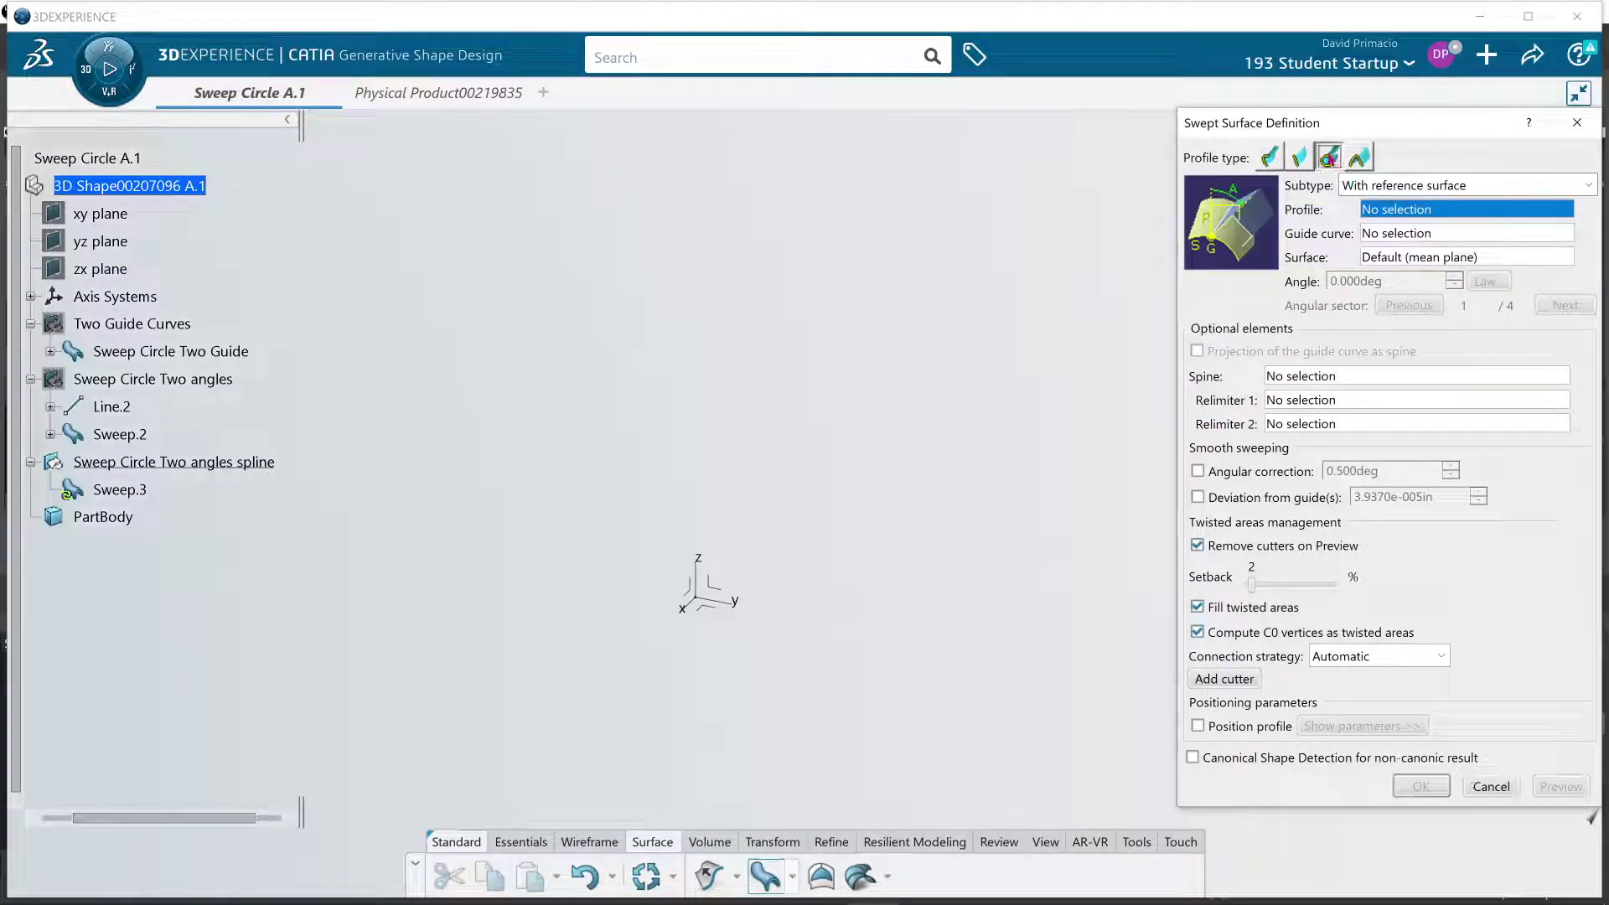
left_click(1329, 157)
left_click(1444, 186)
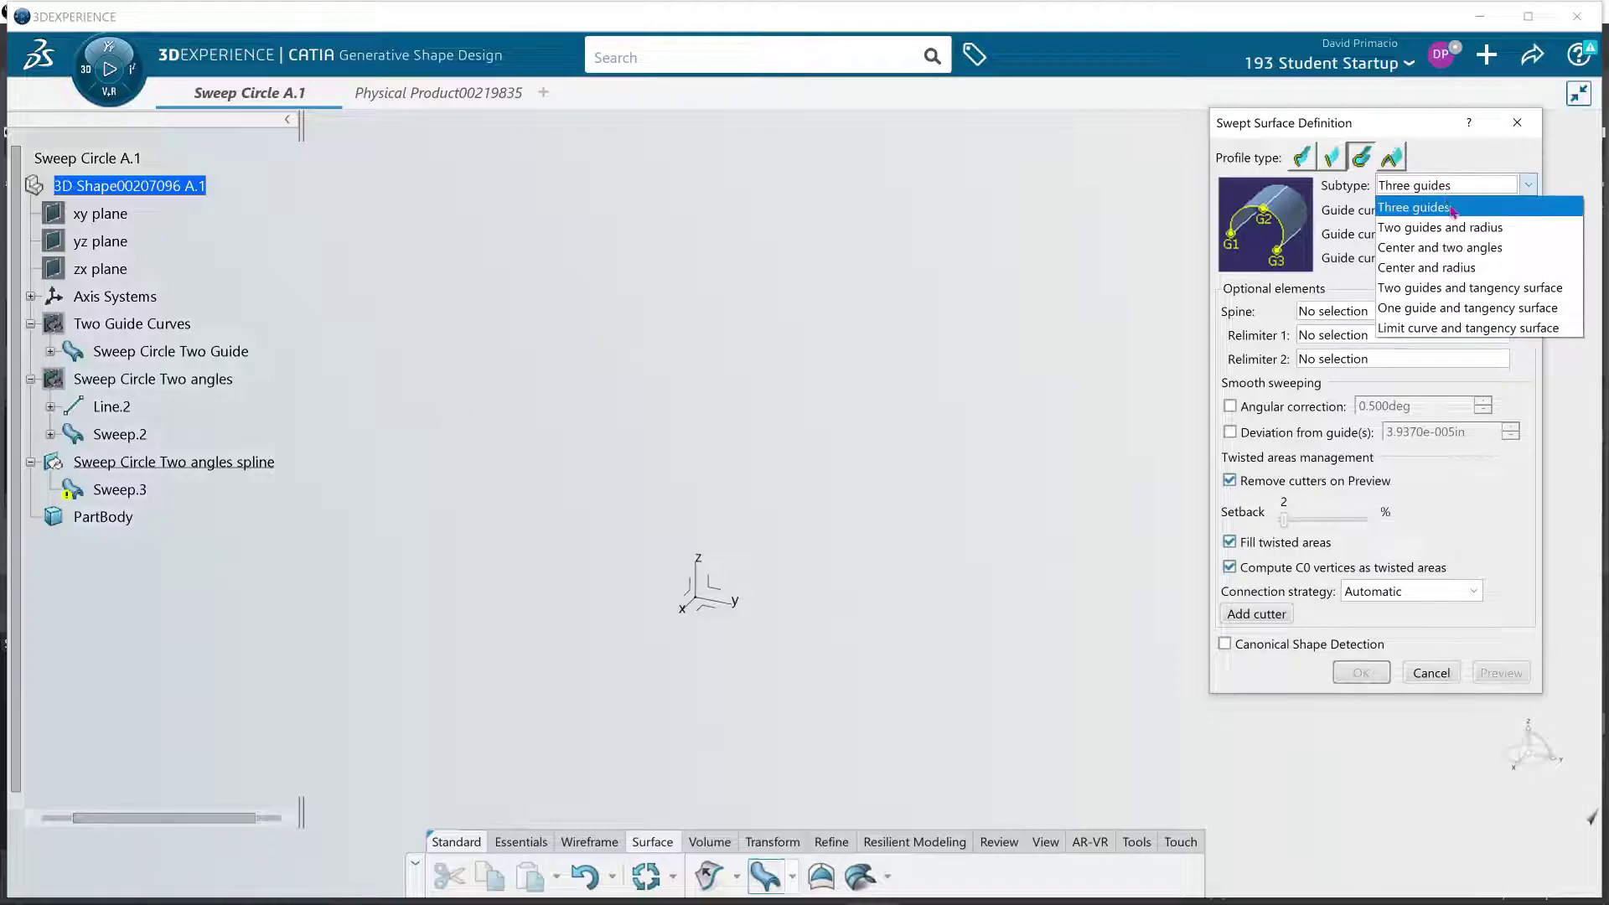
left_click(1483, 247)
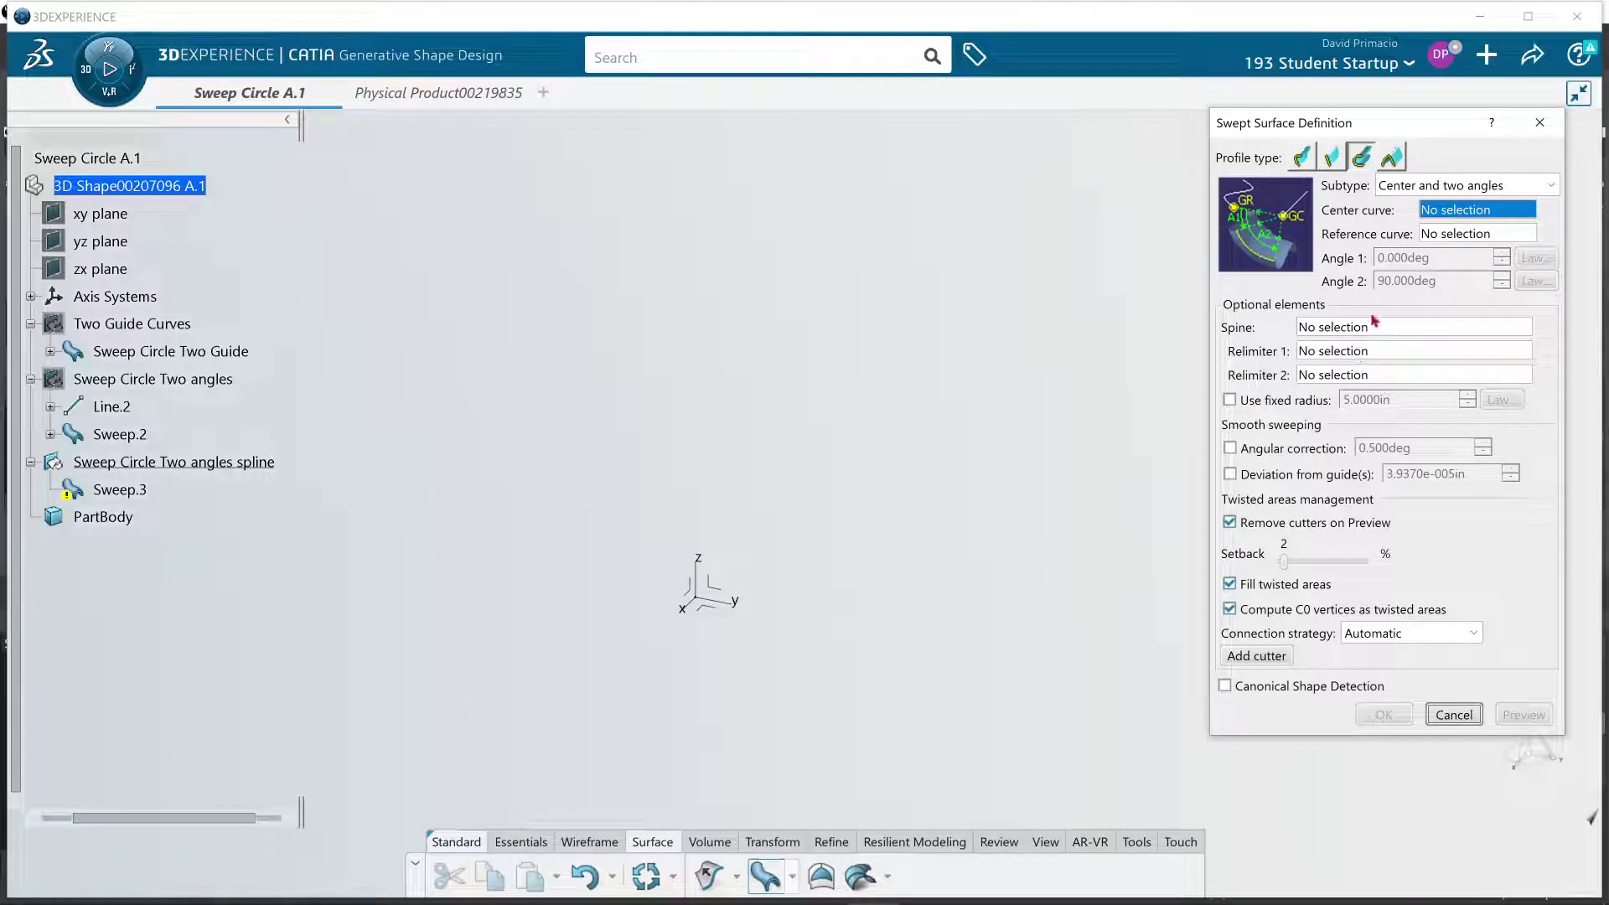
Create Line.4 from new Point.15 along a reversed axis direction, 4 in long, as the center curve.
right_click(1454, 216)
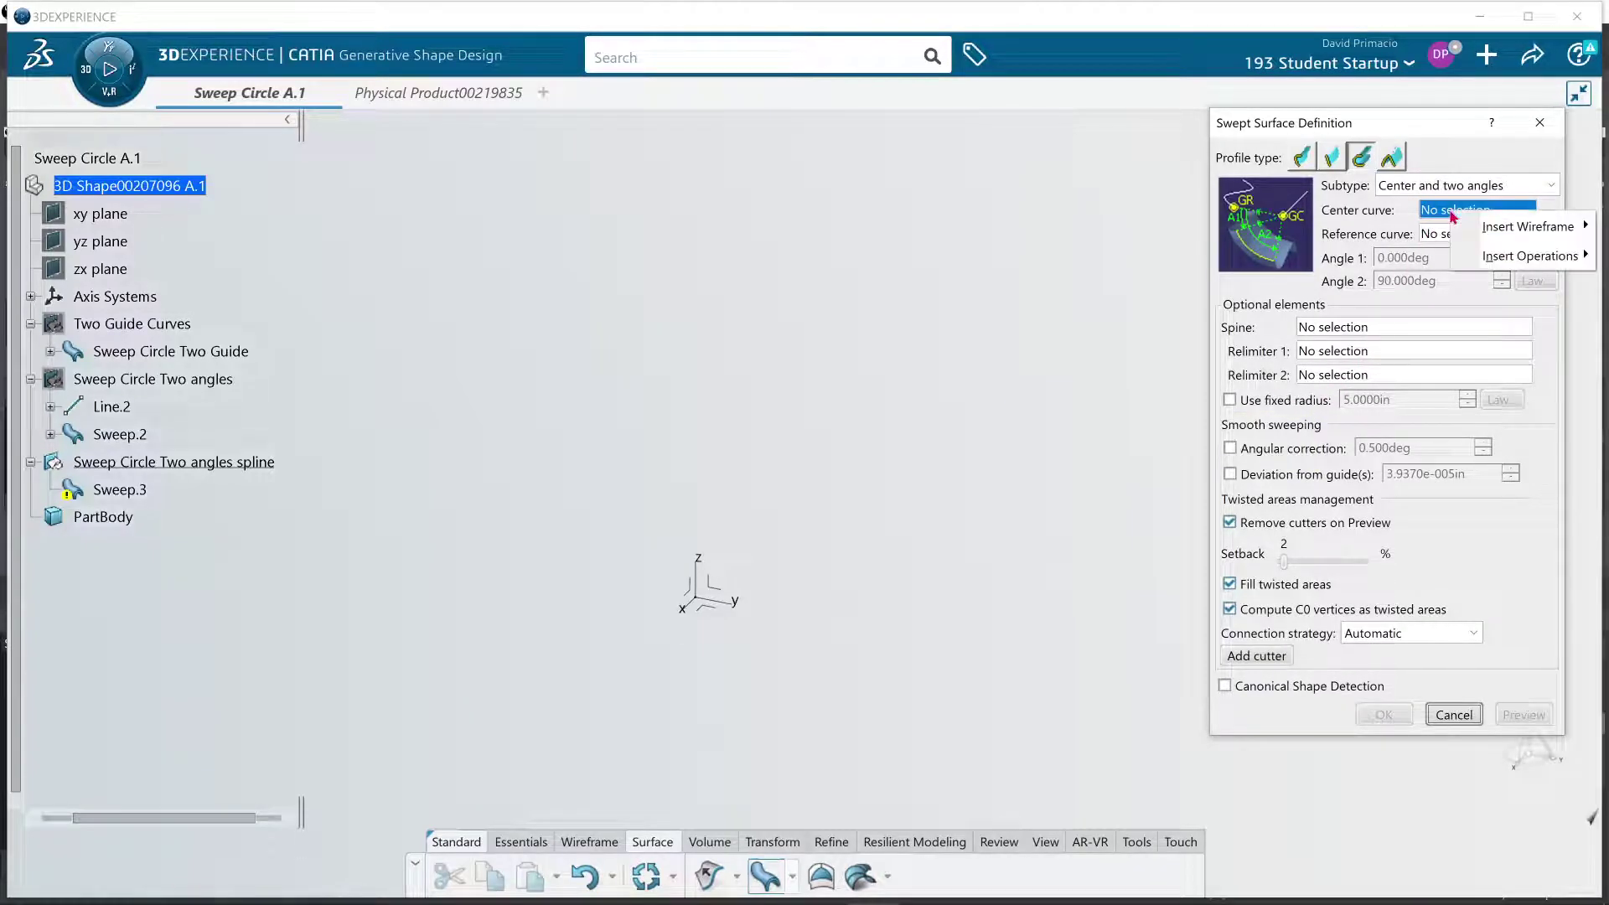
mouse_move(1467, 235)
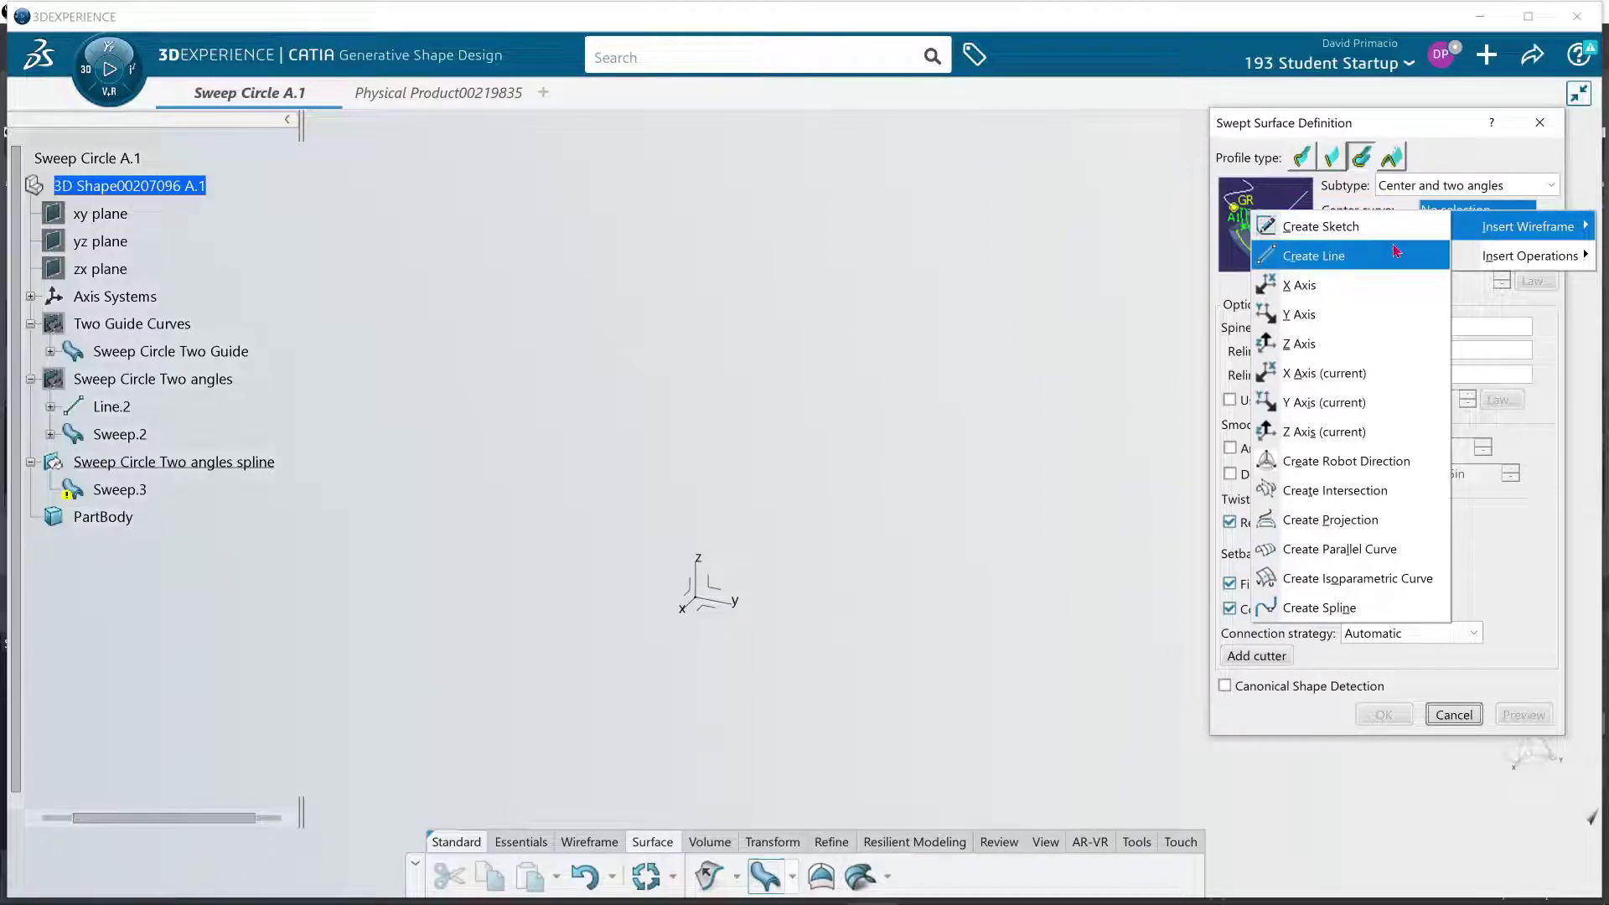
left_click(1396, 251)
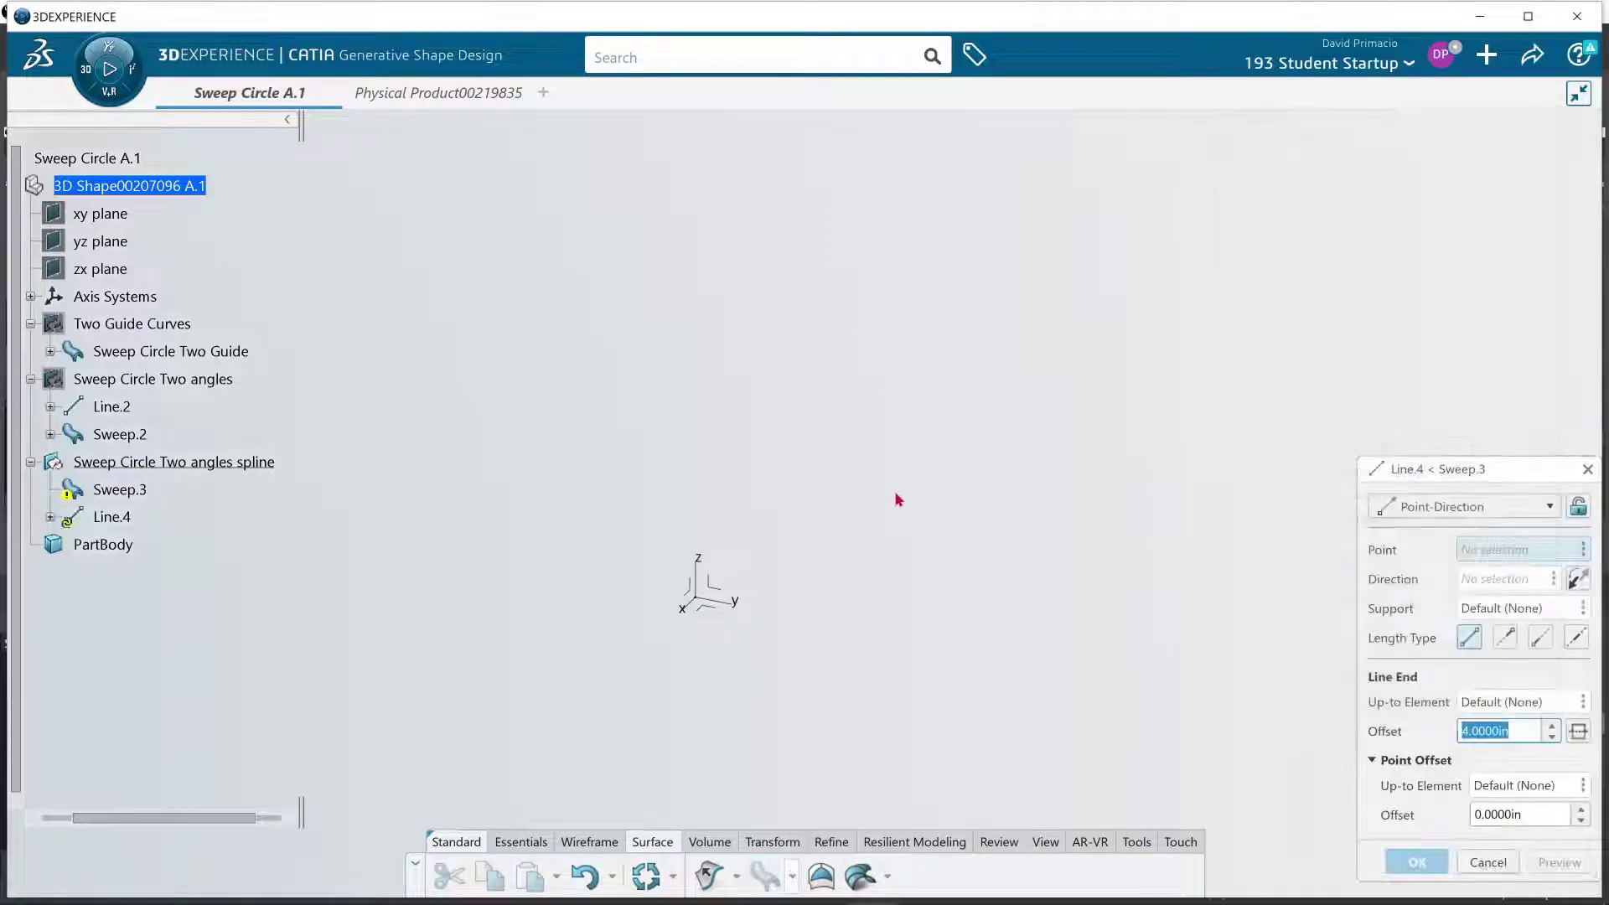
right_click(1459, 545)
mouse_move(1458, 555)
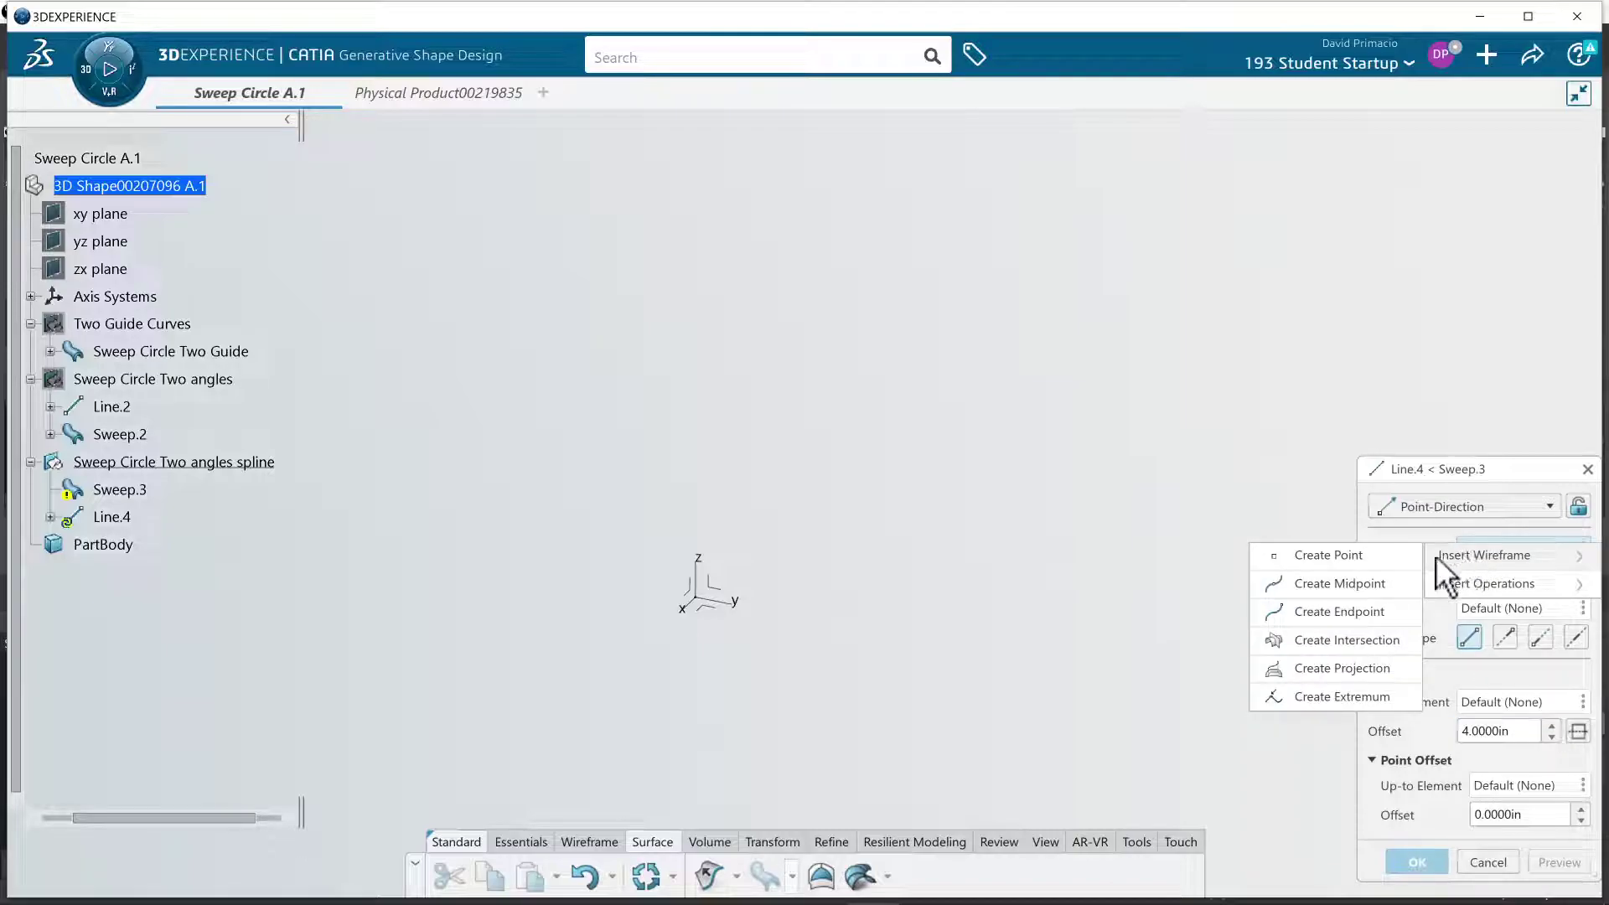
left_click(1321, 557)
left_click(1405, 699)
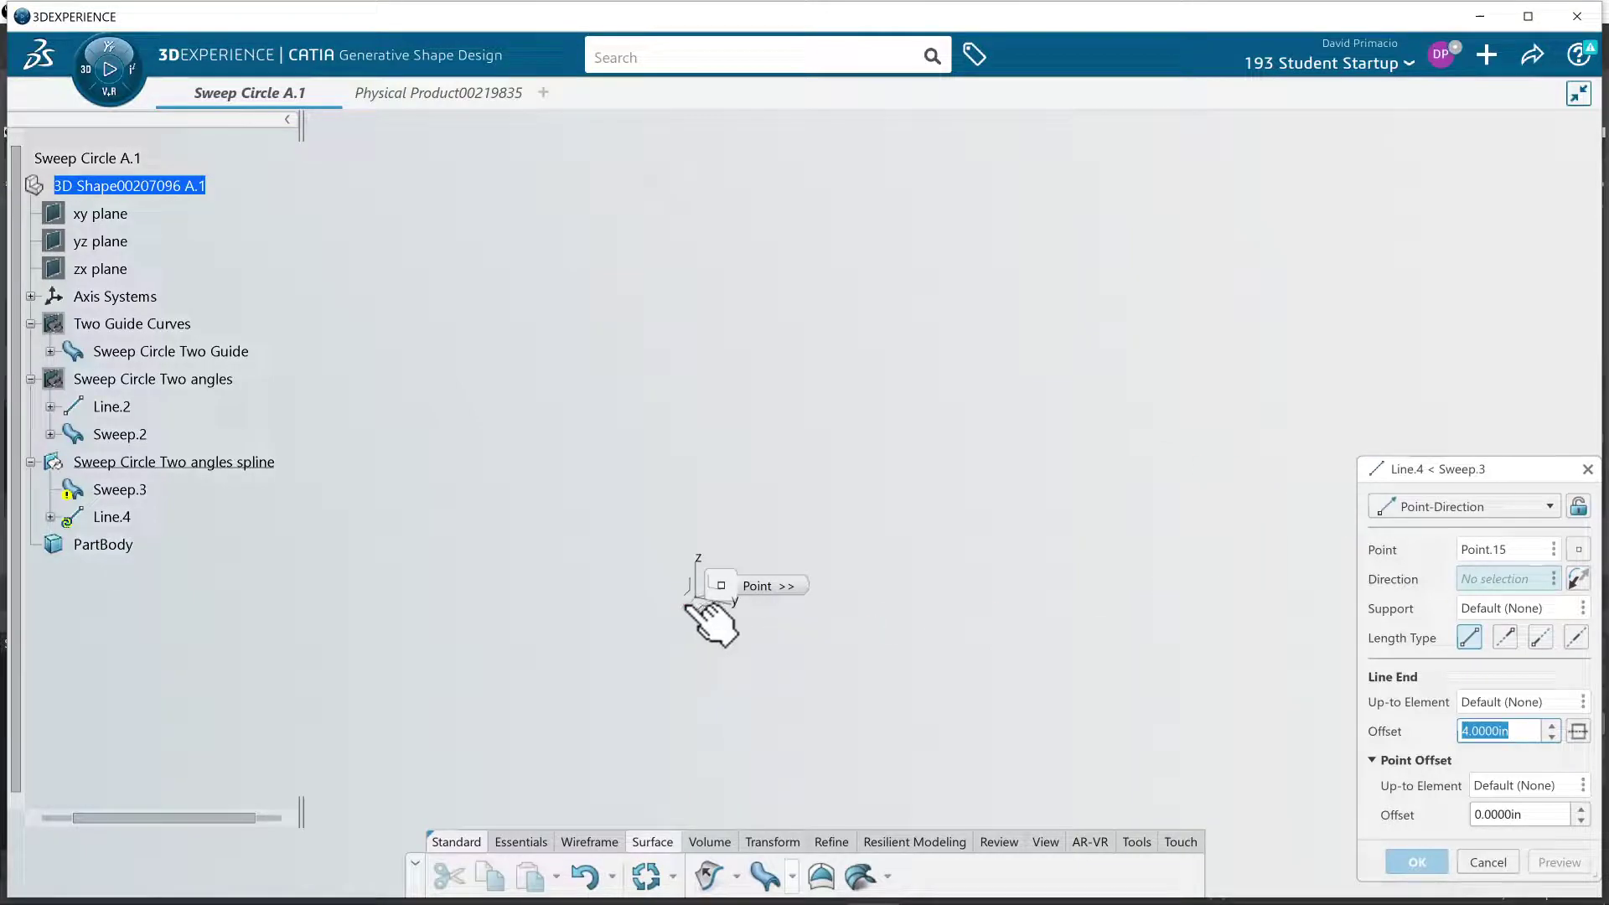
left_click(778, 612)
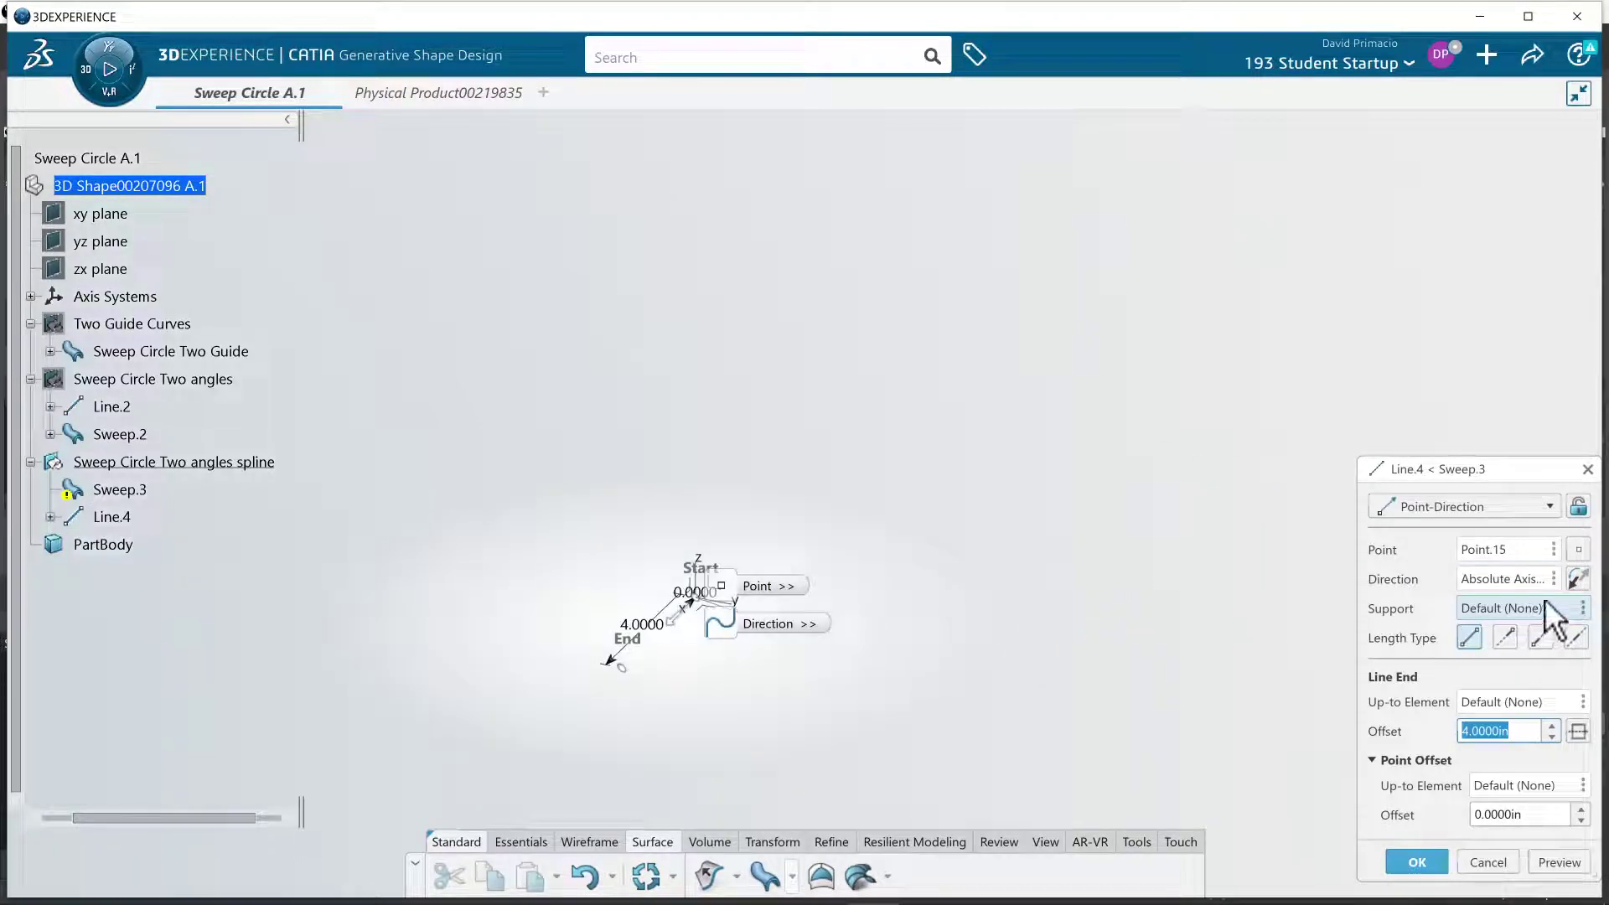
left_click(1575, 581)
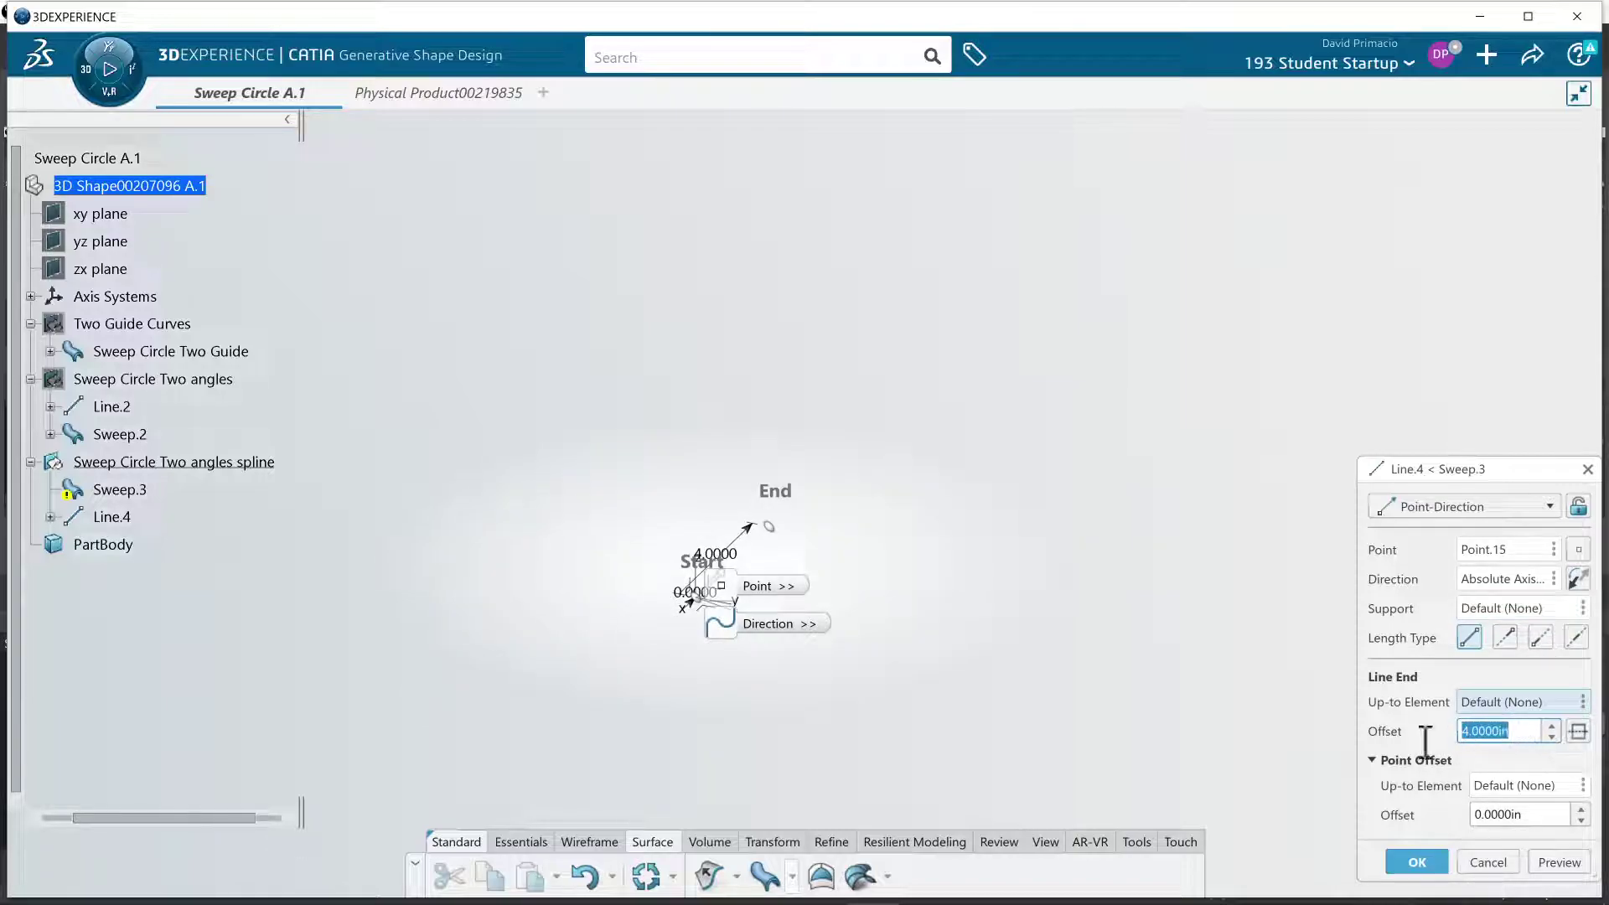
key("Return")
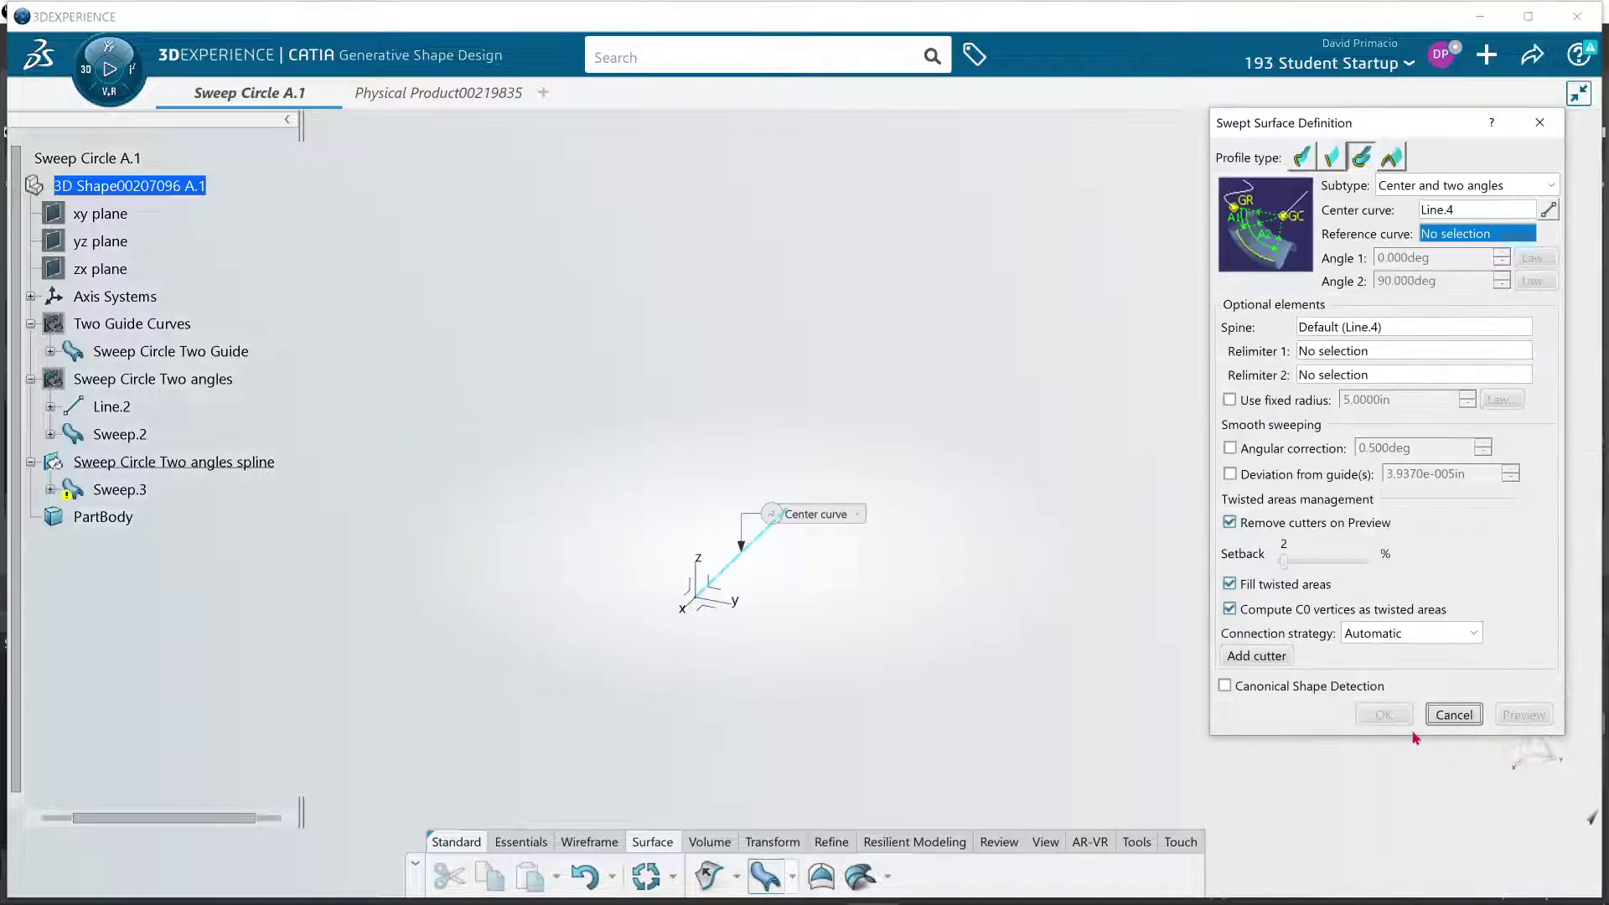
Create a new spline as the reference curve and add four point rows to it.
right_click(1489, 240)
mouse_move(1538, 249)
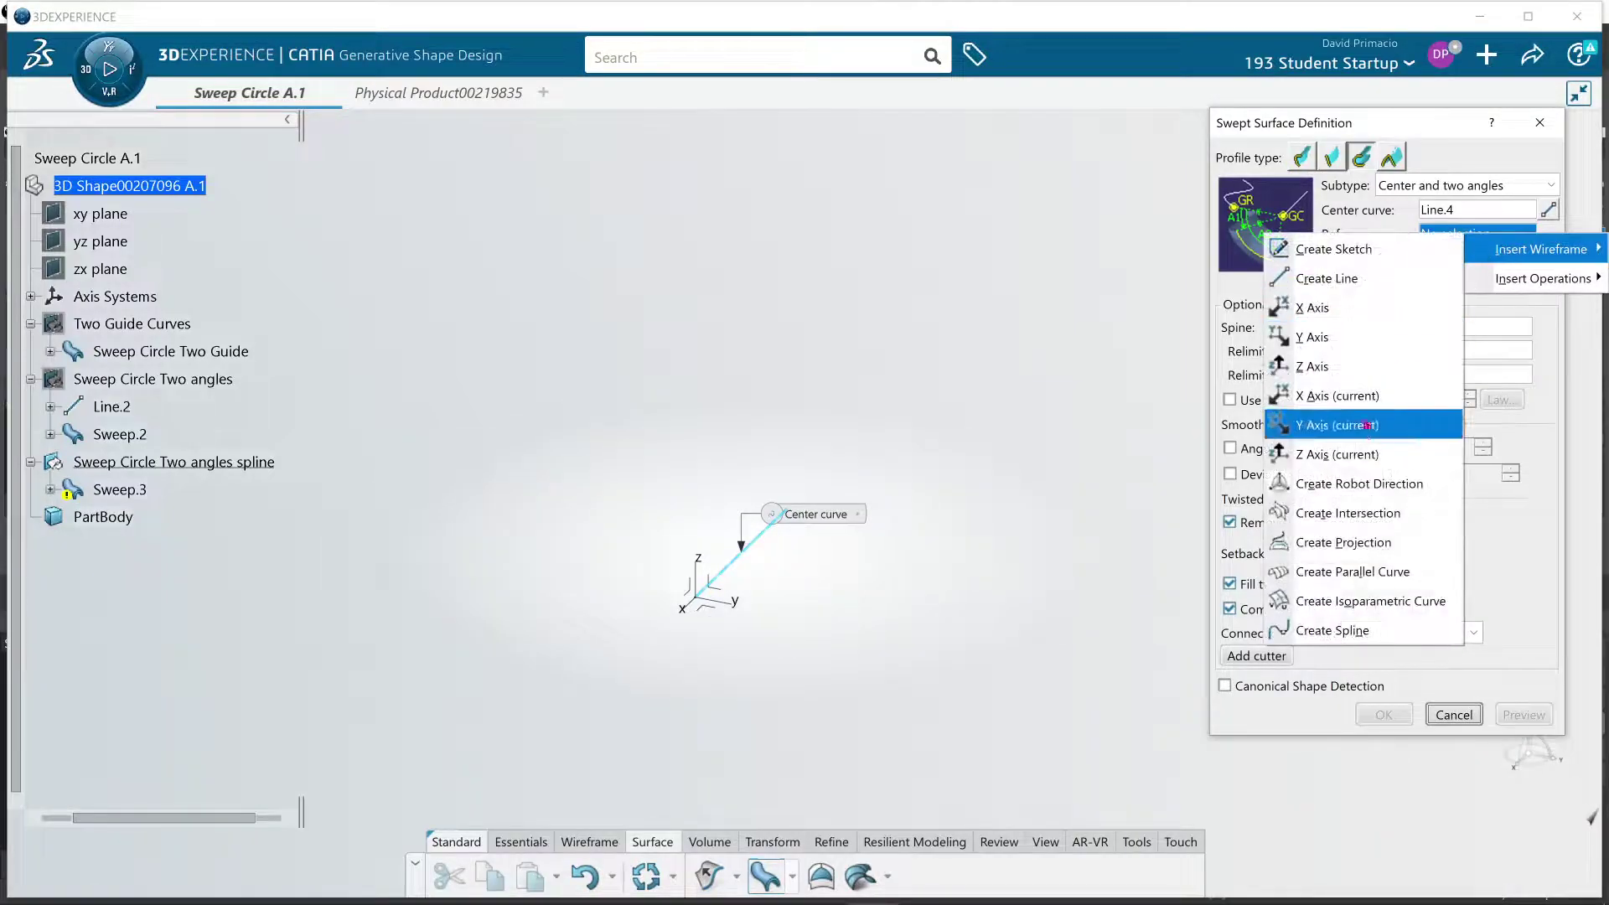
left_click(1316, 630)
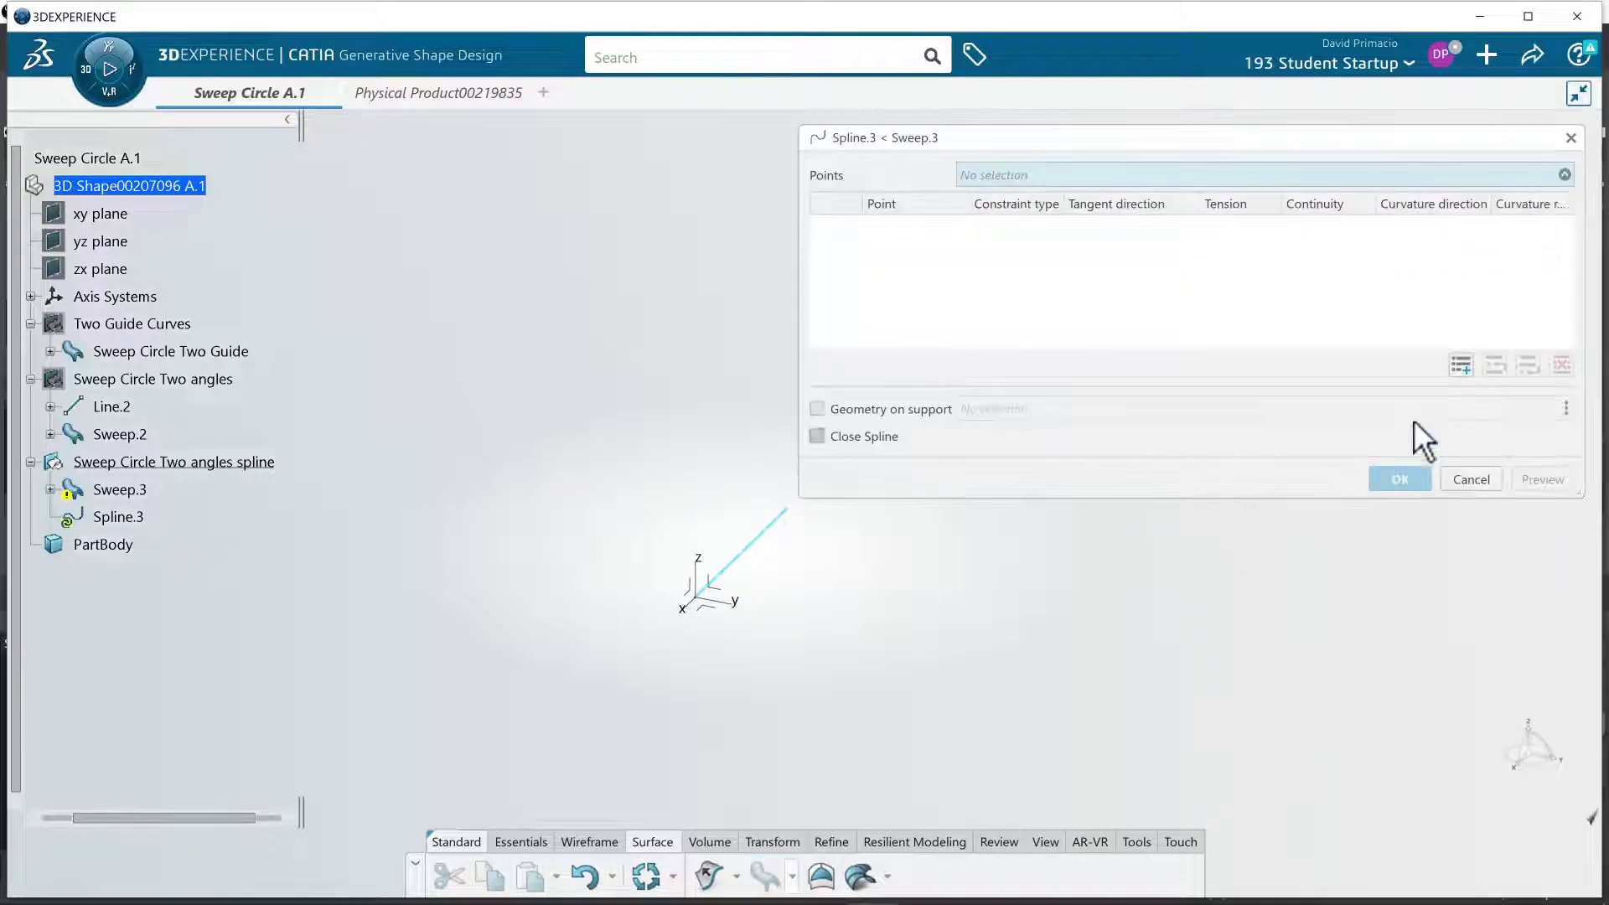
left_click(1467, 367)
left_click(1467, 367)
left_click(1467, 367)
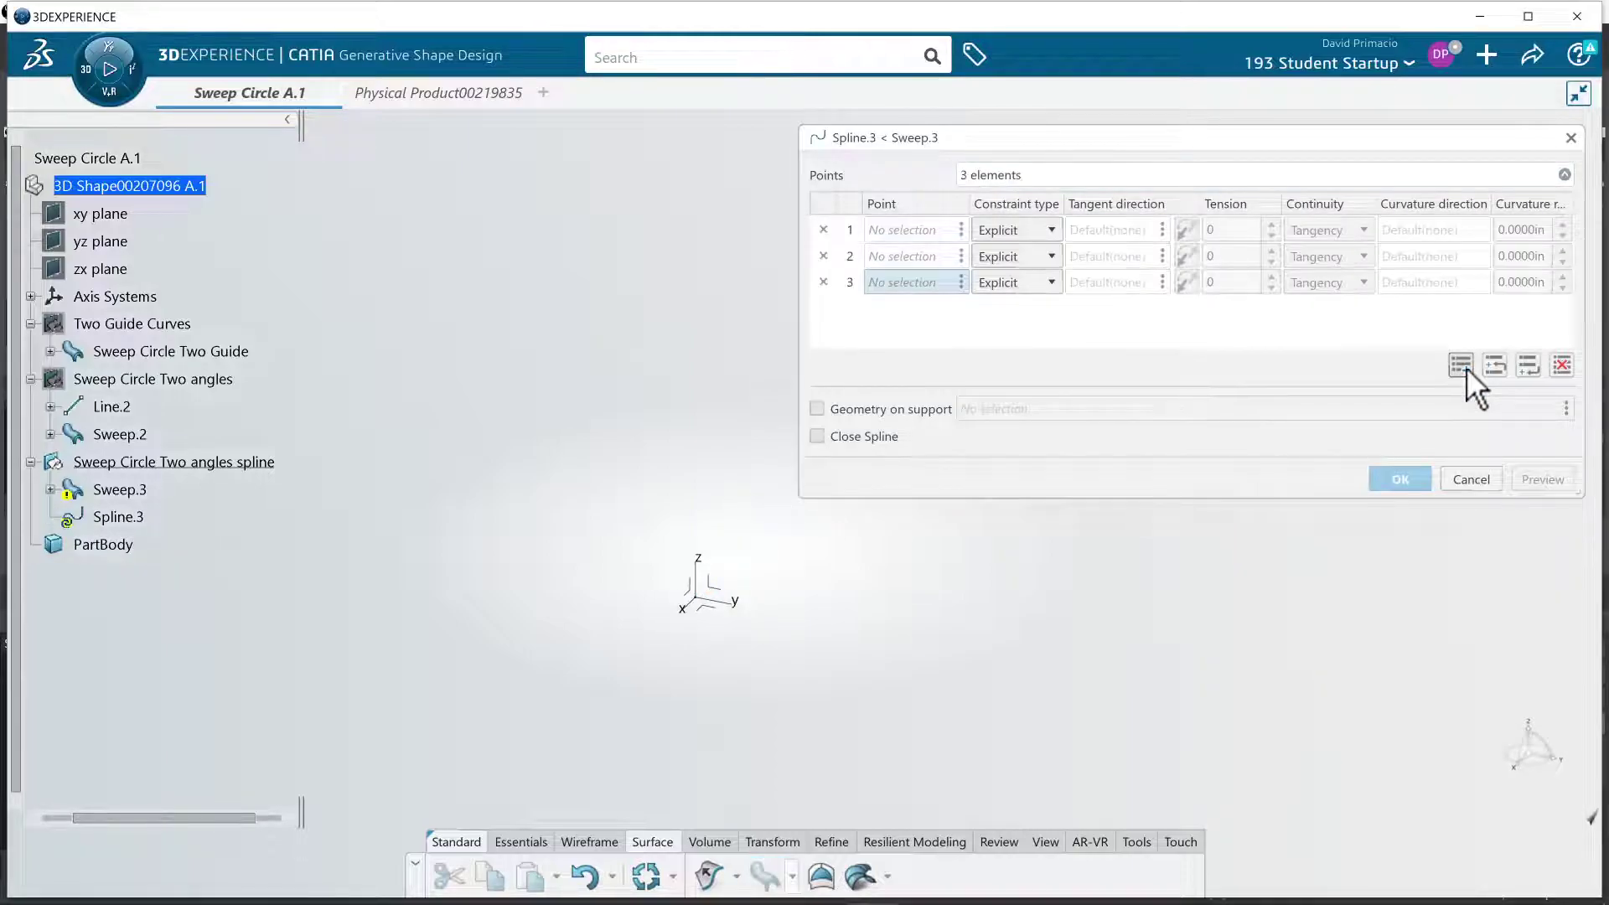
left_click(1466, 367)
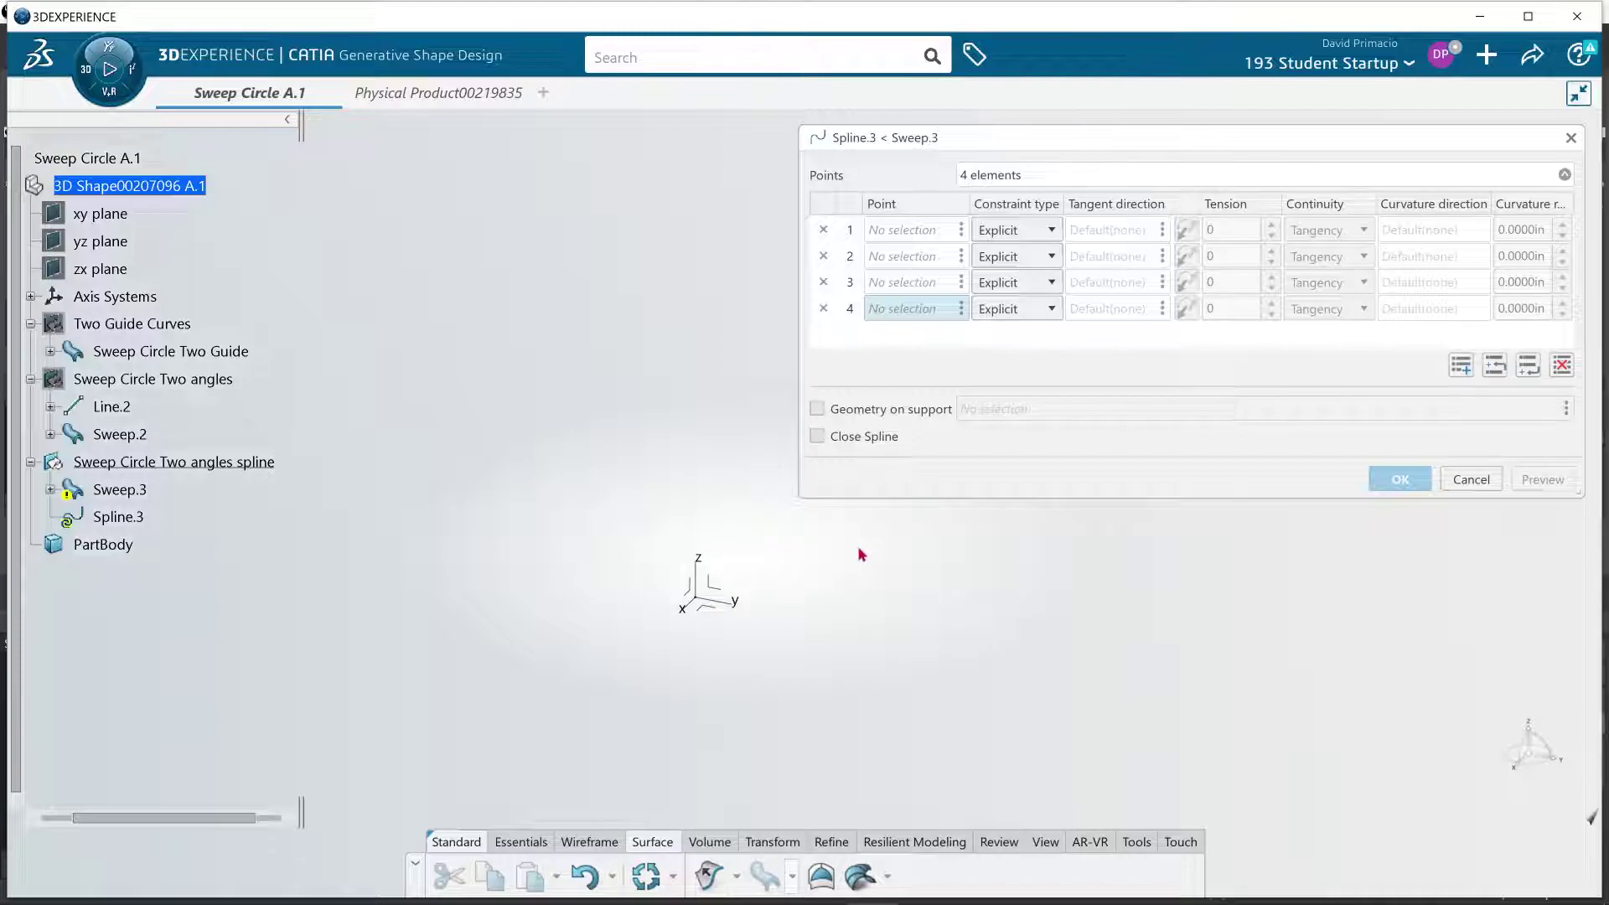
middle_click_drag(861, 555, 762, 560)
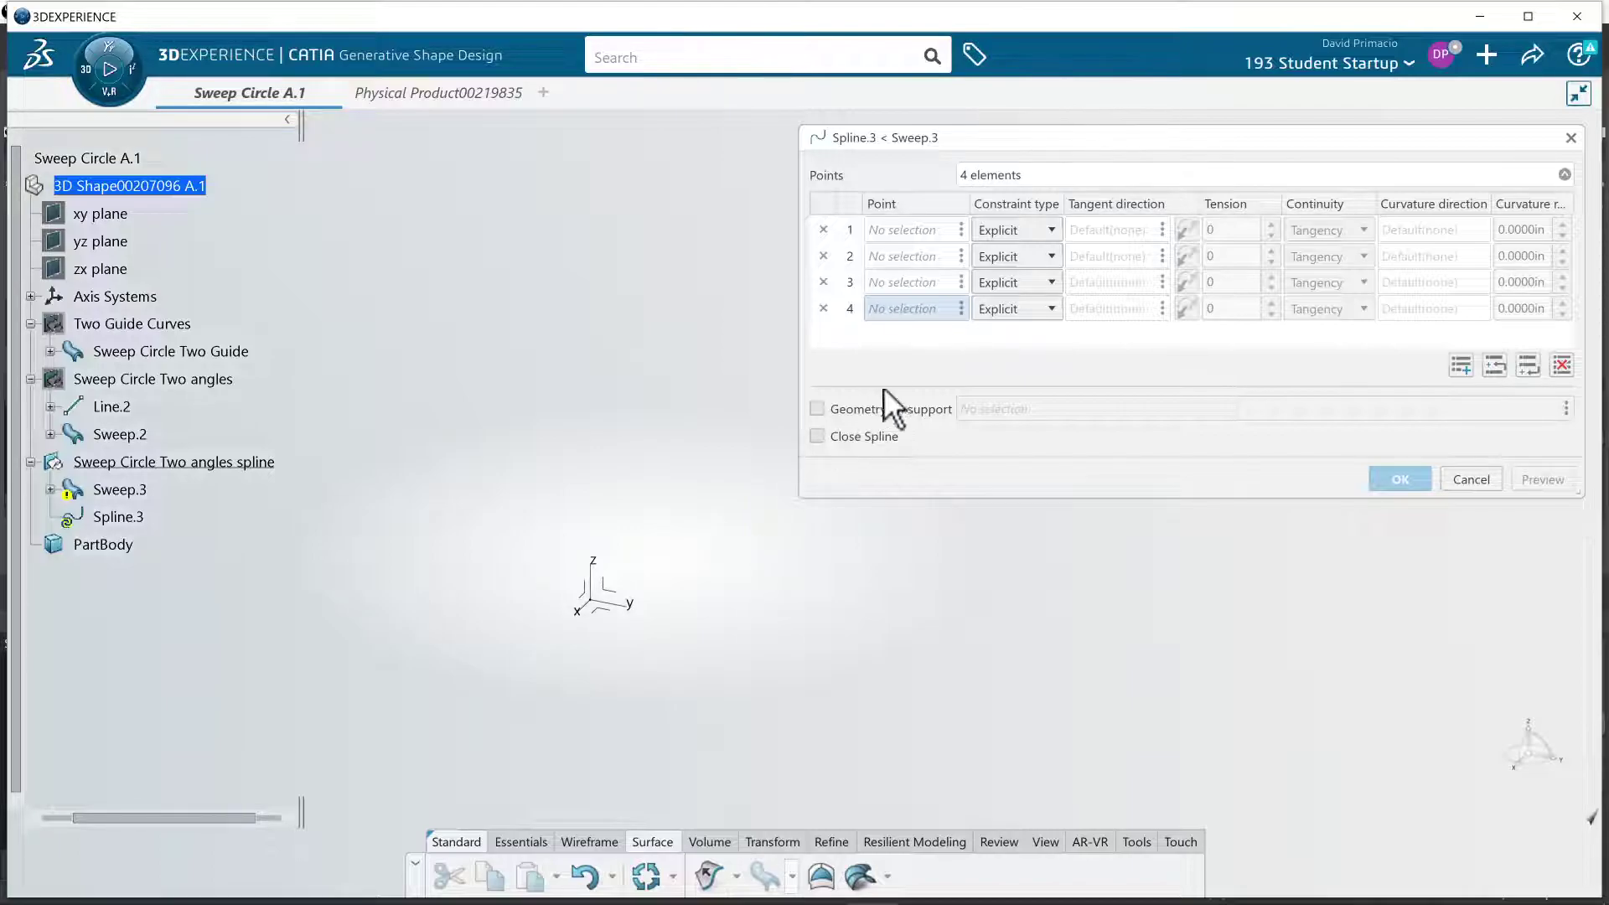
Create the first spline point, Point.16, as an On plane point on the XY plane.
left_click(960, 229)
mouse_move(942, 243)
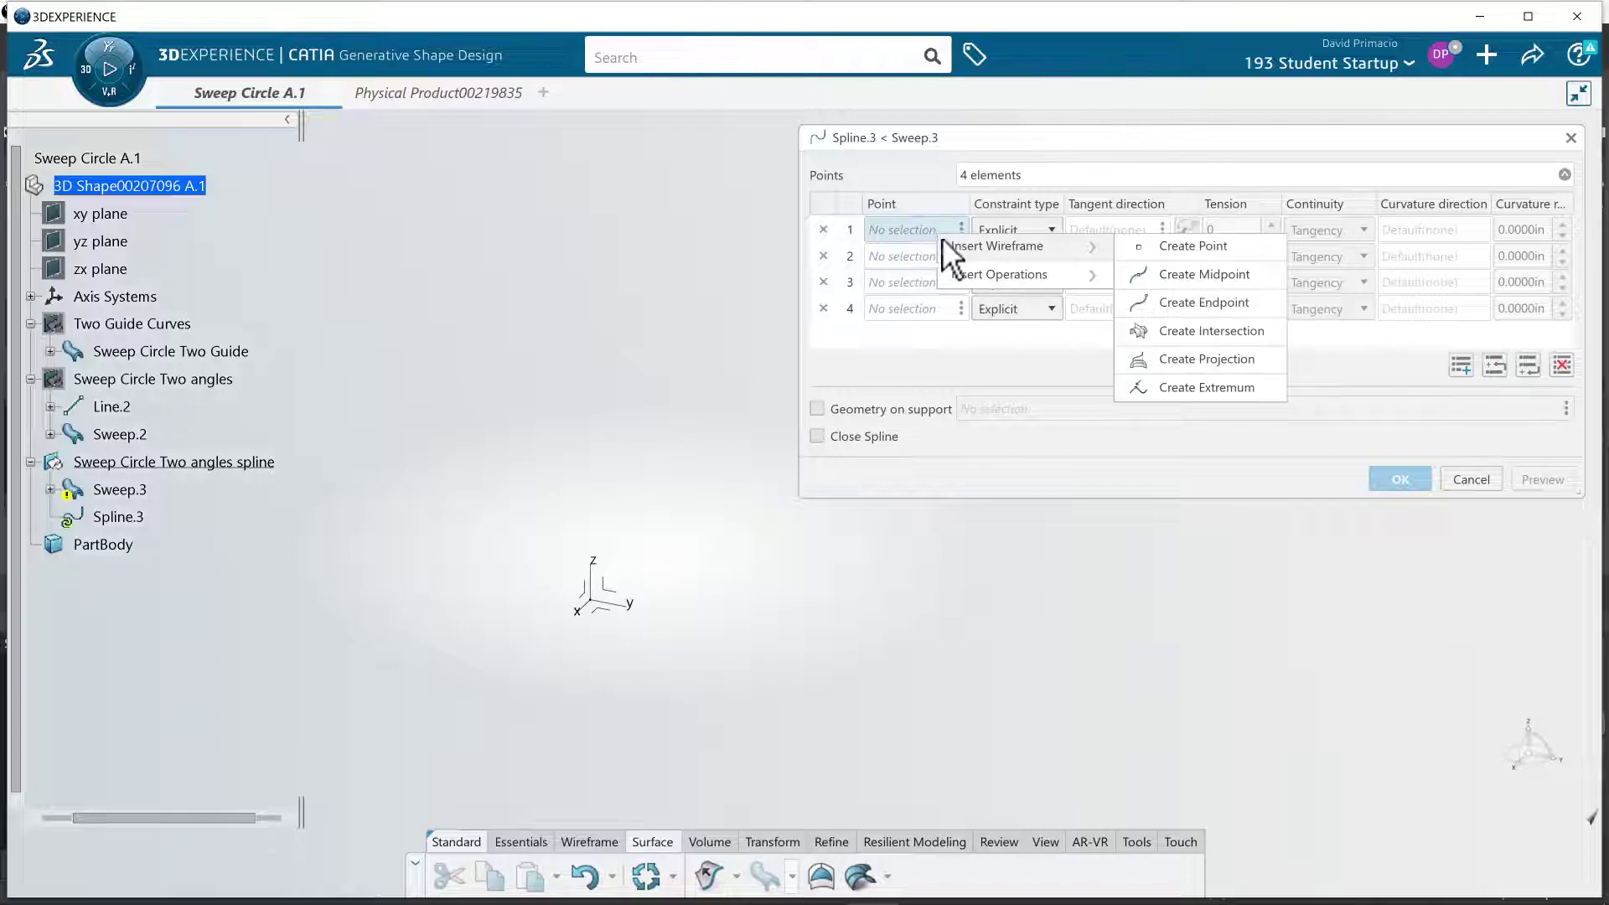
left_click(1161, 252)
left_click(1379, 471)
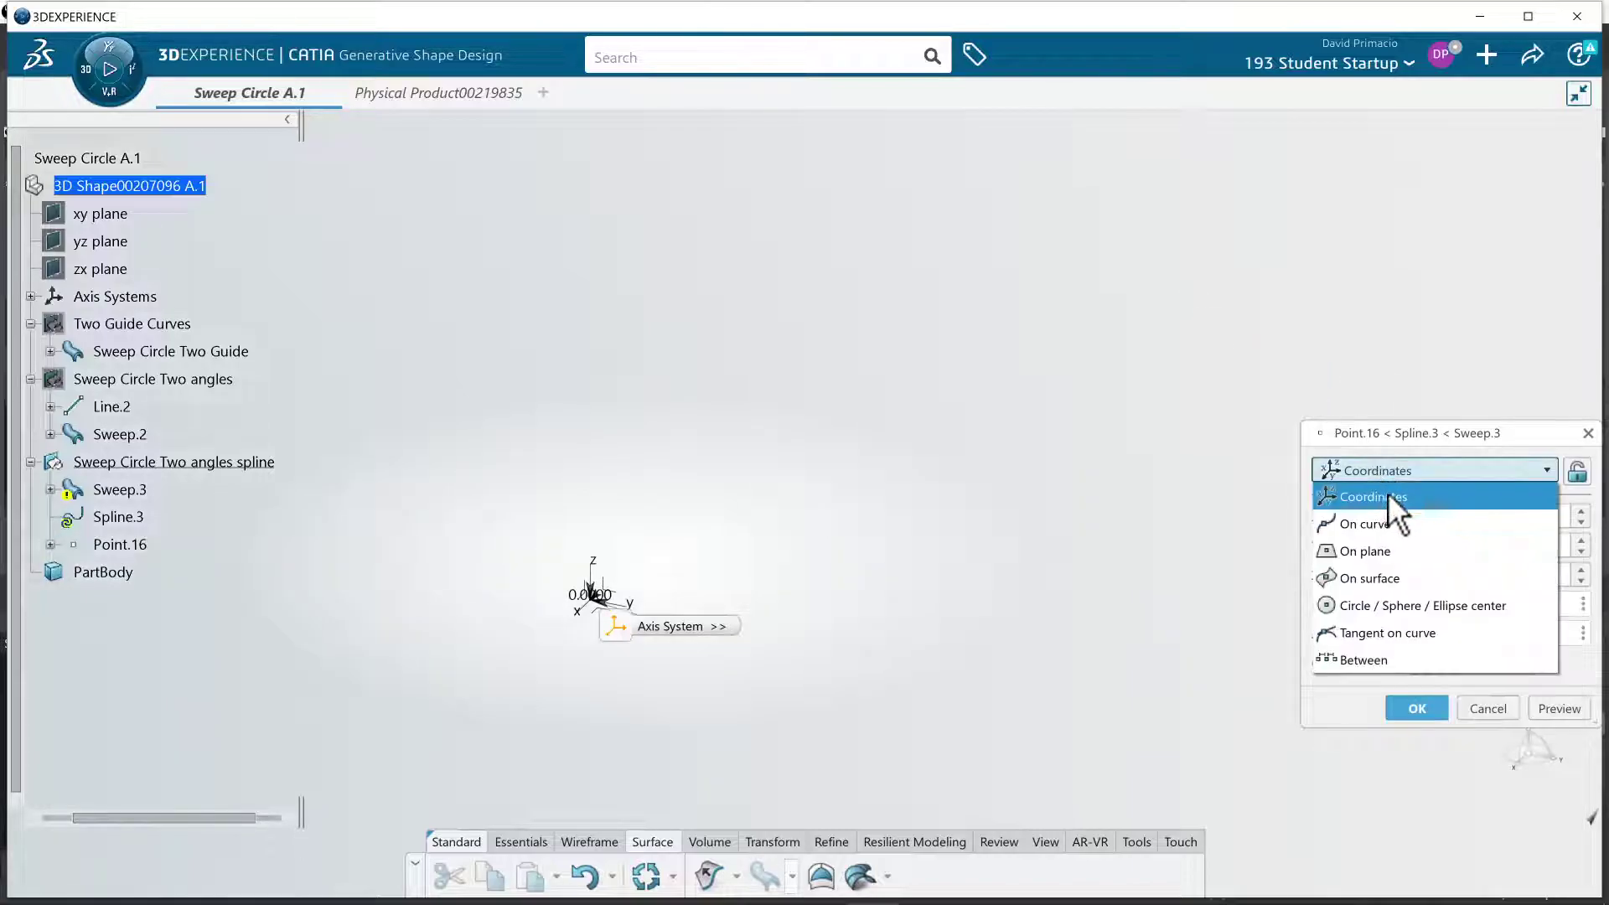
left_click(1375, 550)
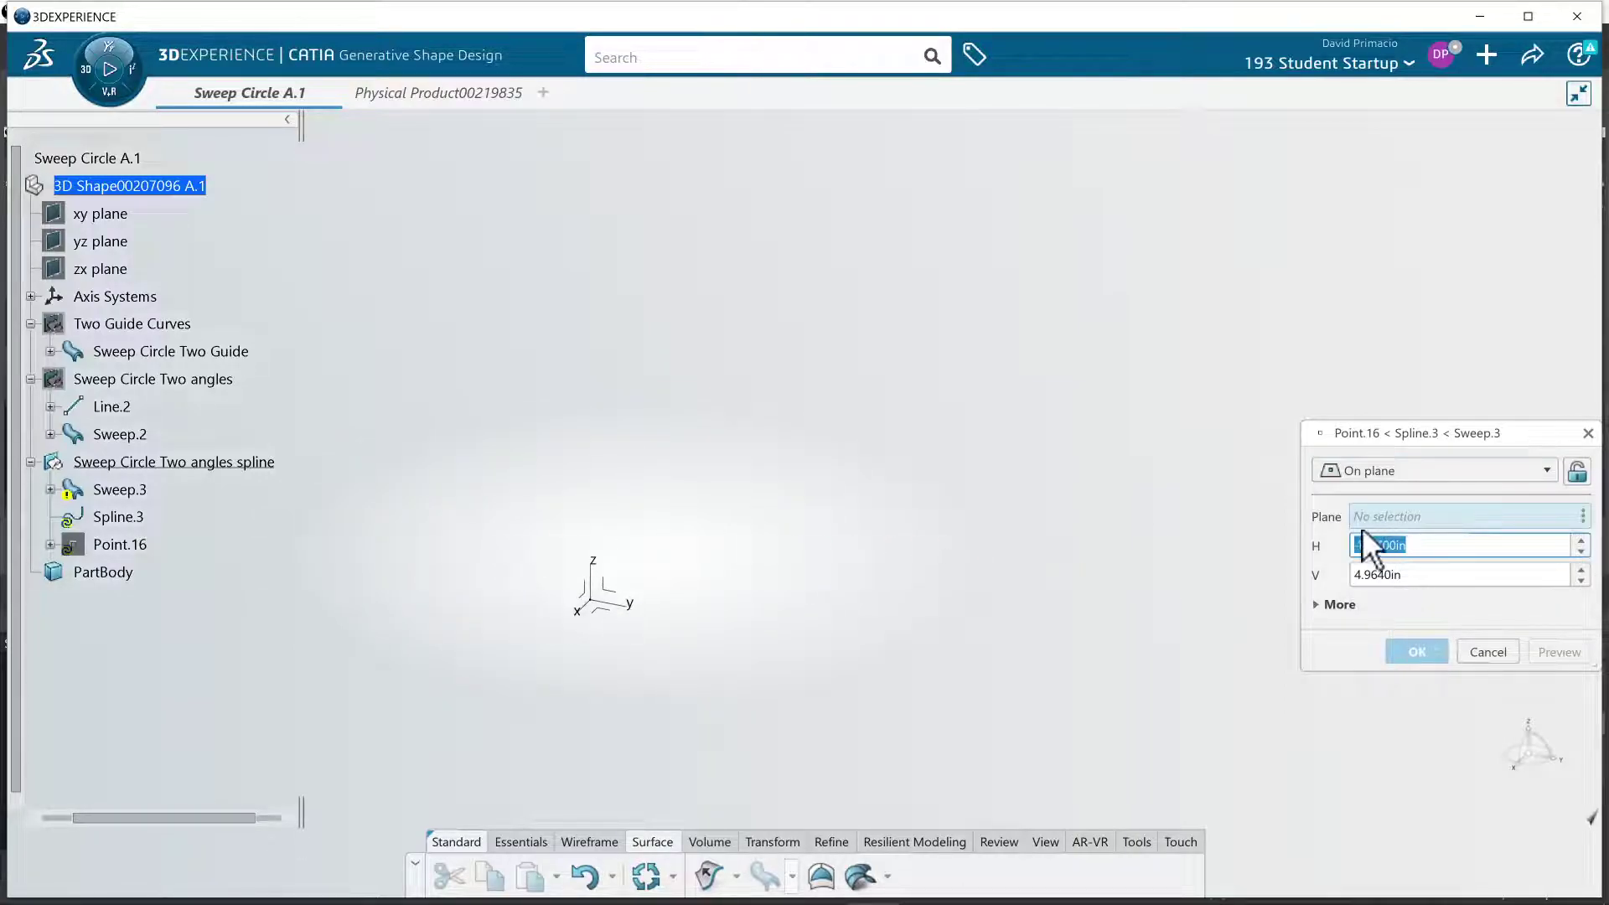
left_click(608, 620)
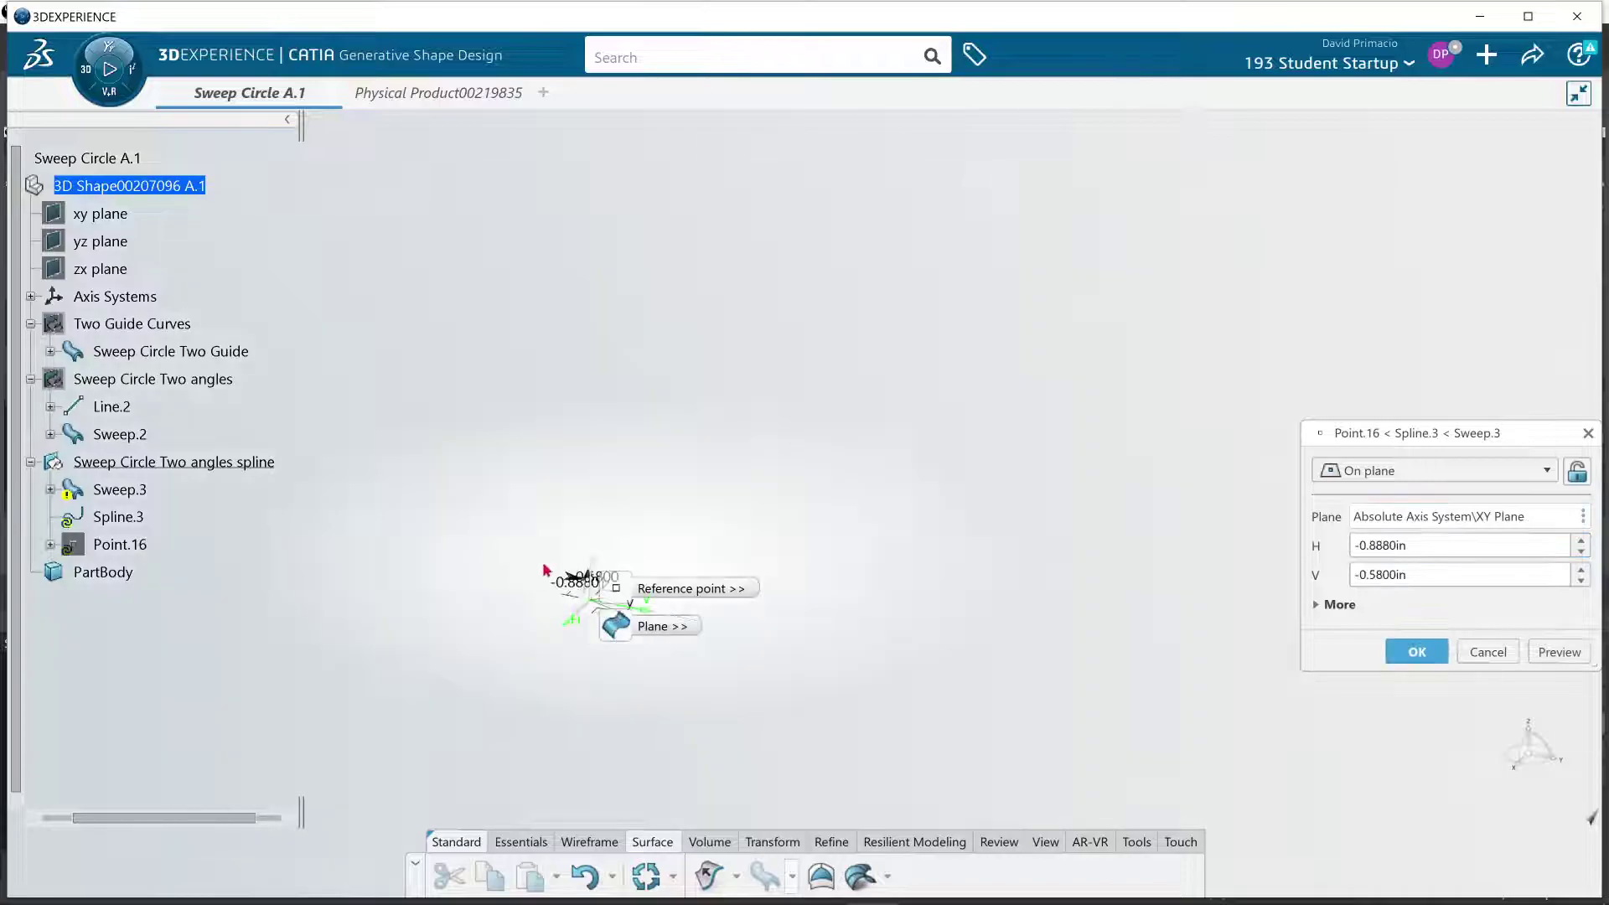
key("Return")
Create Point.17 and Point.18 on the XY plane as the spline's second and third points.
middle_click_drag(914, 604, 1024, 619)
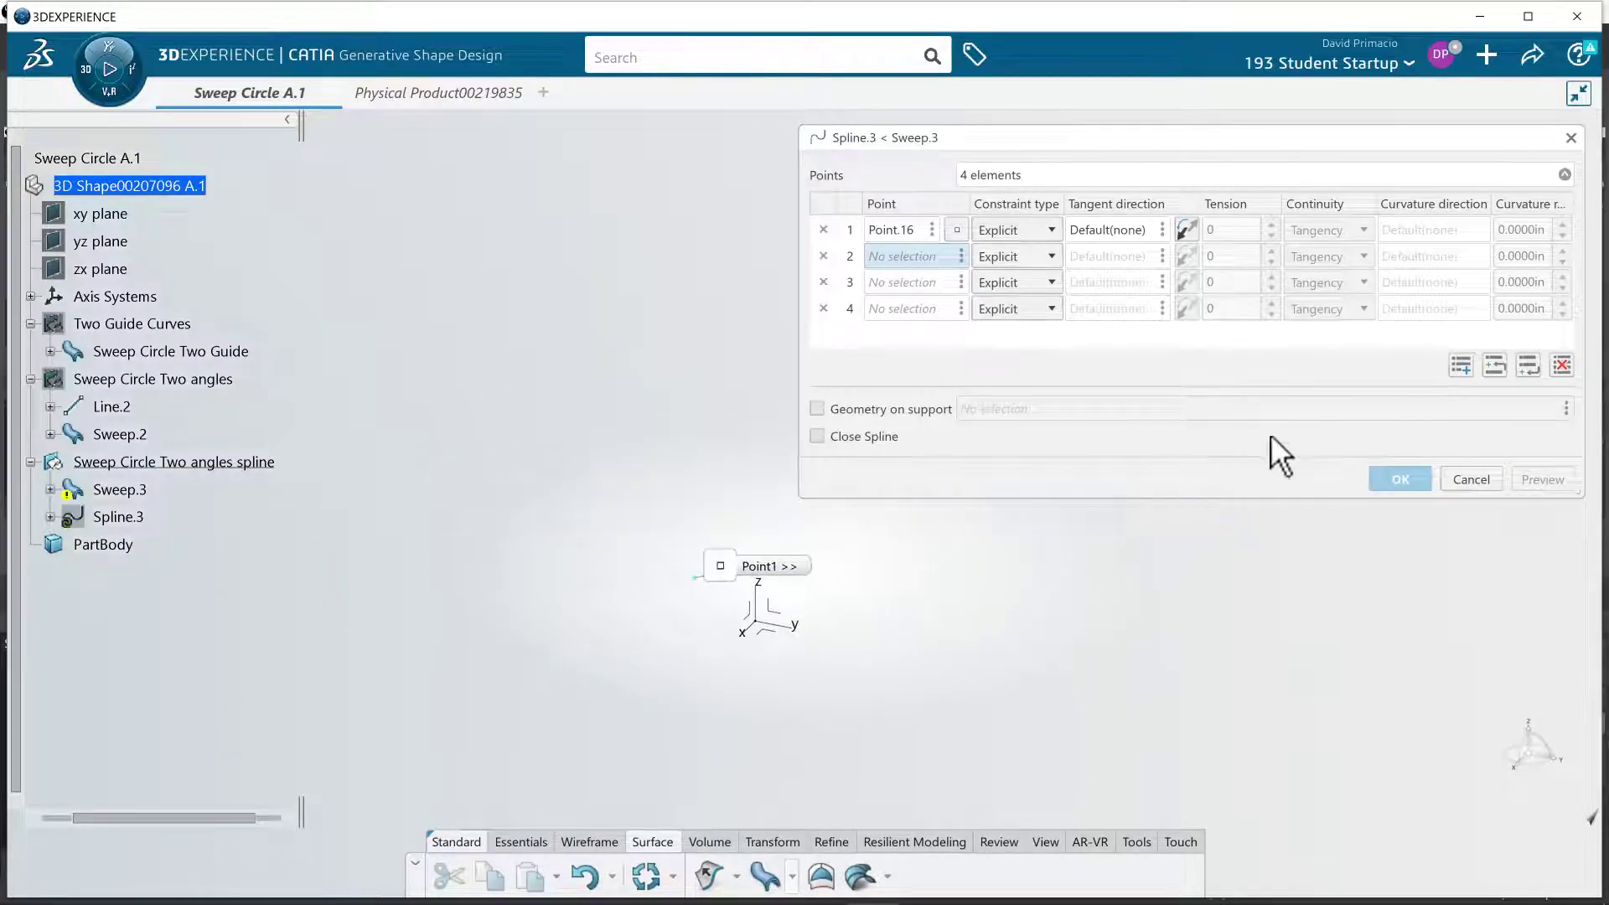
right_click(924, 255)
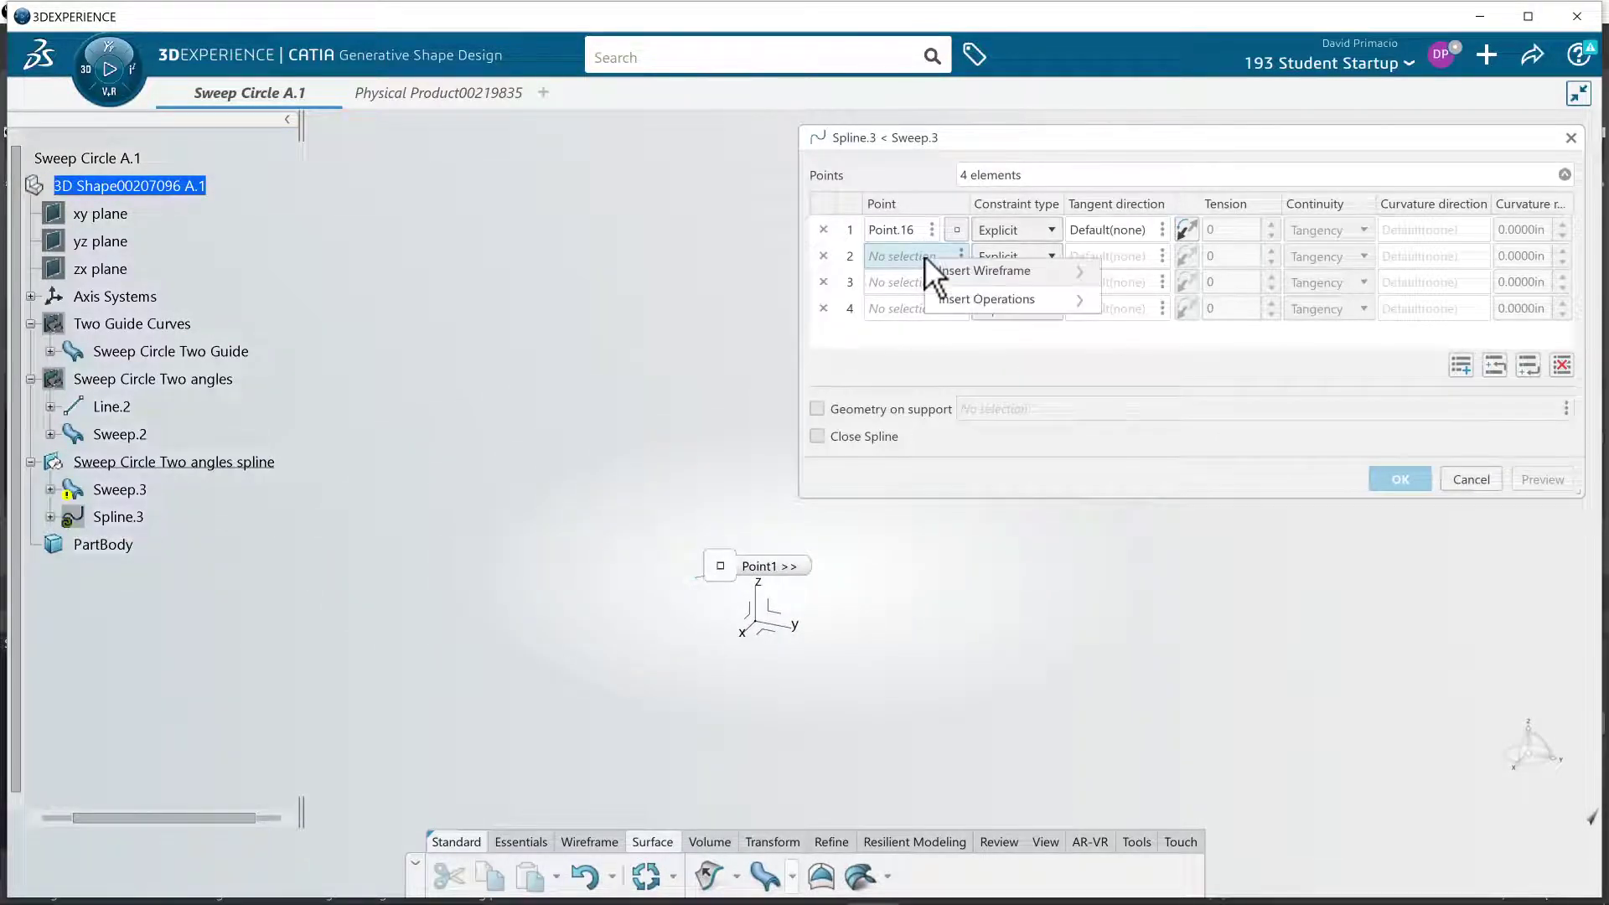
mouse_move(940, 267)
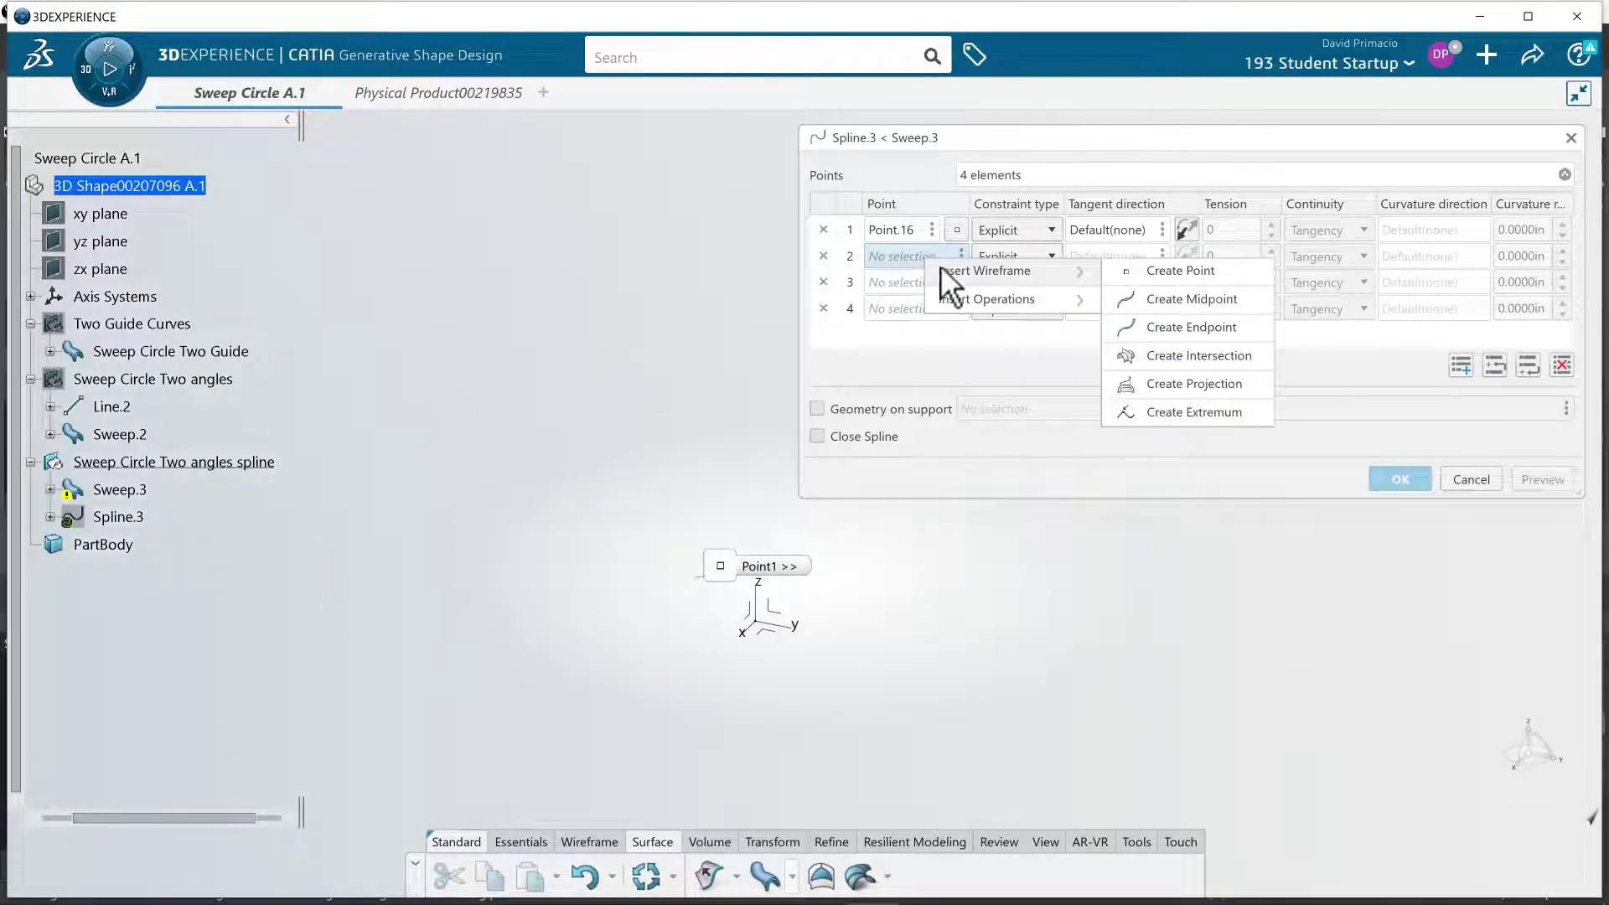
left_click(1144, 270)
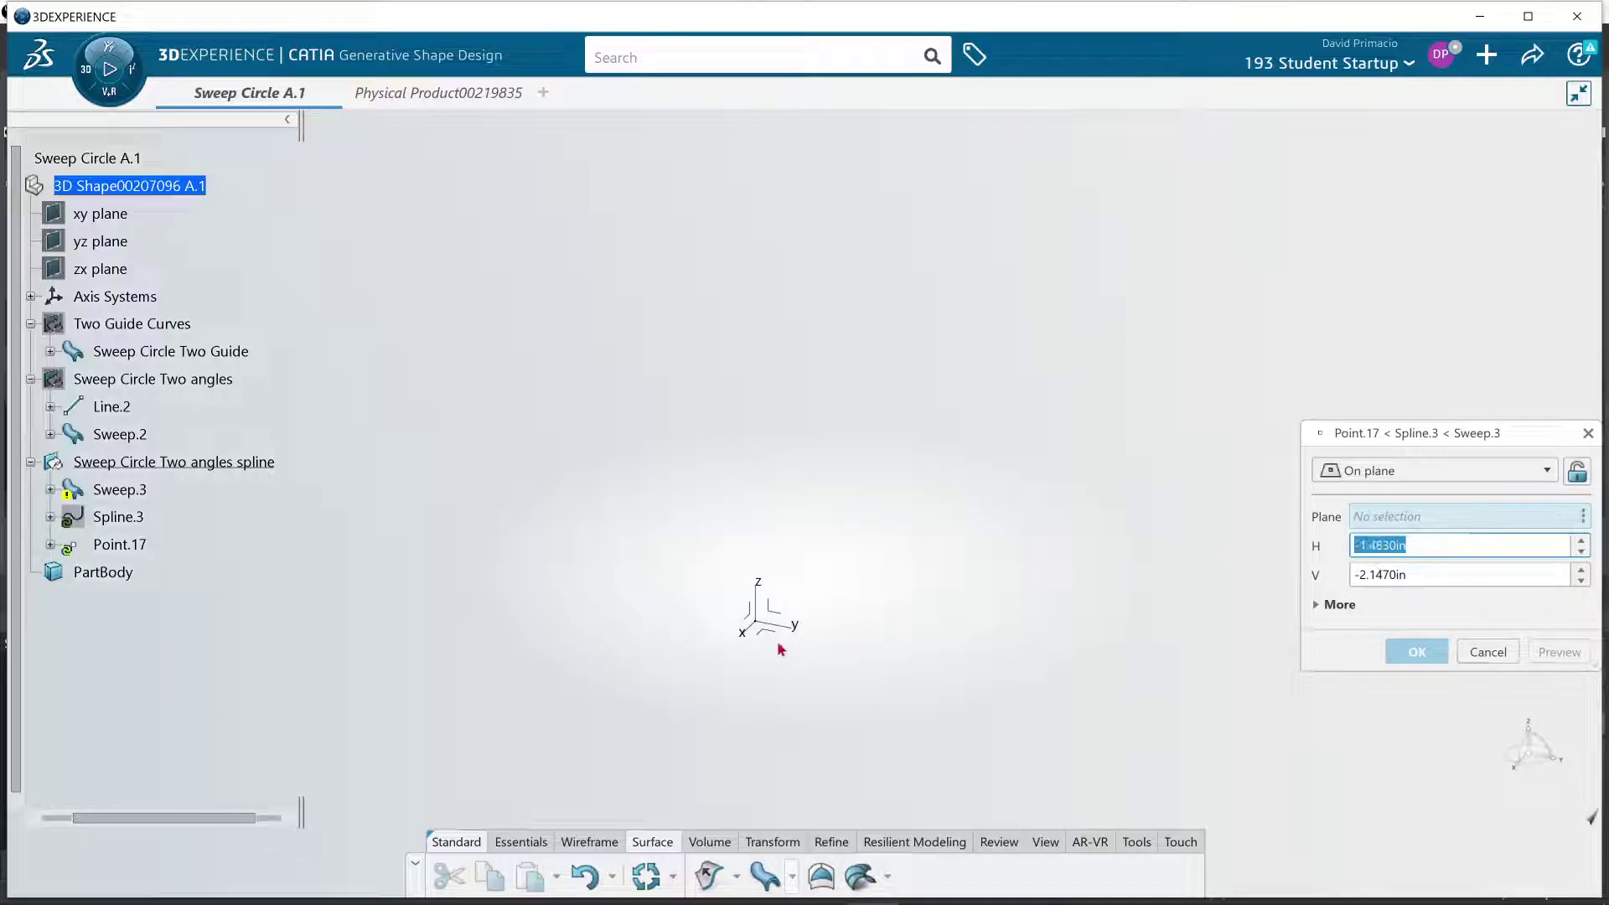
left_click(768, 550)
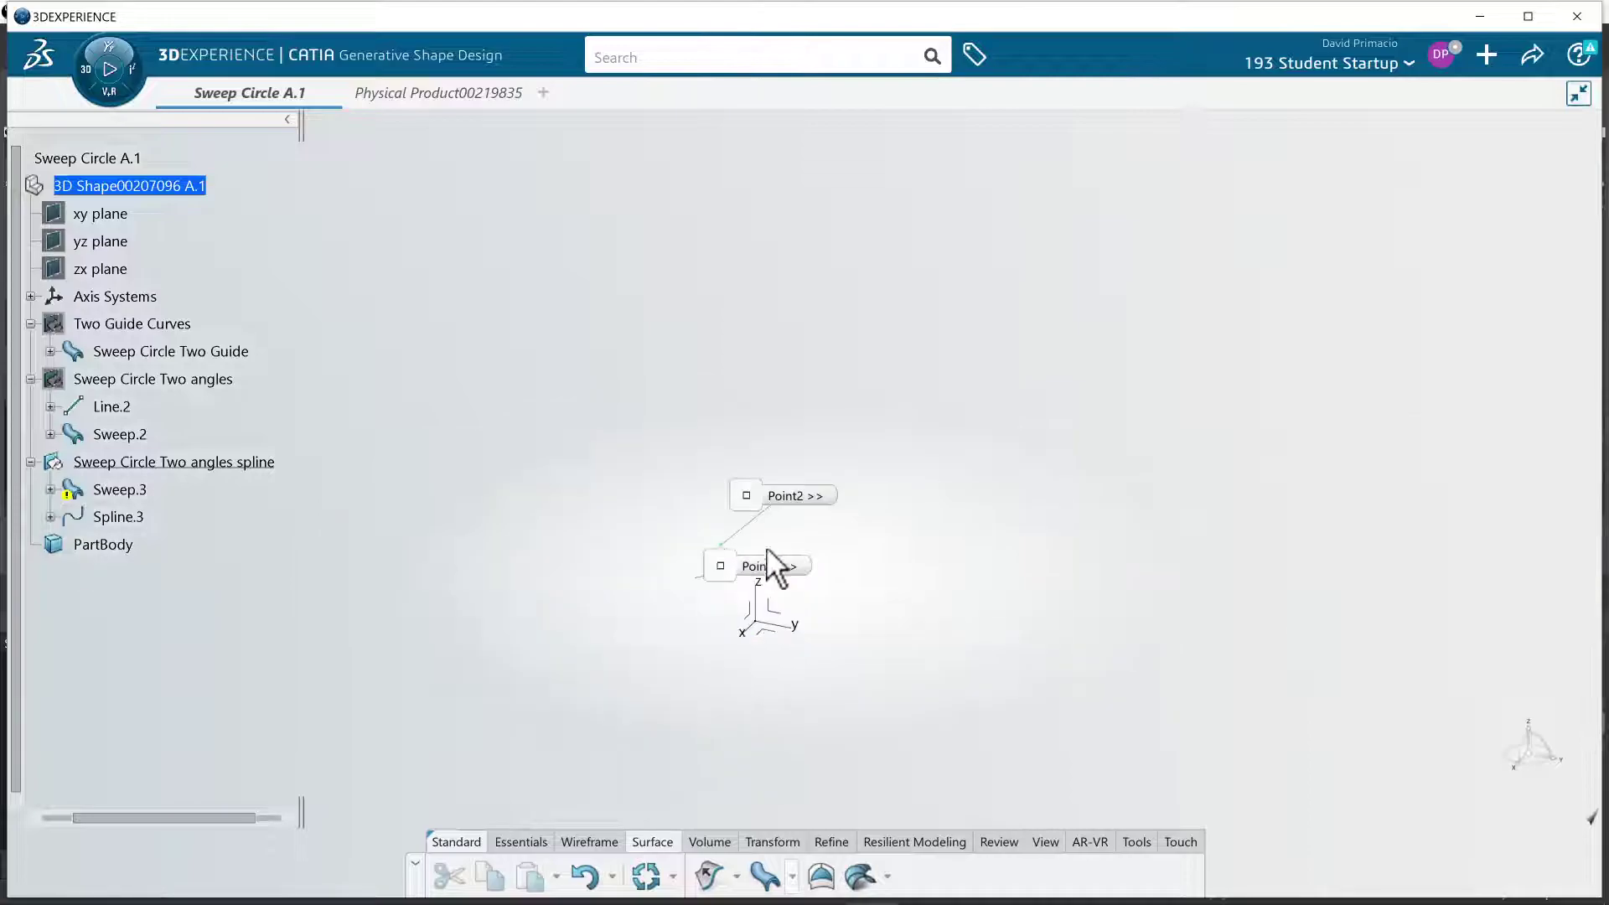
right_click(945, 280)
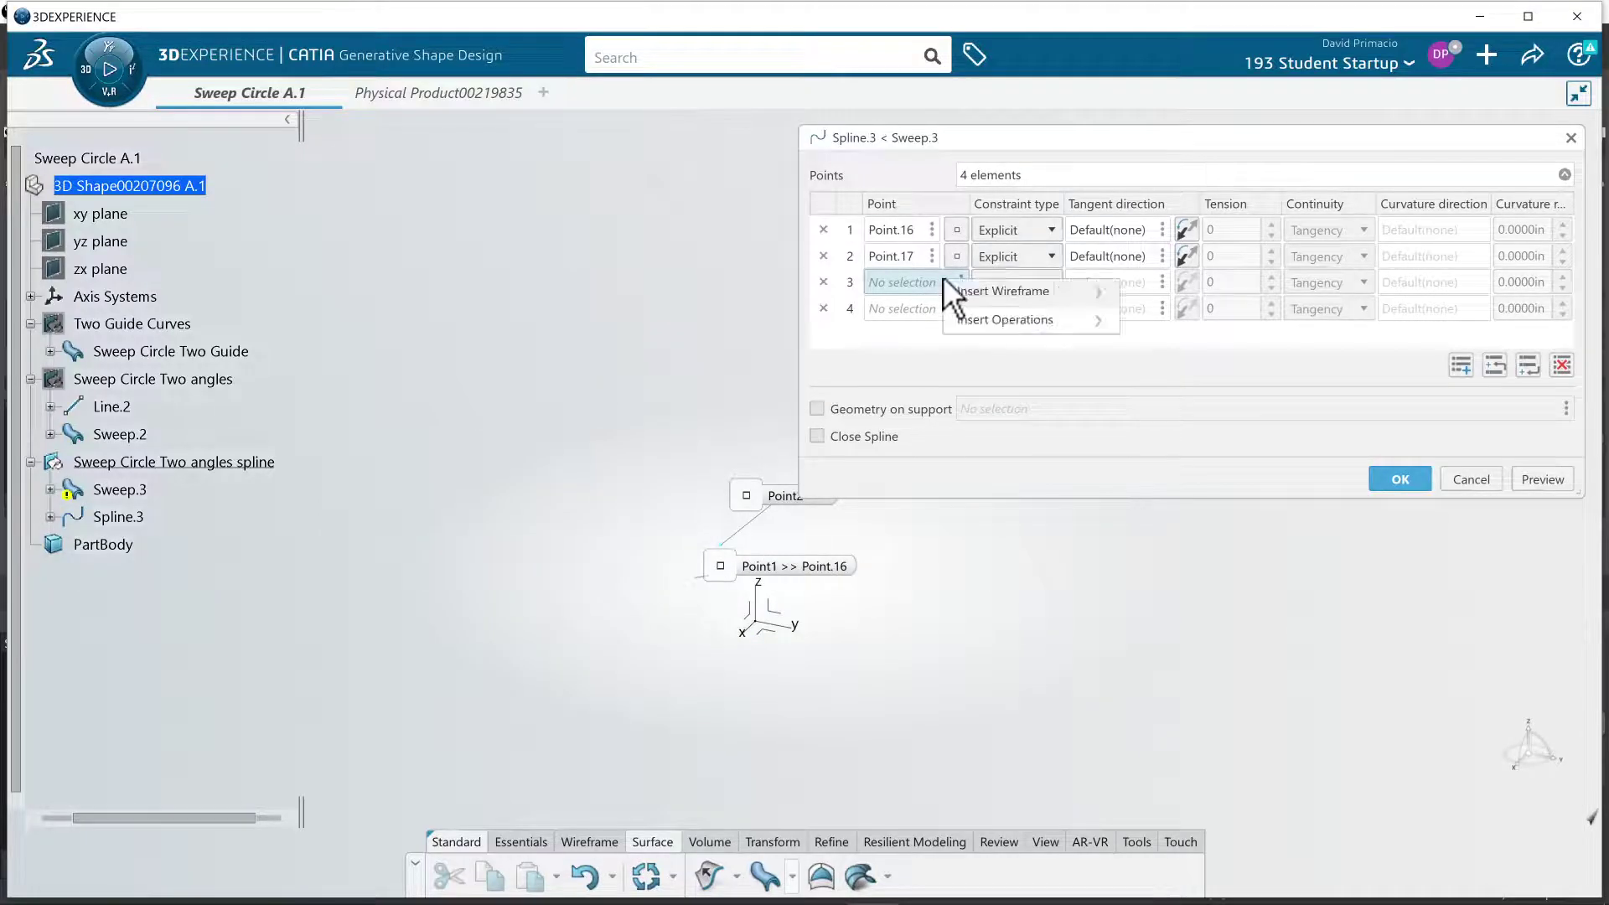
mouse_move(969, 294)
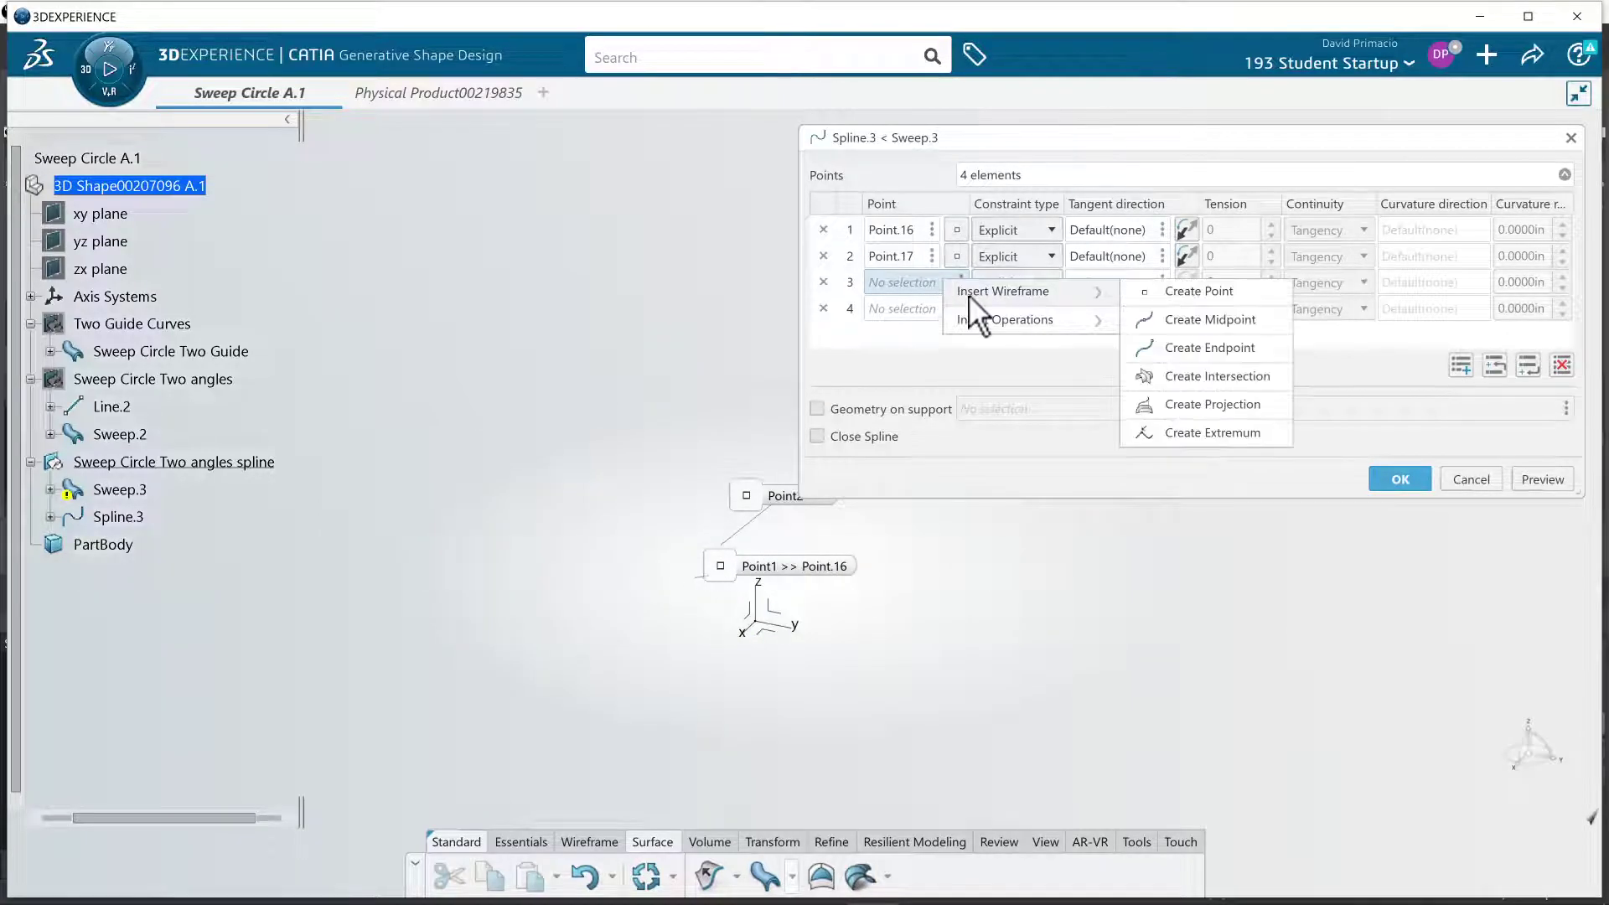
left_click(1164, 300)
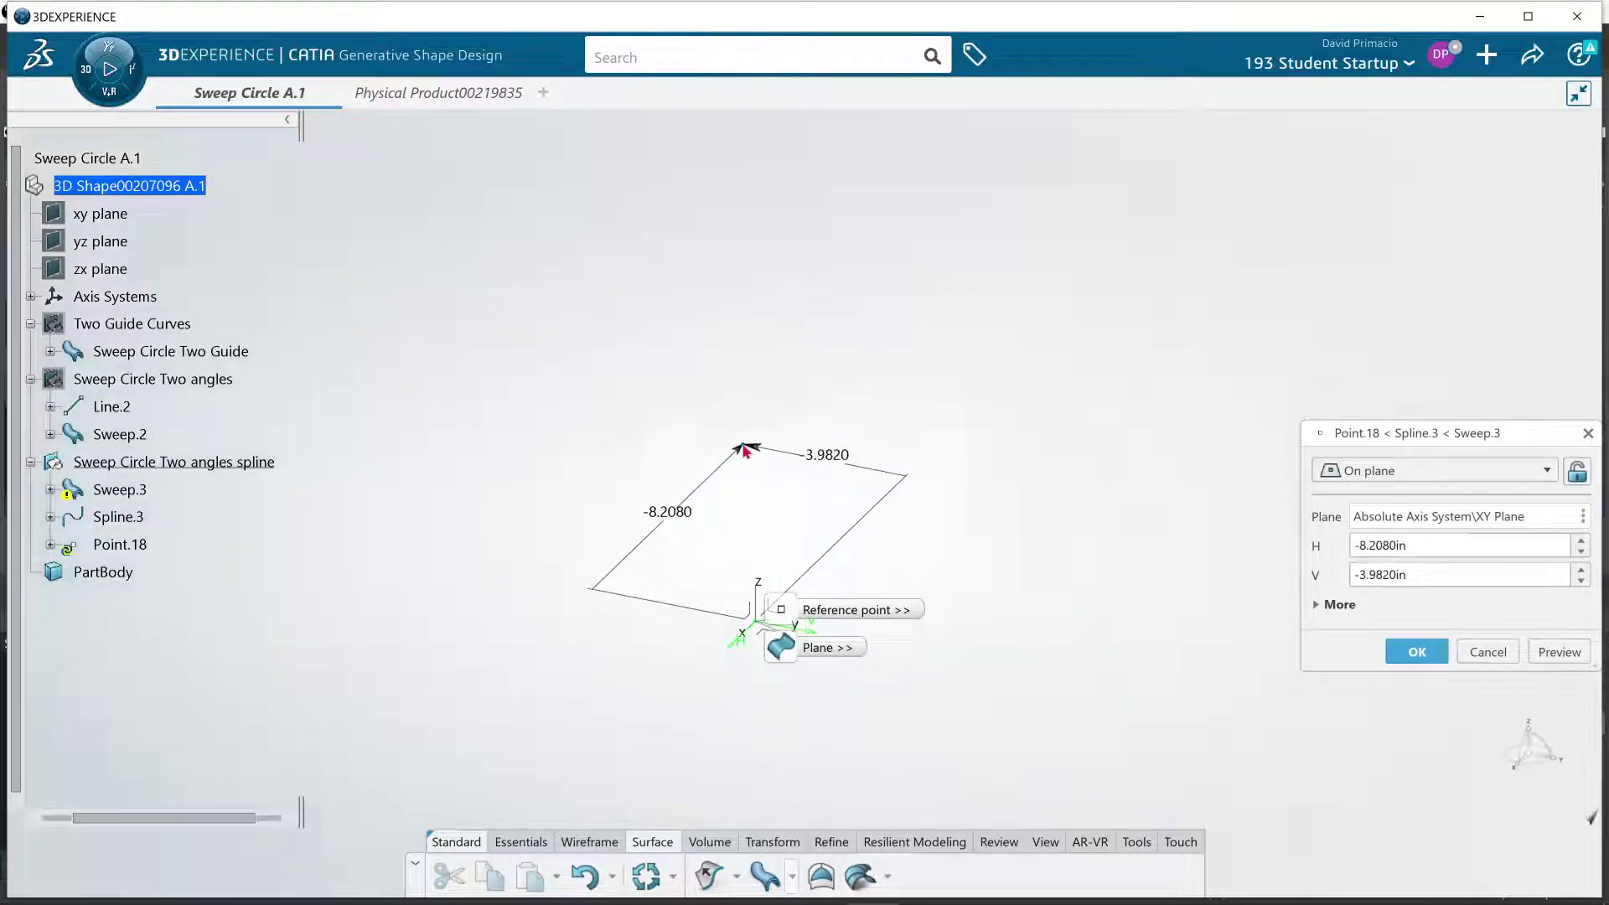
left_click(743, 450)
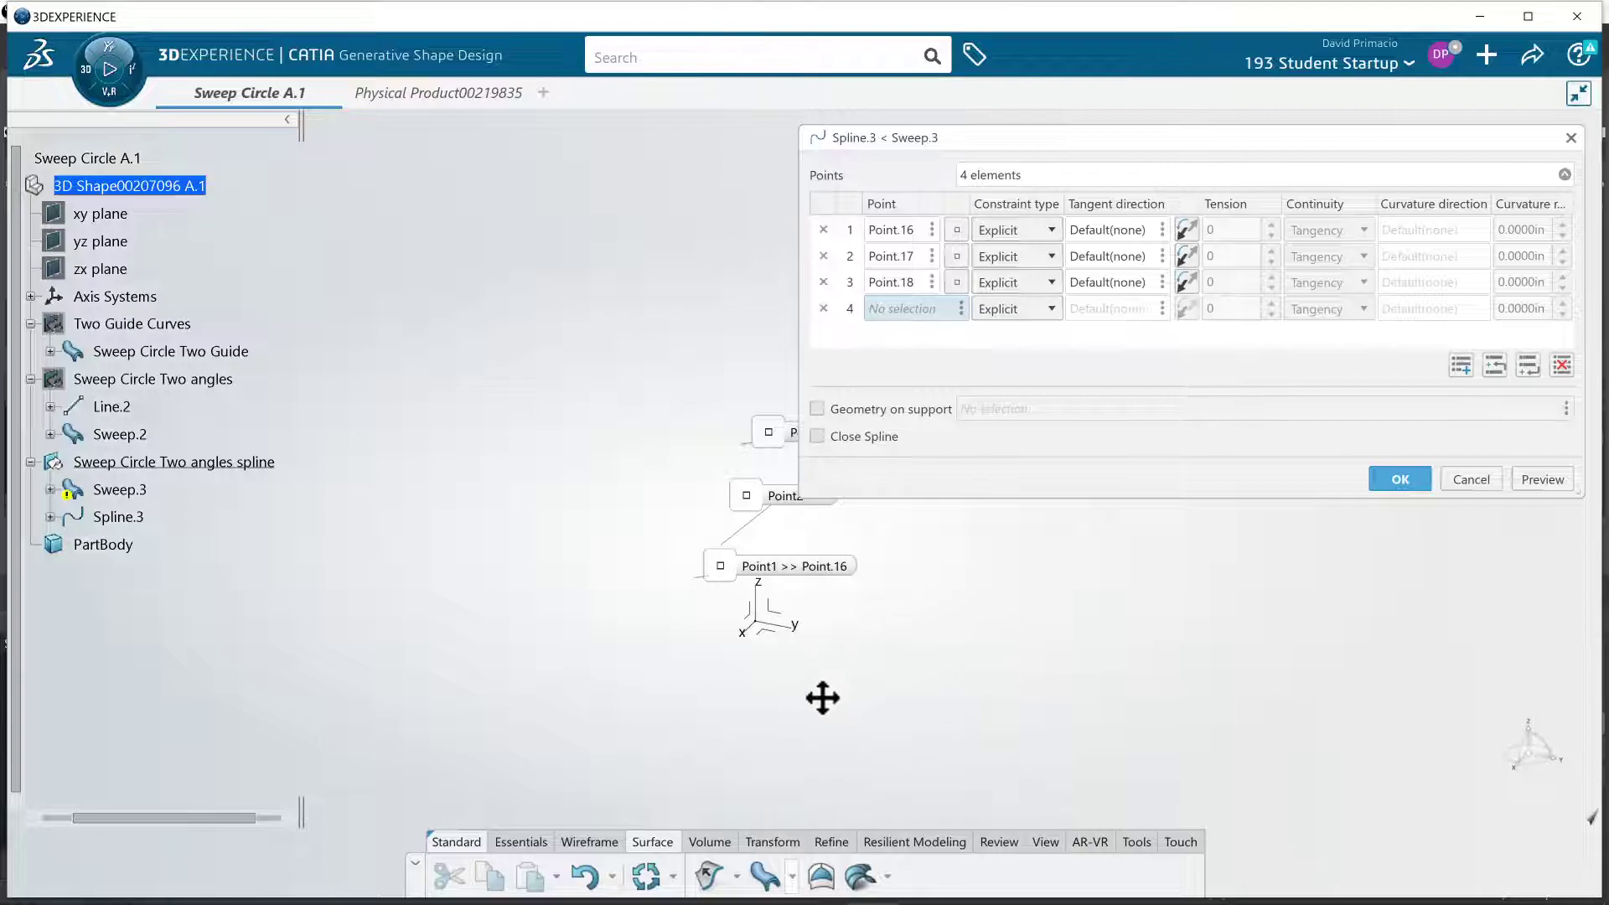
Start a new point for the spline's fourth row.
middle_click_drag(822, 698, 876, 661)
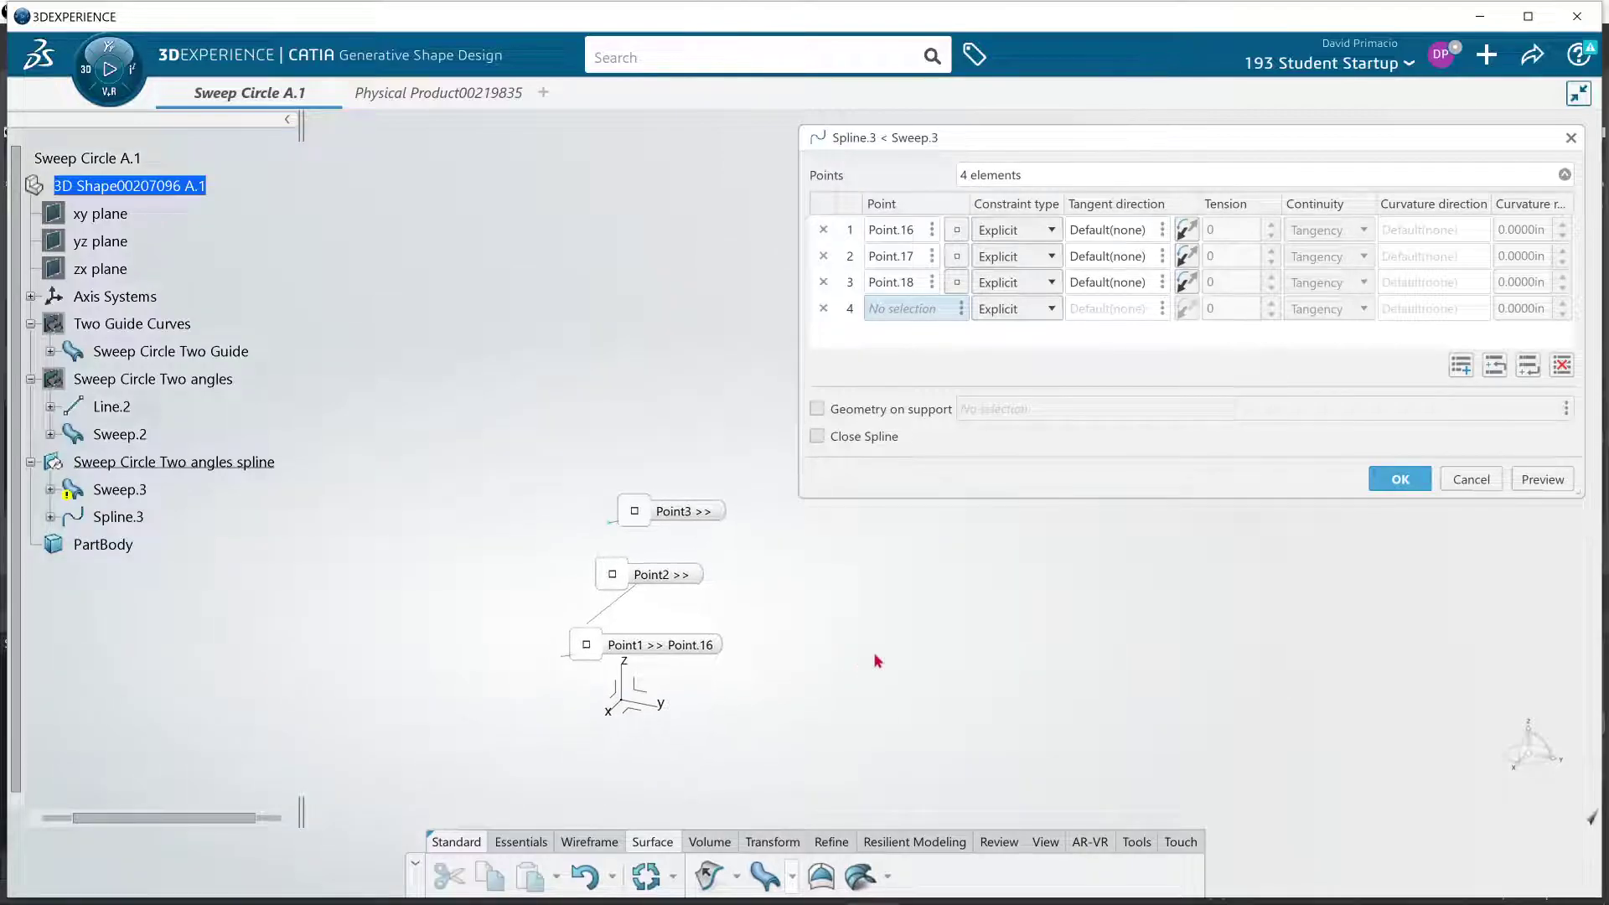
left_click(962, 309)
mouse_move(964, 319)
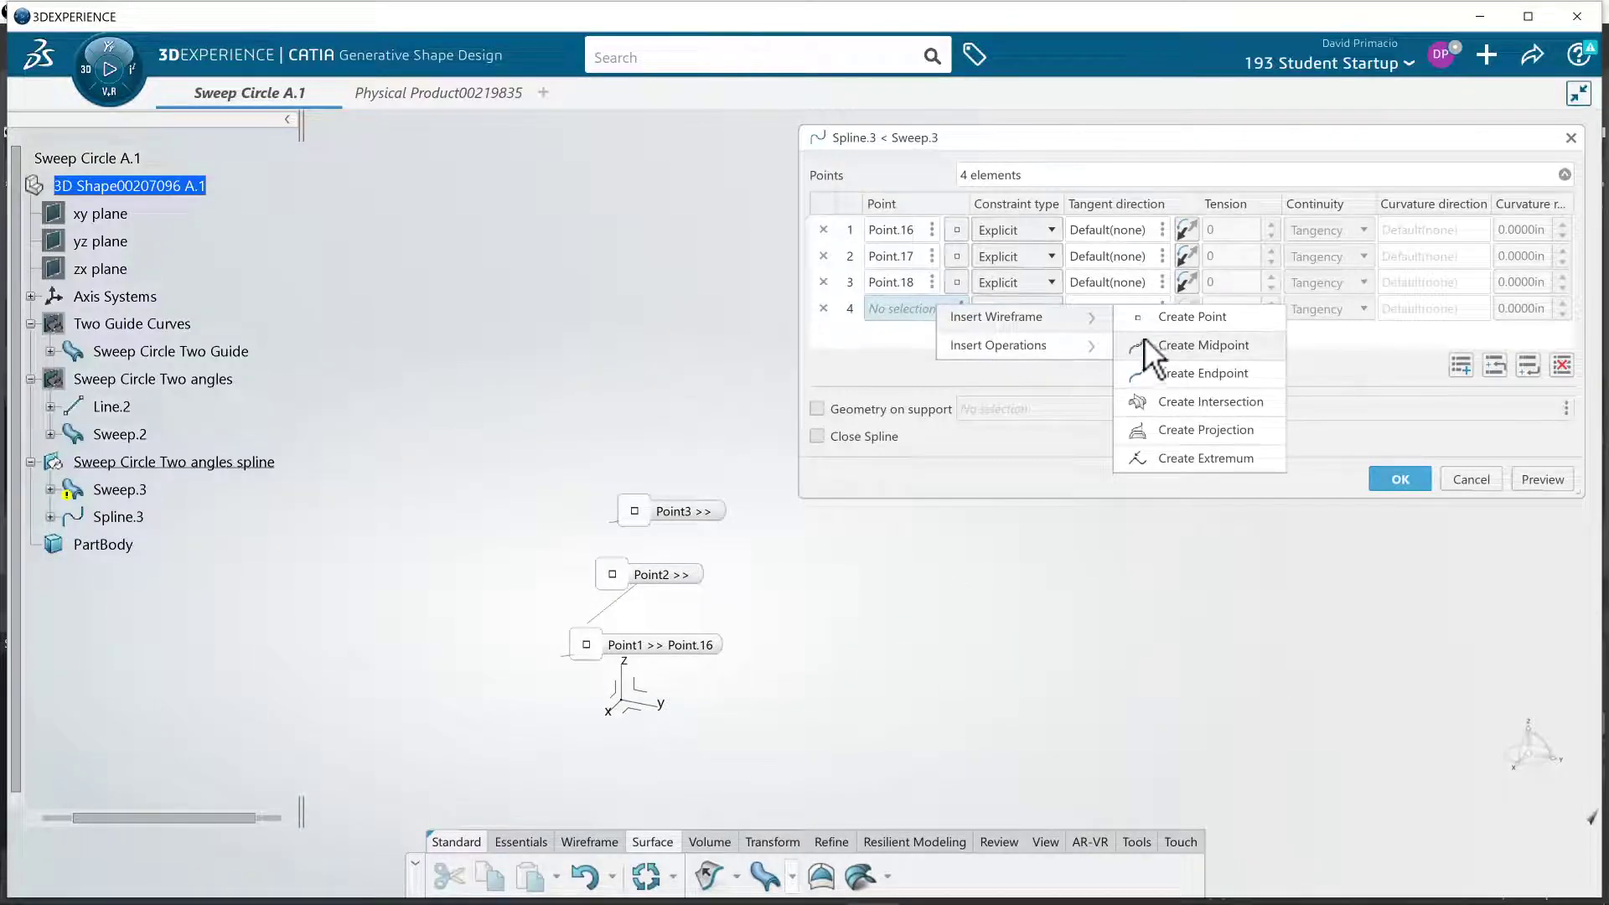
left_click(1160, 318)
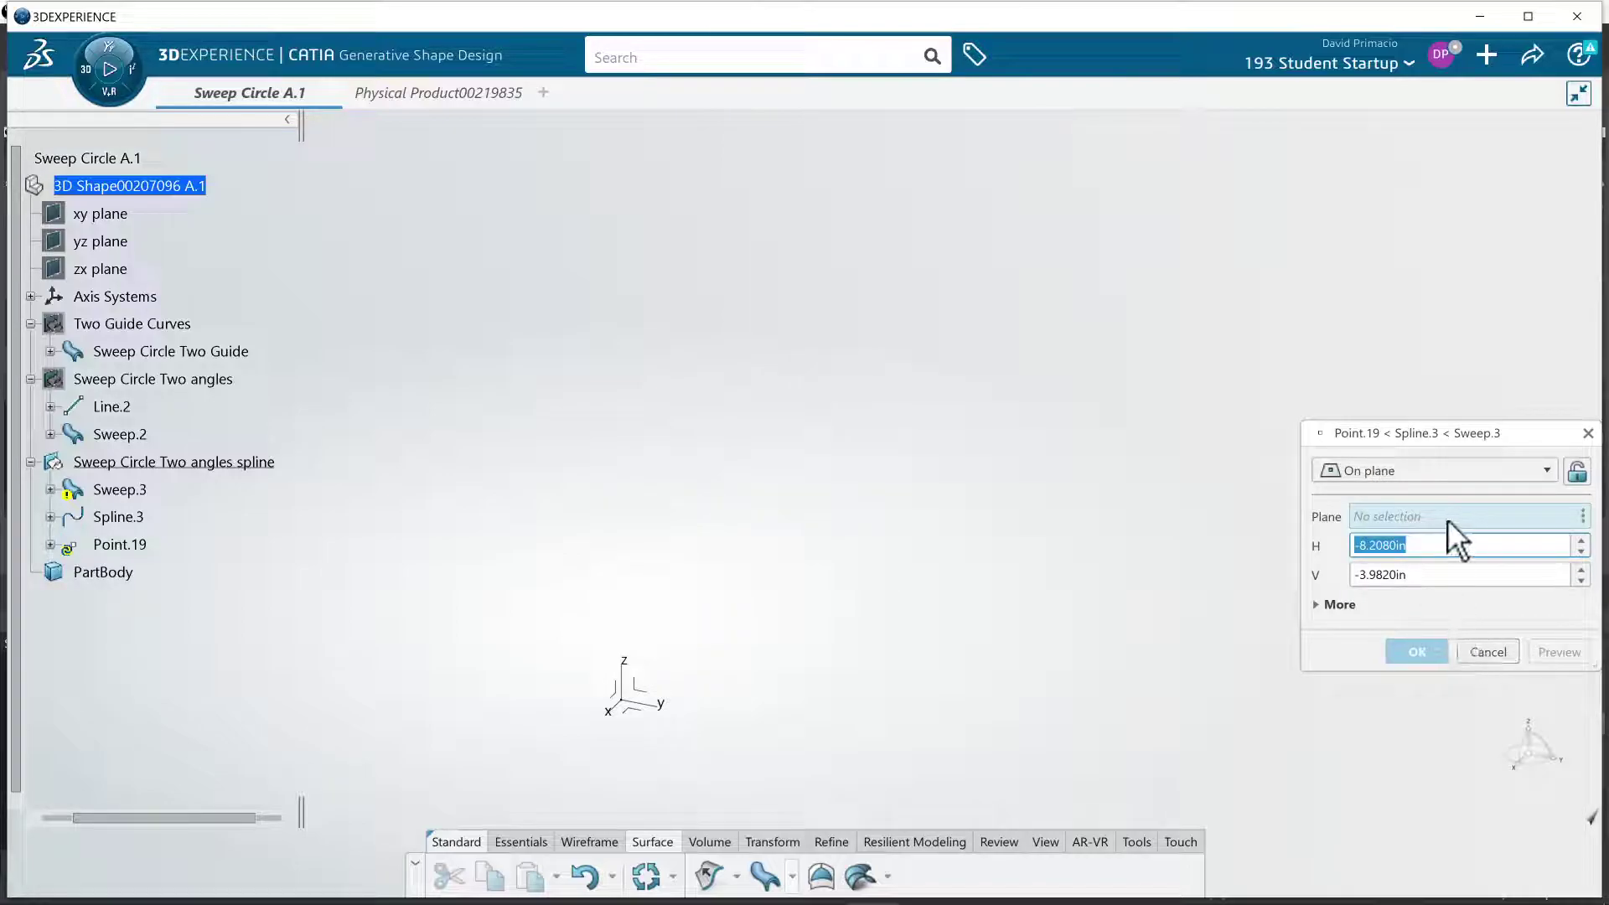
Place Point.19 on the XY plane and accept Spline.3 as the sweep's reference curve.
left_click(649, 708)
left_click(635, 404)
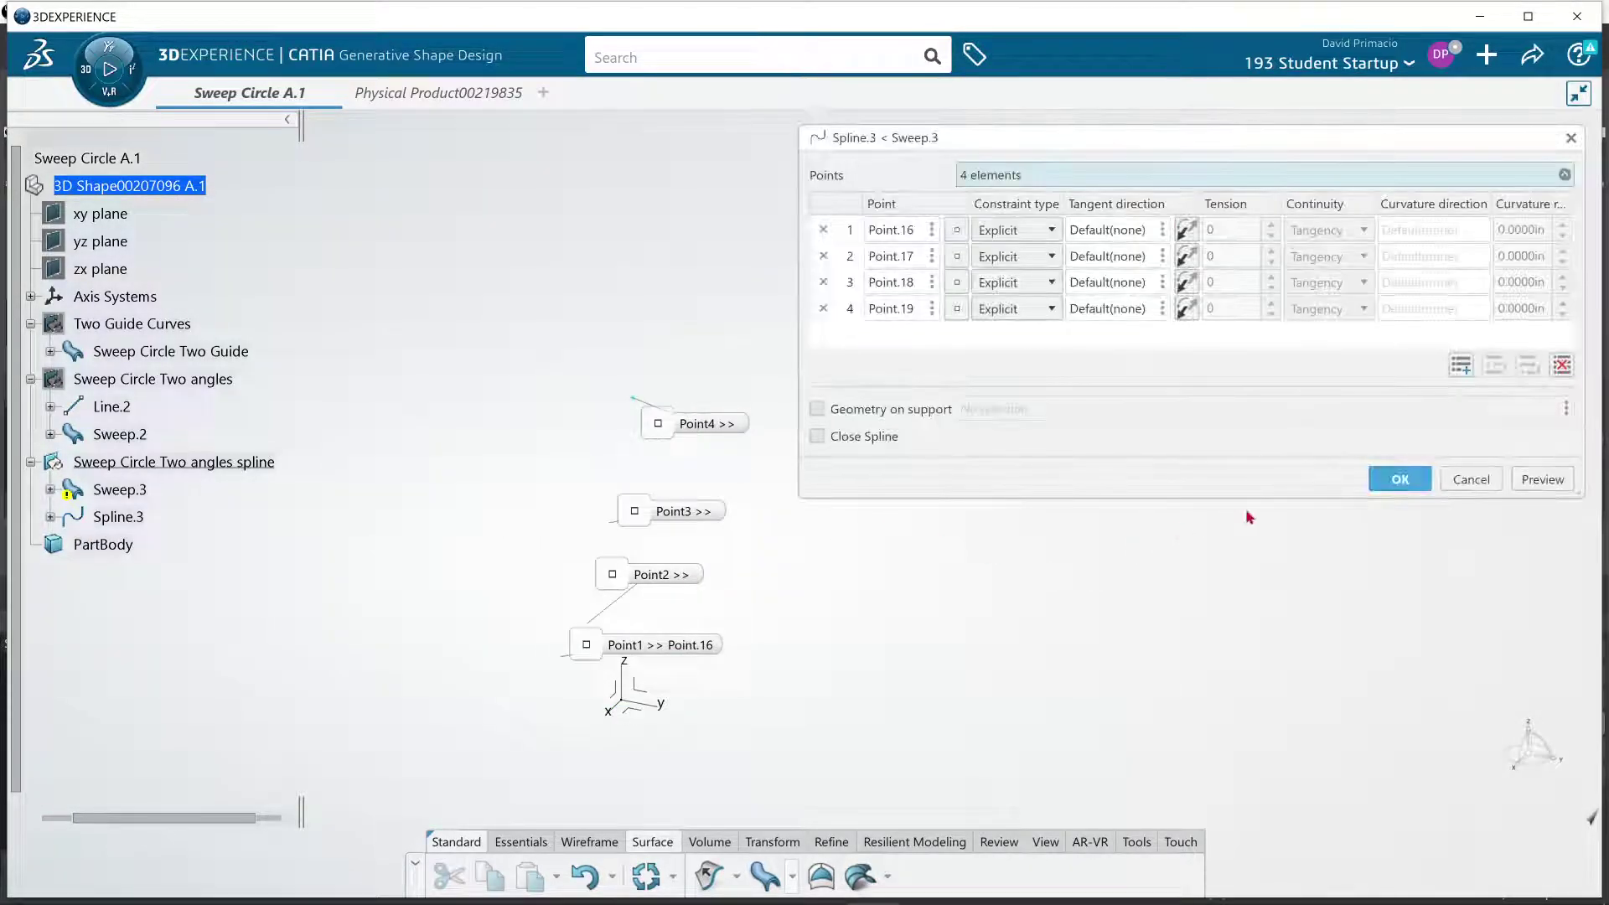
left_click(1396, 479)
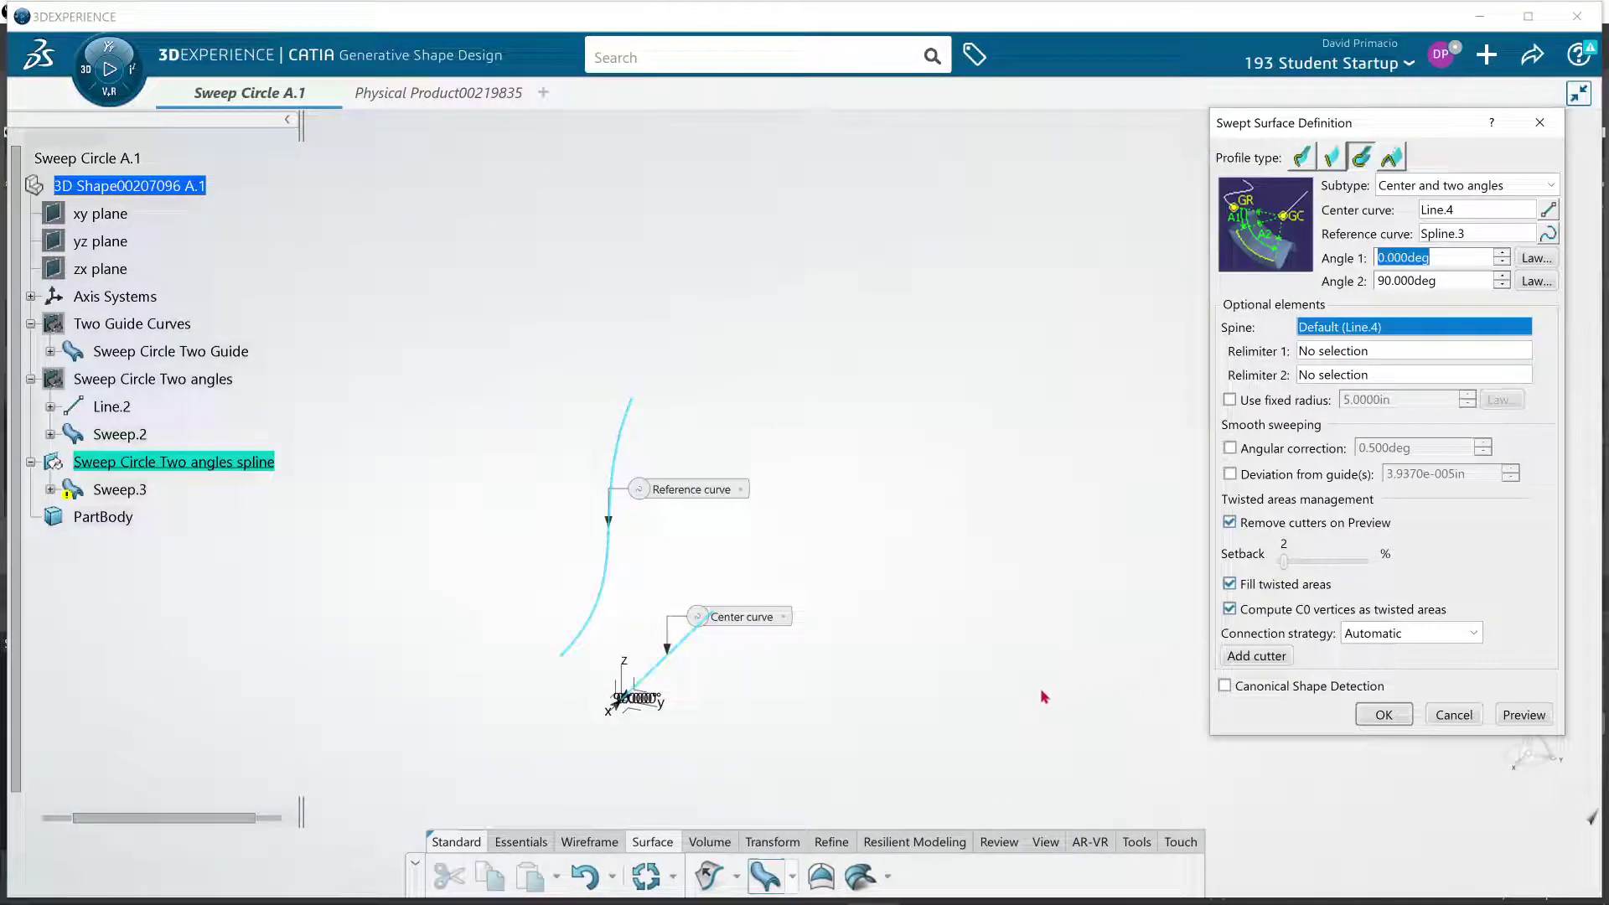
middle_click_drag(1044, 698, 883, 837)
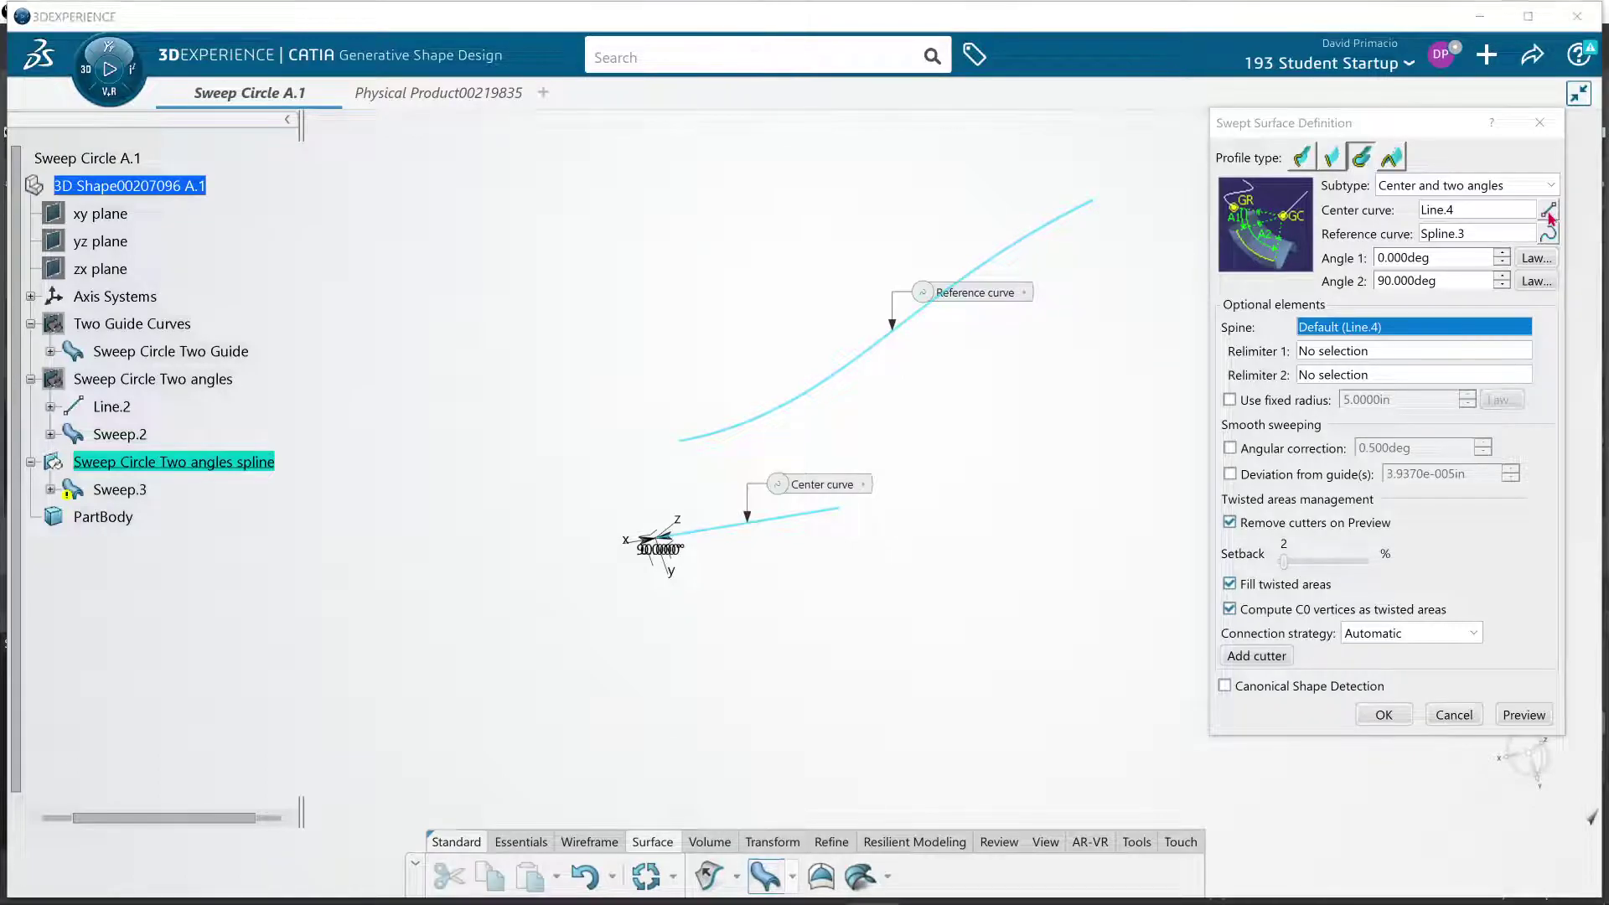
Lengthen Line.4 to 10 in, then 15 in, previewing the circular sweep each time.
left_click(1548, 210)
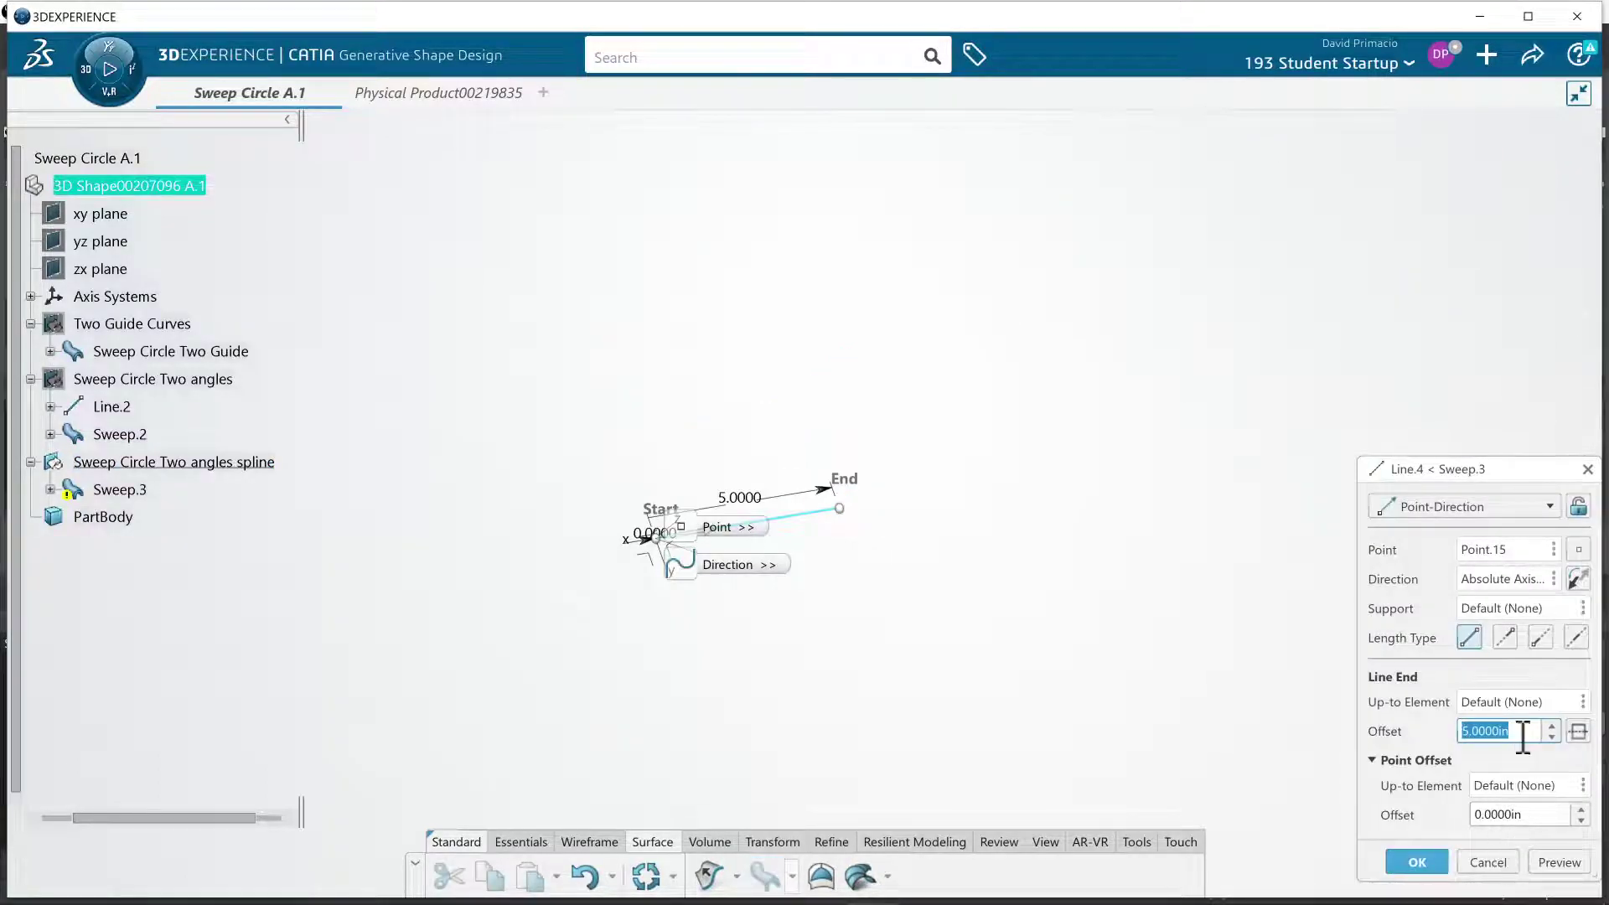
type("10")
left_click(1559, 863)
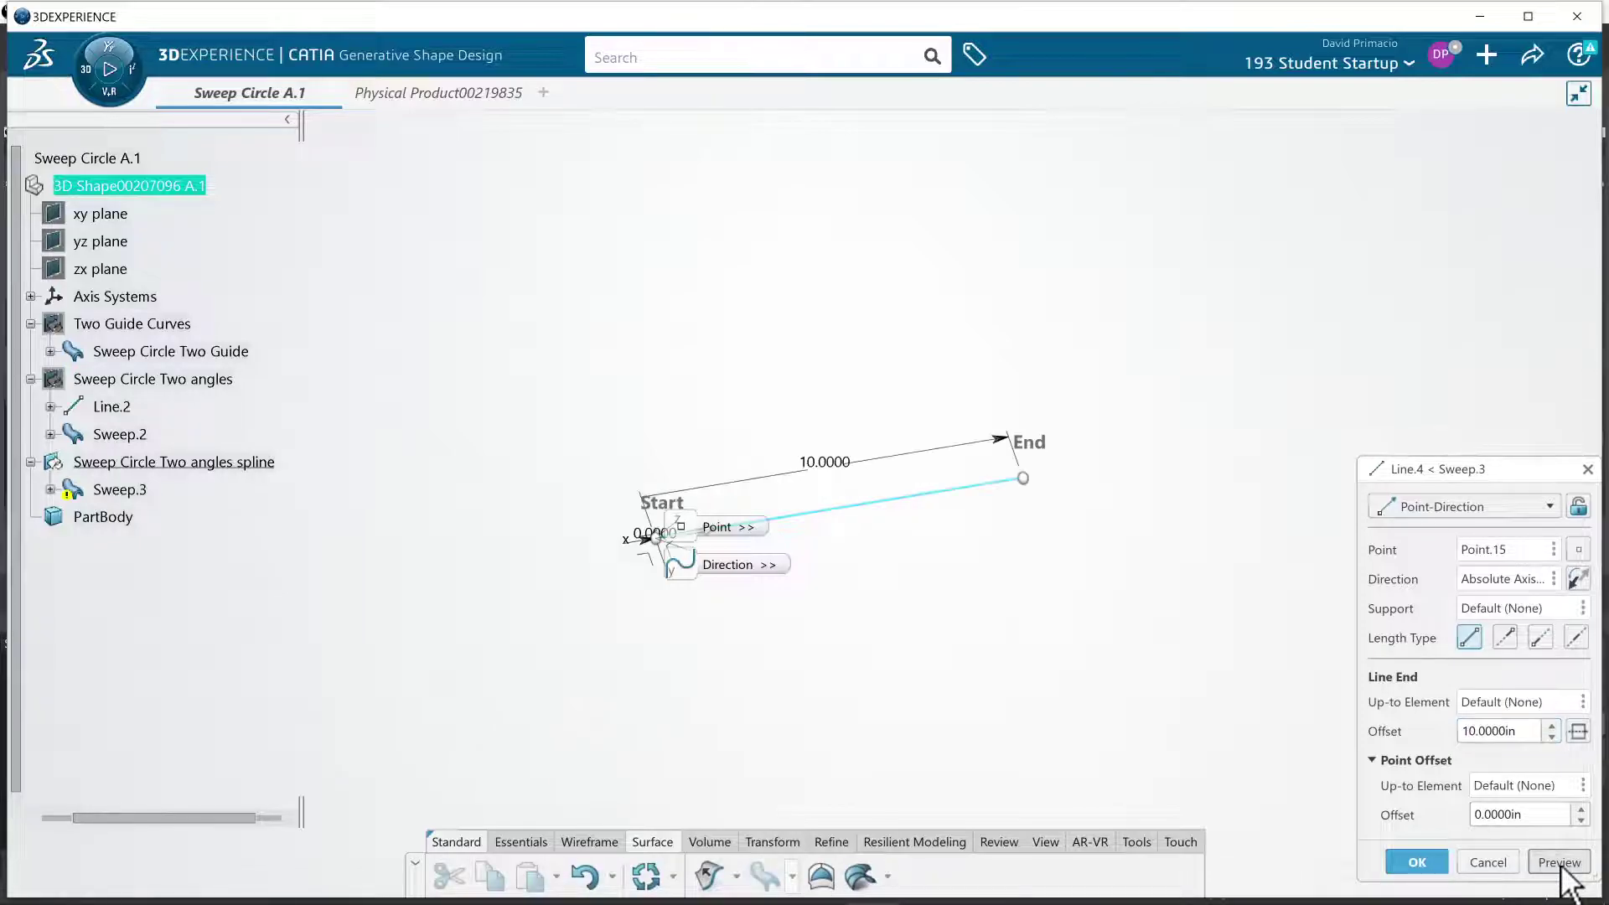
left_click(1427, 857)
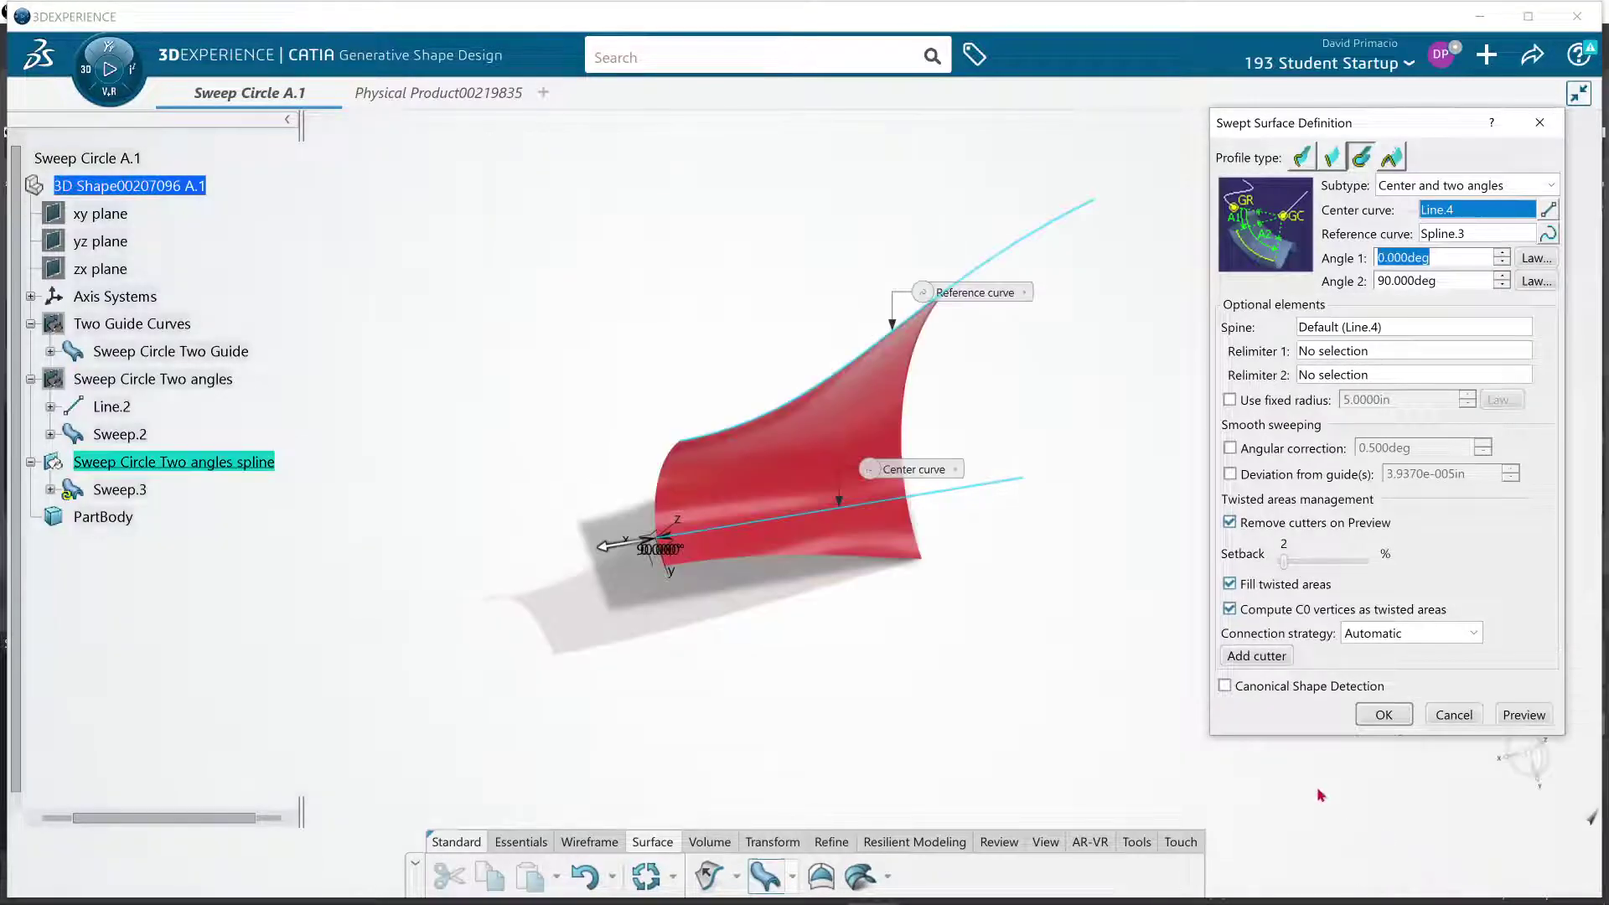
middle_click_drag(847, 732, 873, 751)
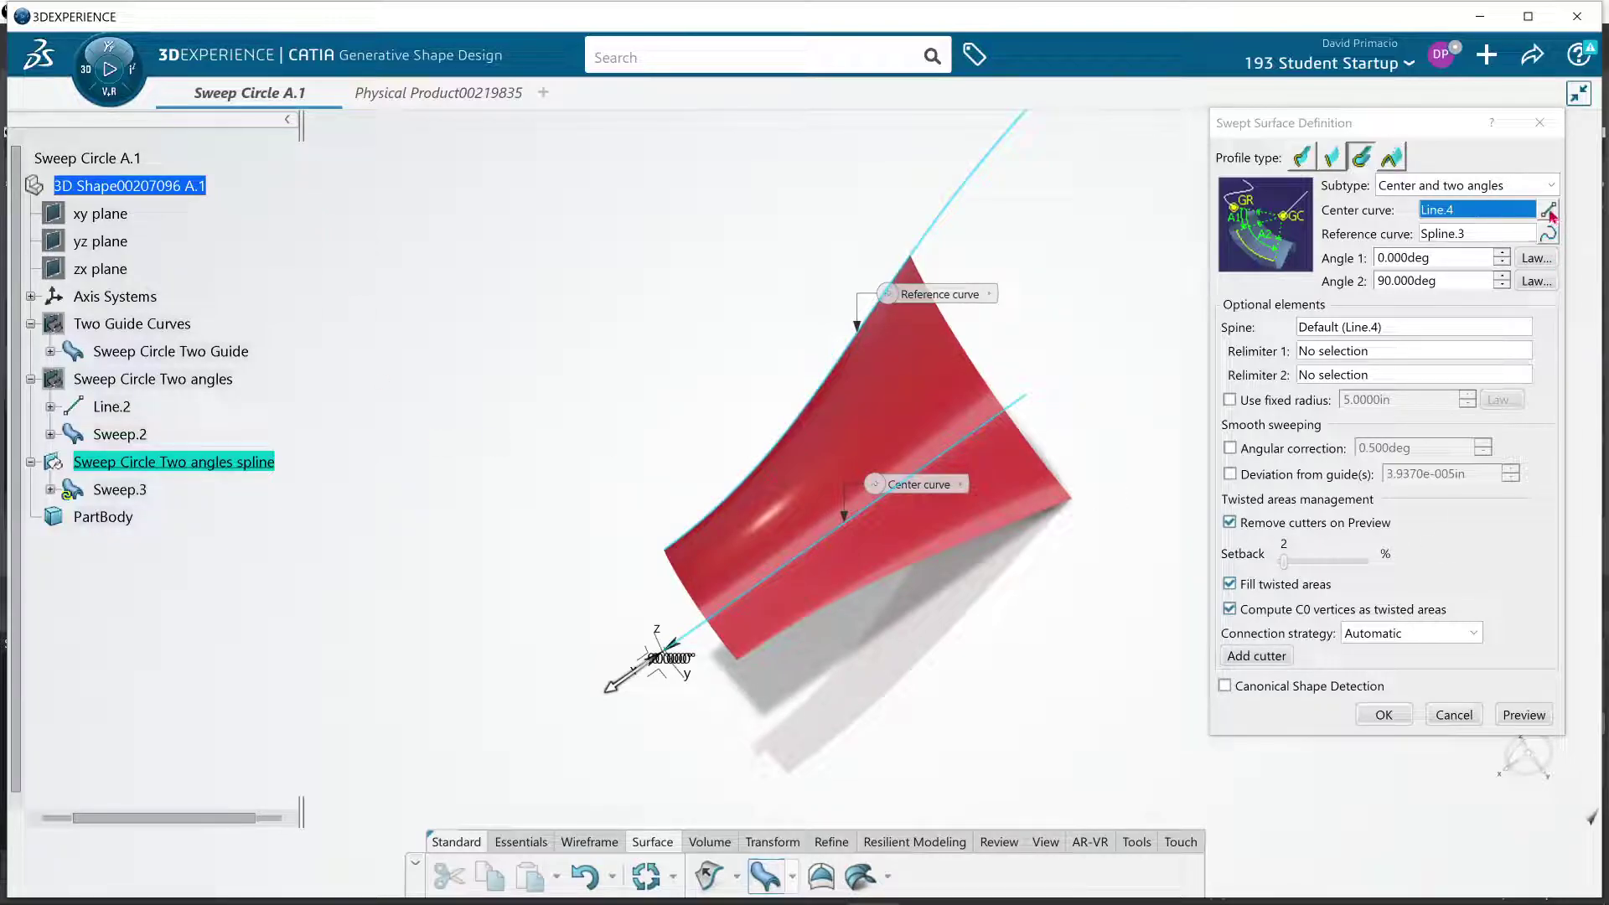
left_click(1548, 211)
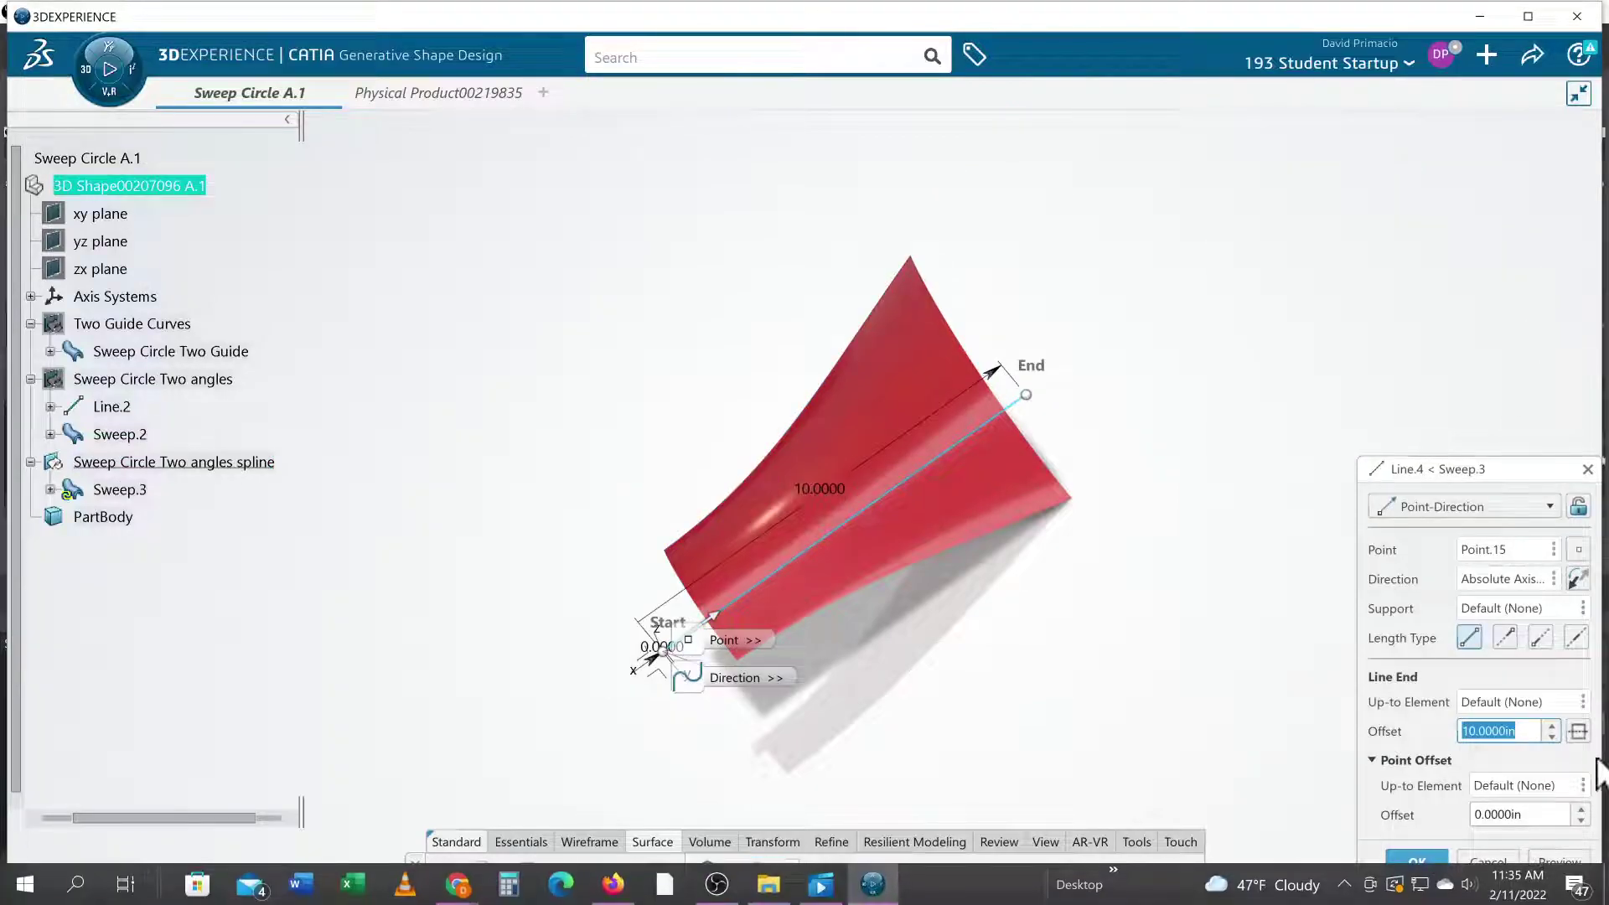
type("15")
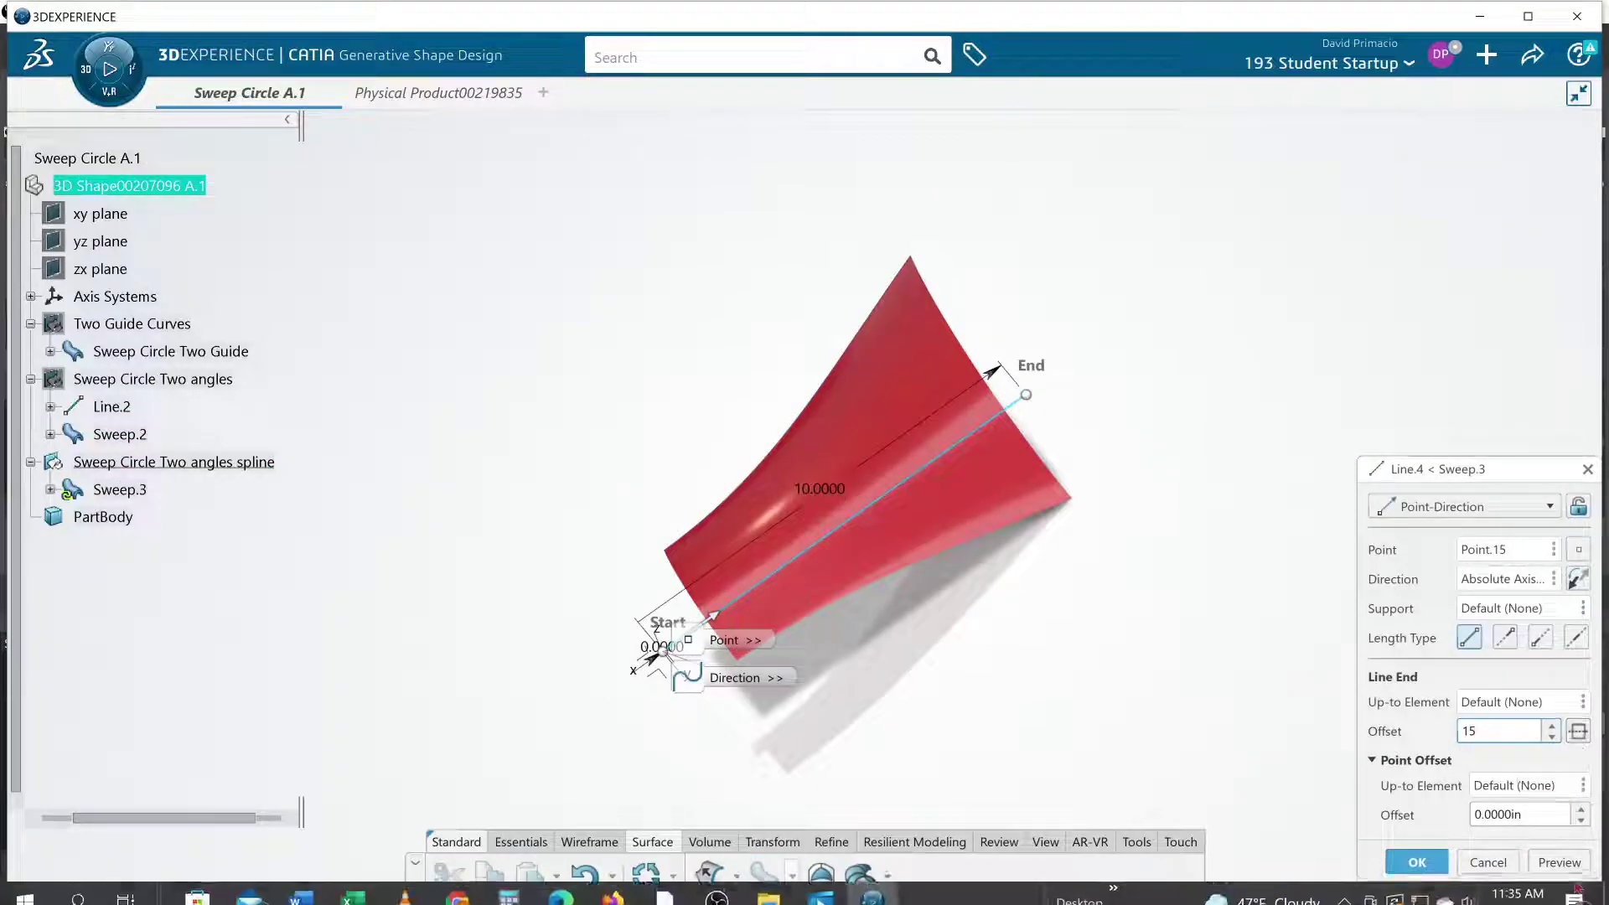
left_click(1547, 858)
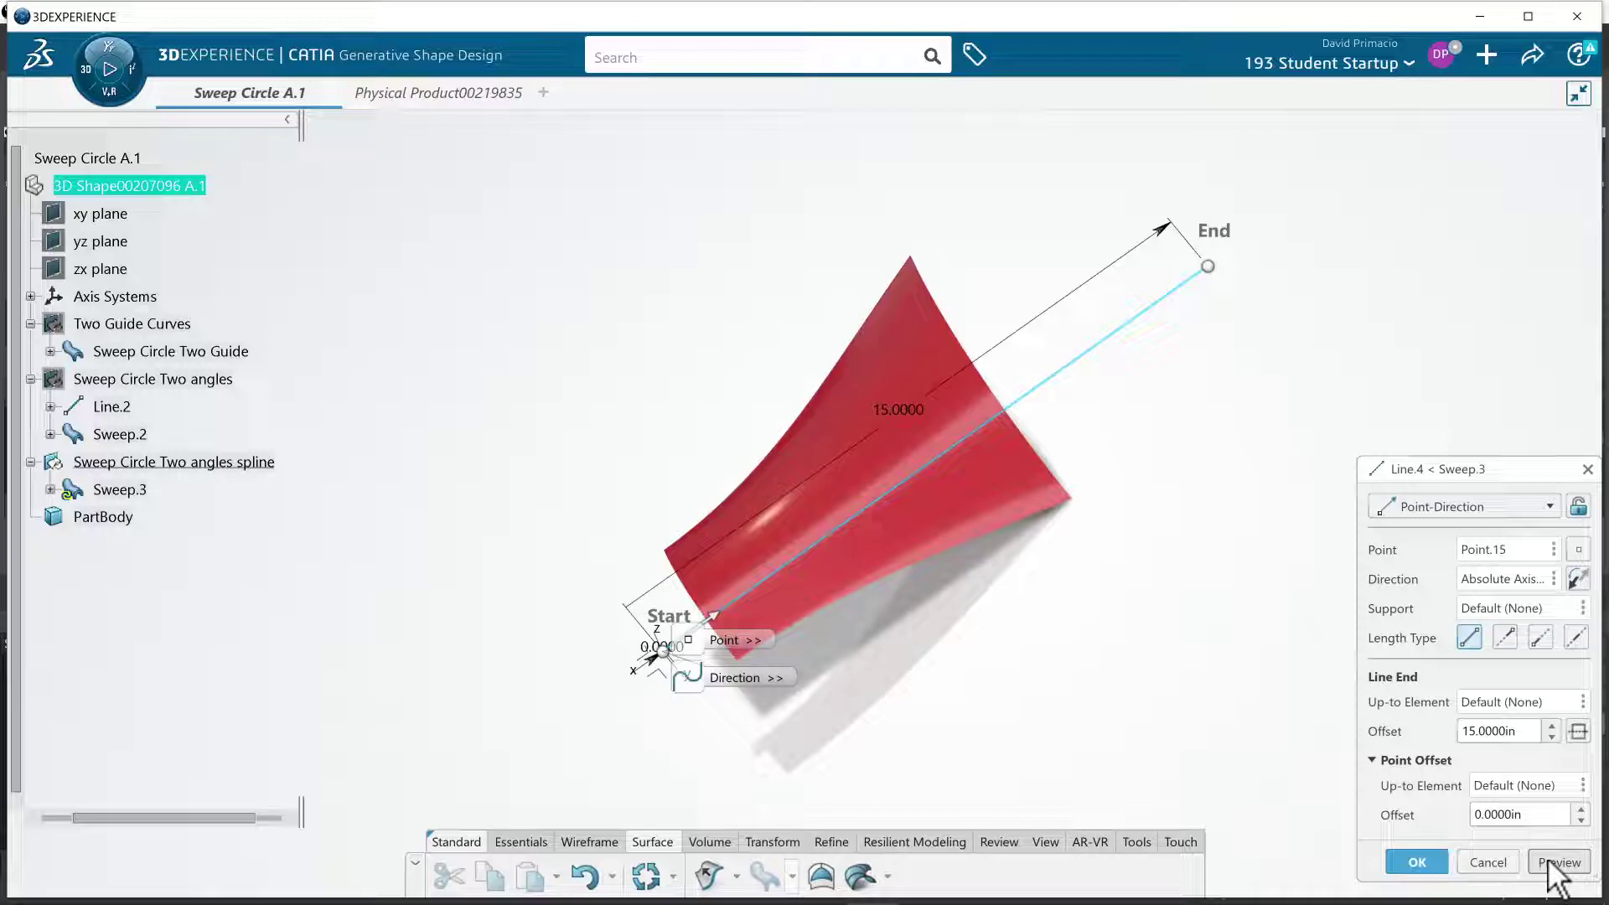
left_click(1417, 862)
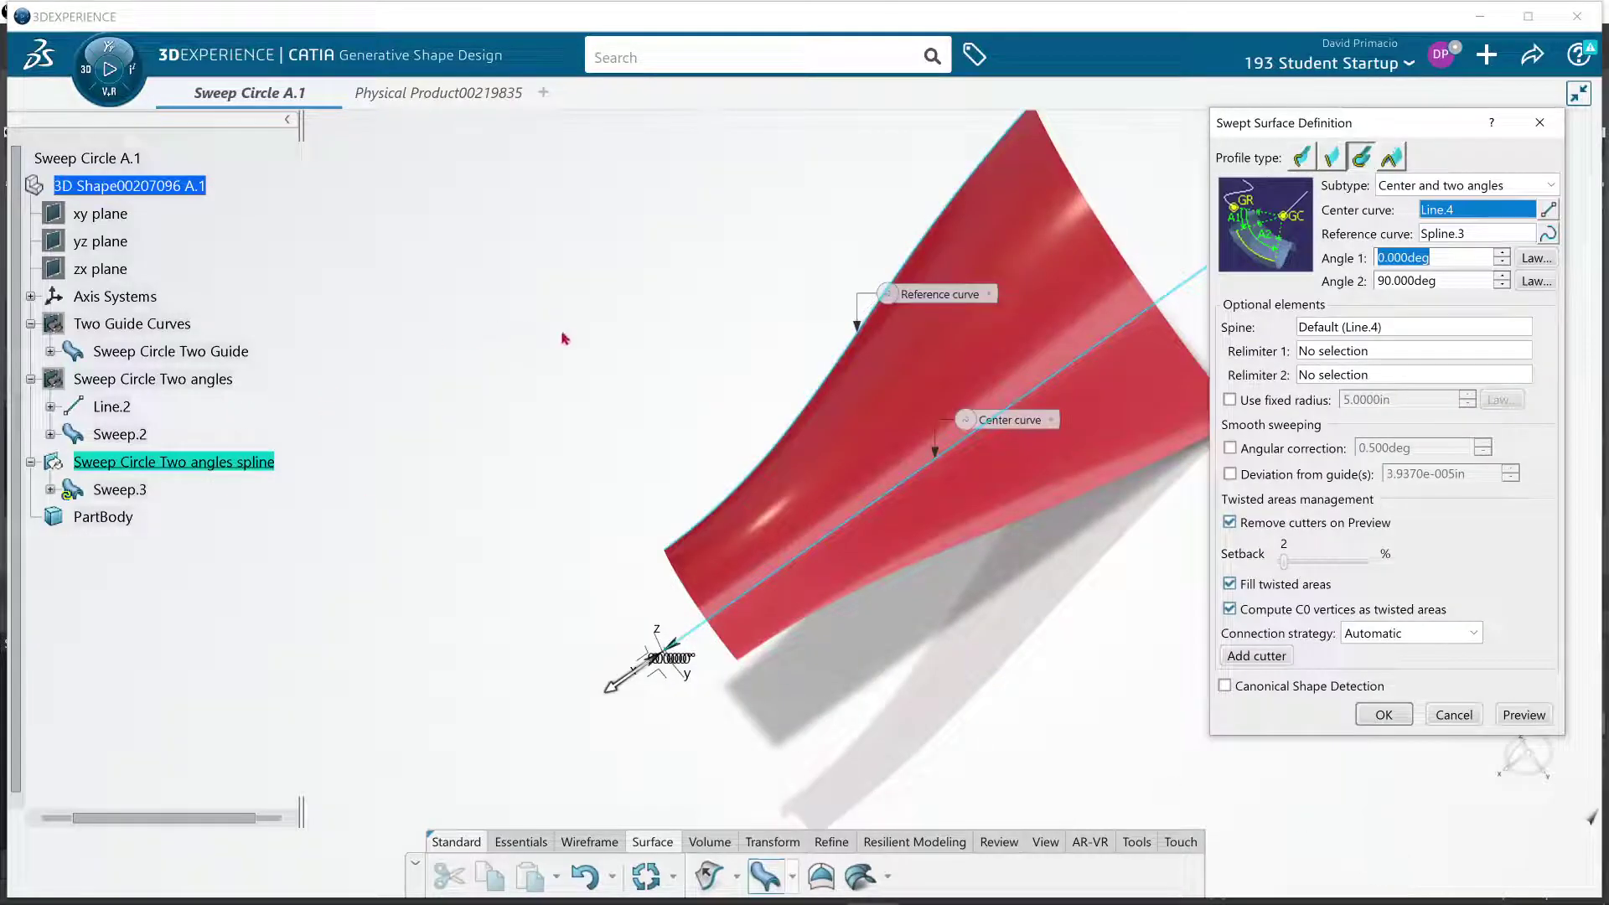
middle_click_drag(1048, 713, 792, 600)
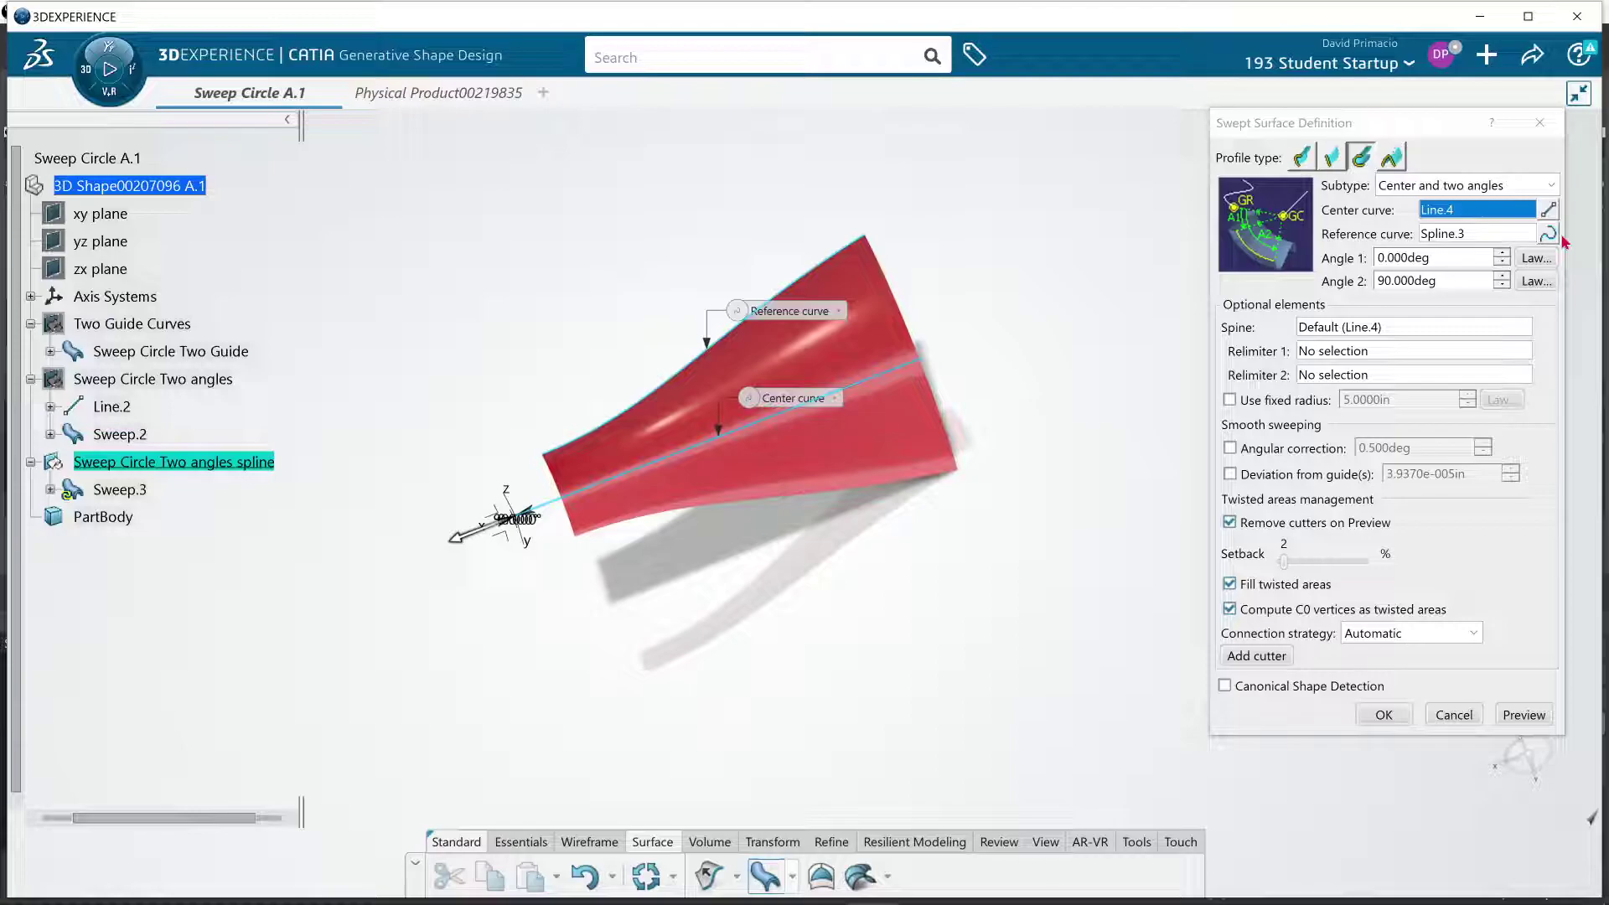
Extend Line.4 to 20 in and return to the sweep definition.
left_click(1549, 211)
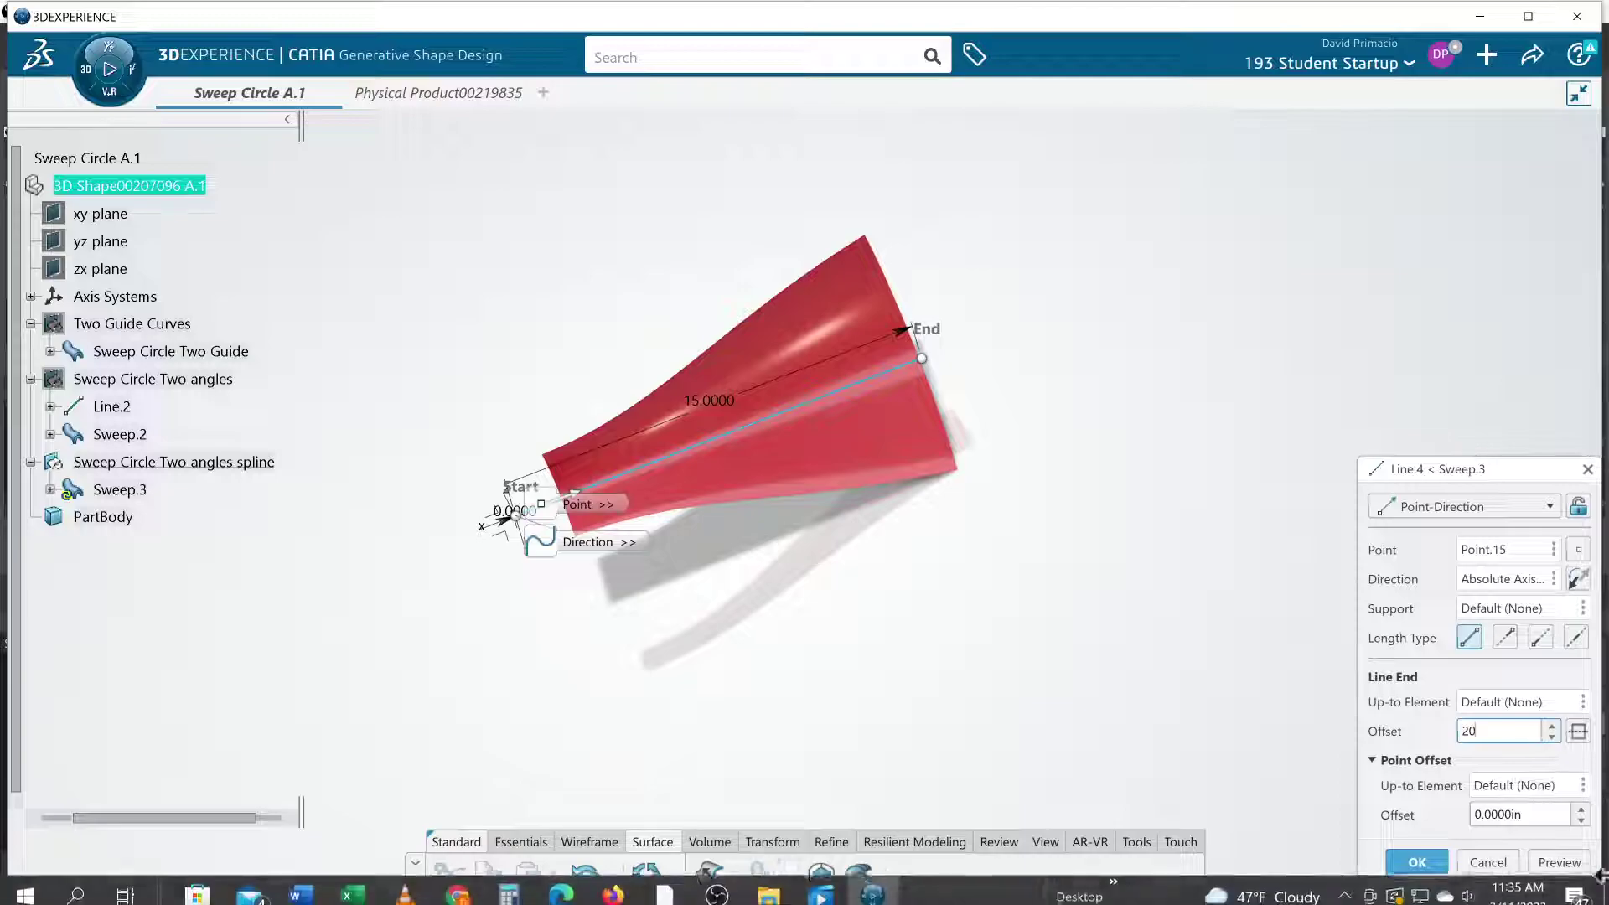
left_click(1558, 865)
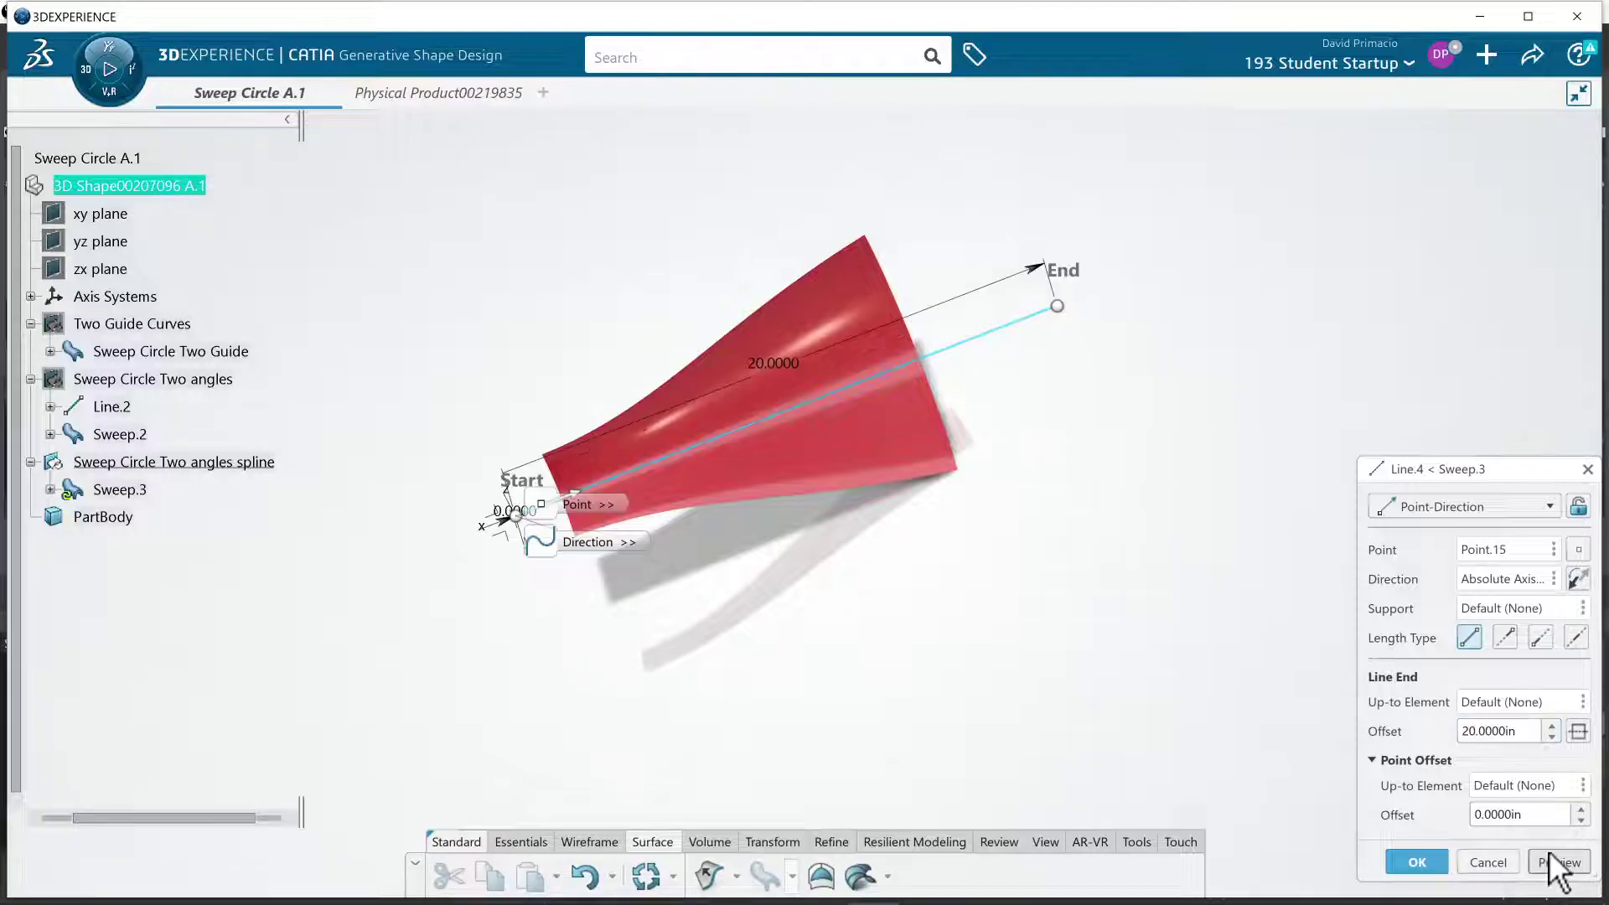
left_click(1429, 864)
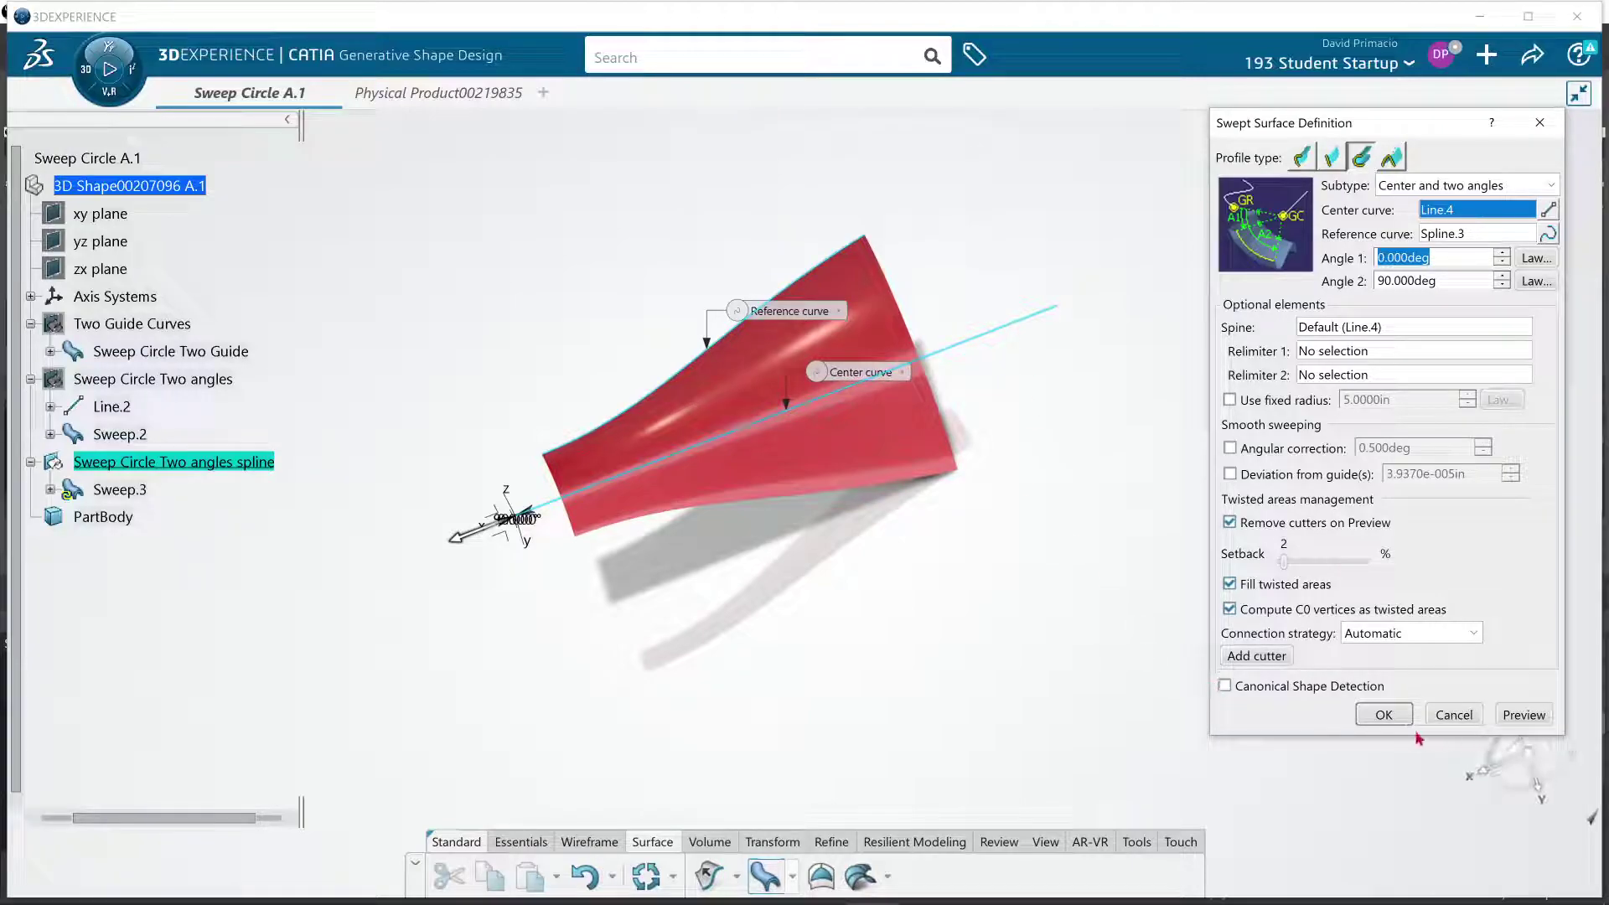
Compute Sweep.3, close the relimited-guide warning, and rotate the view to inspect it.
left_click(1383, 715)
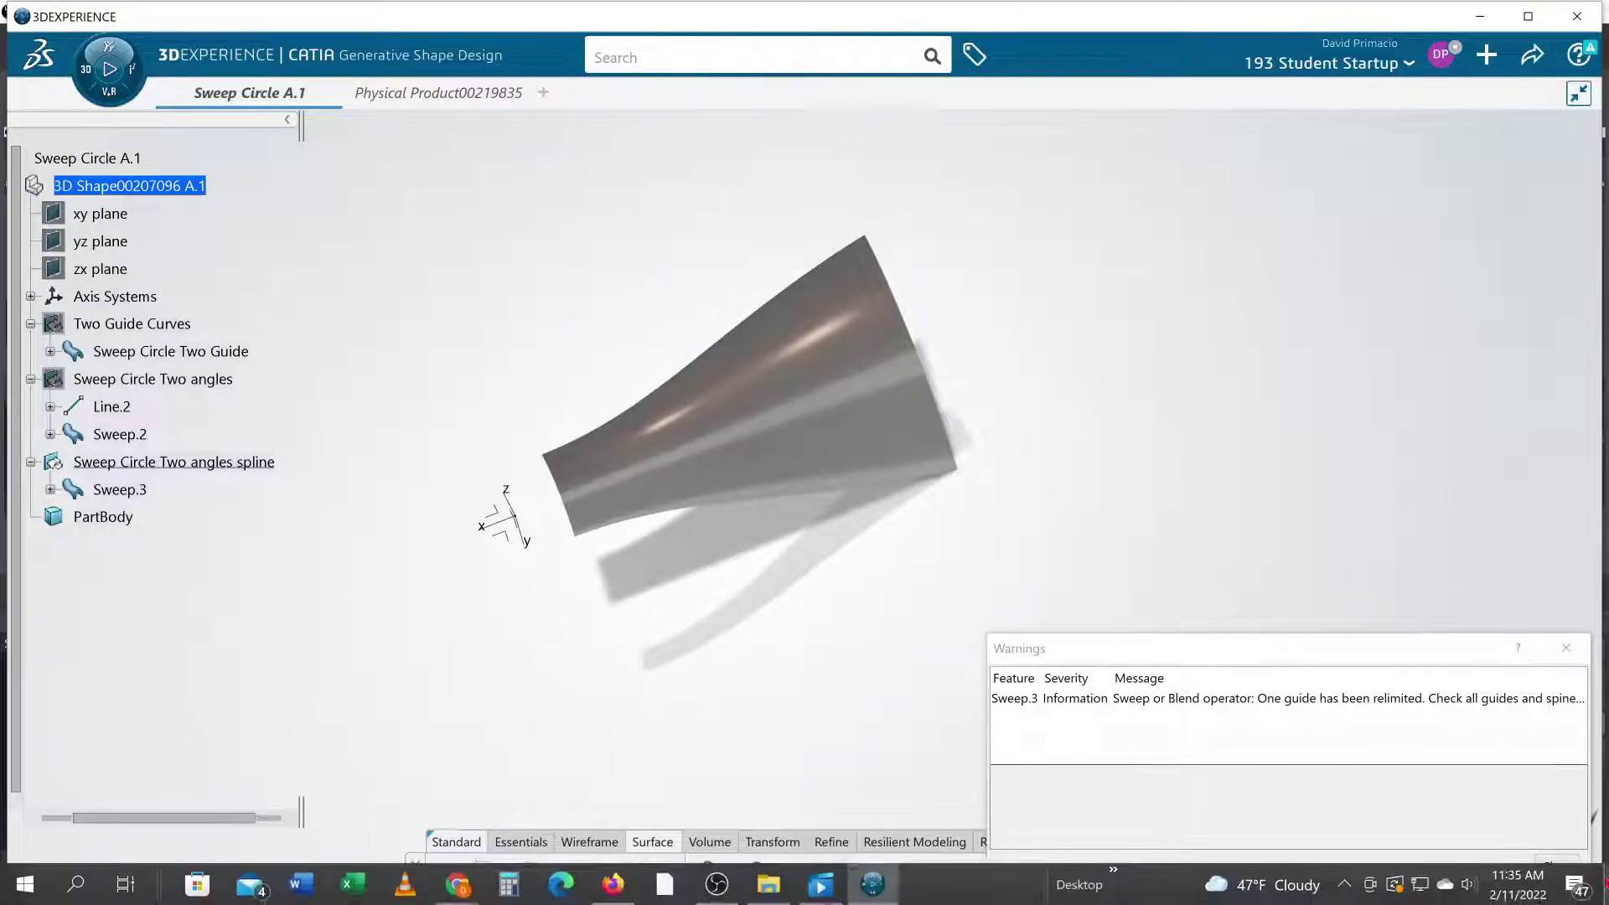
left_click(1556, 867)
middle_click_drag(895, 560, 738, 641)
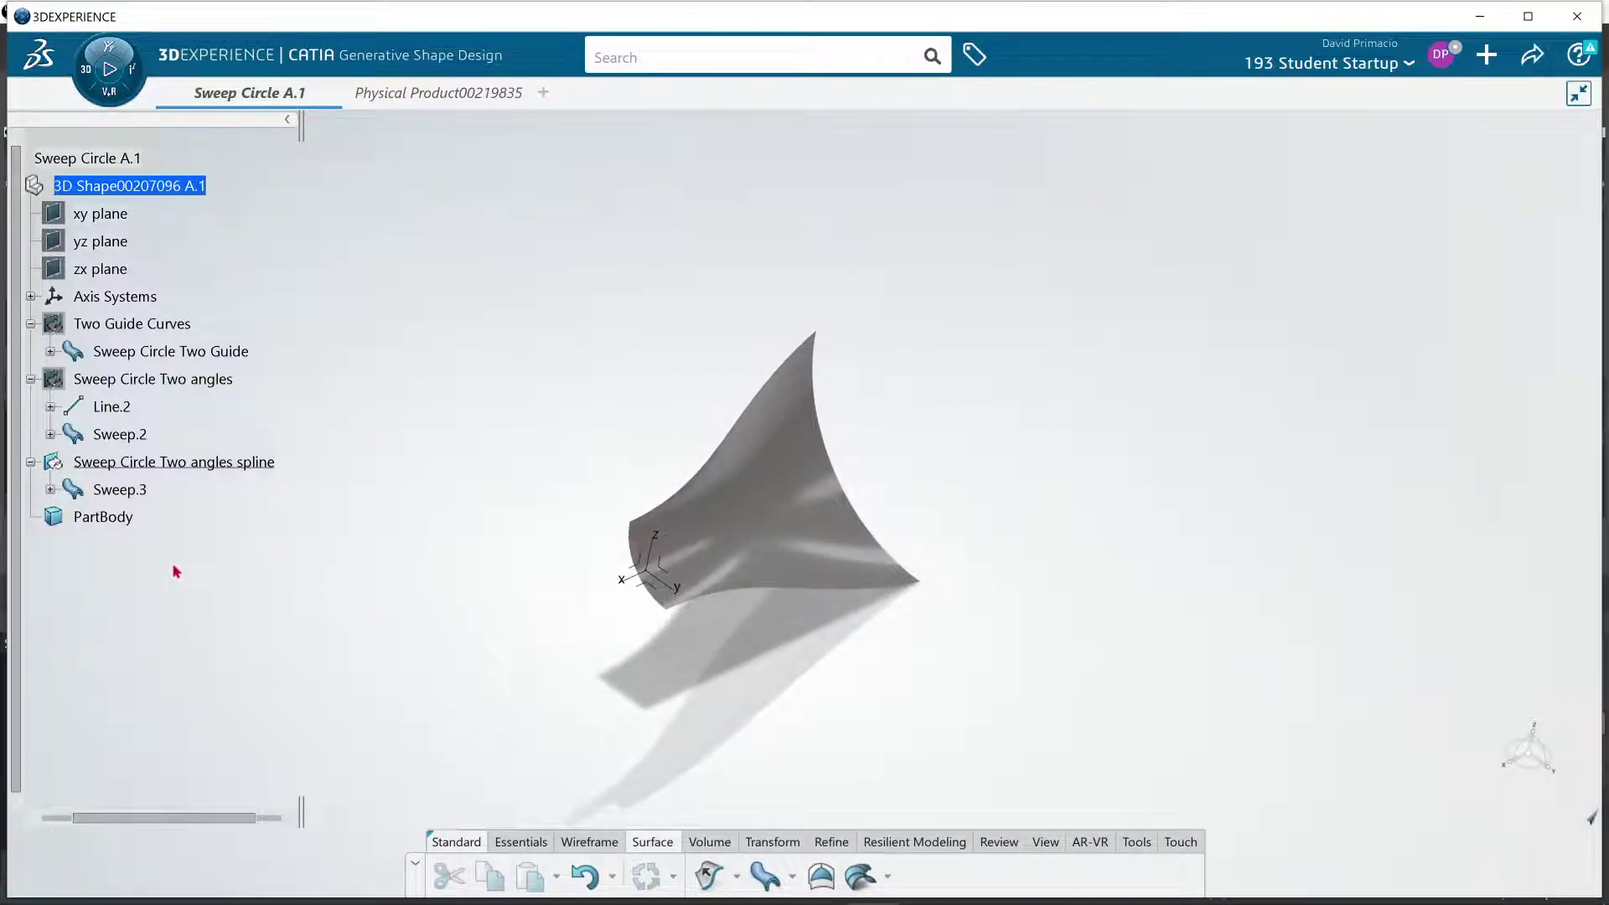
Expand Sweep.3 in the tree to show Angle1, Angle2, Line.4 and Spline.3.
left_click(50, 490)
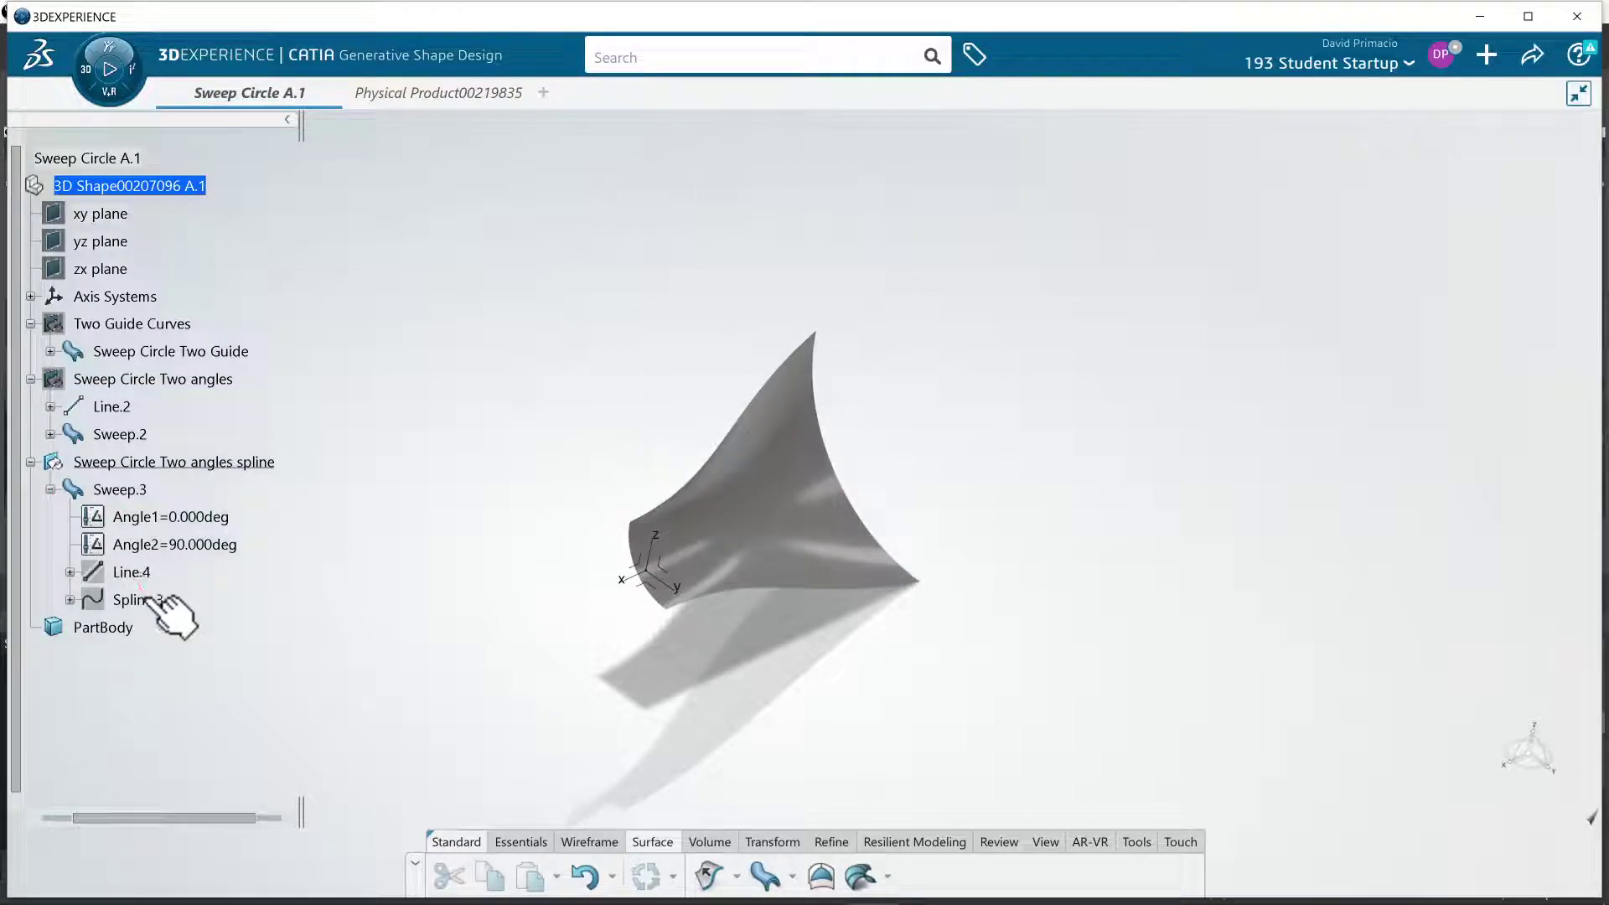
middle_click_drag(452, 641, 698, 681)
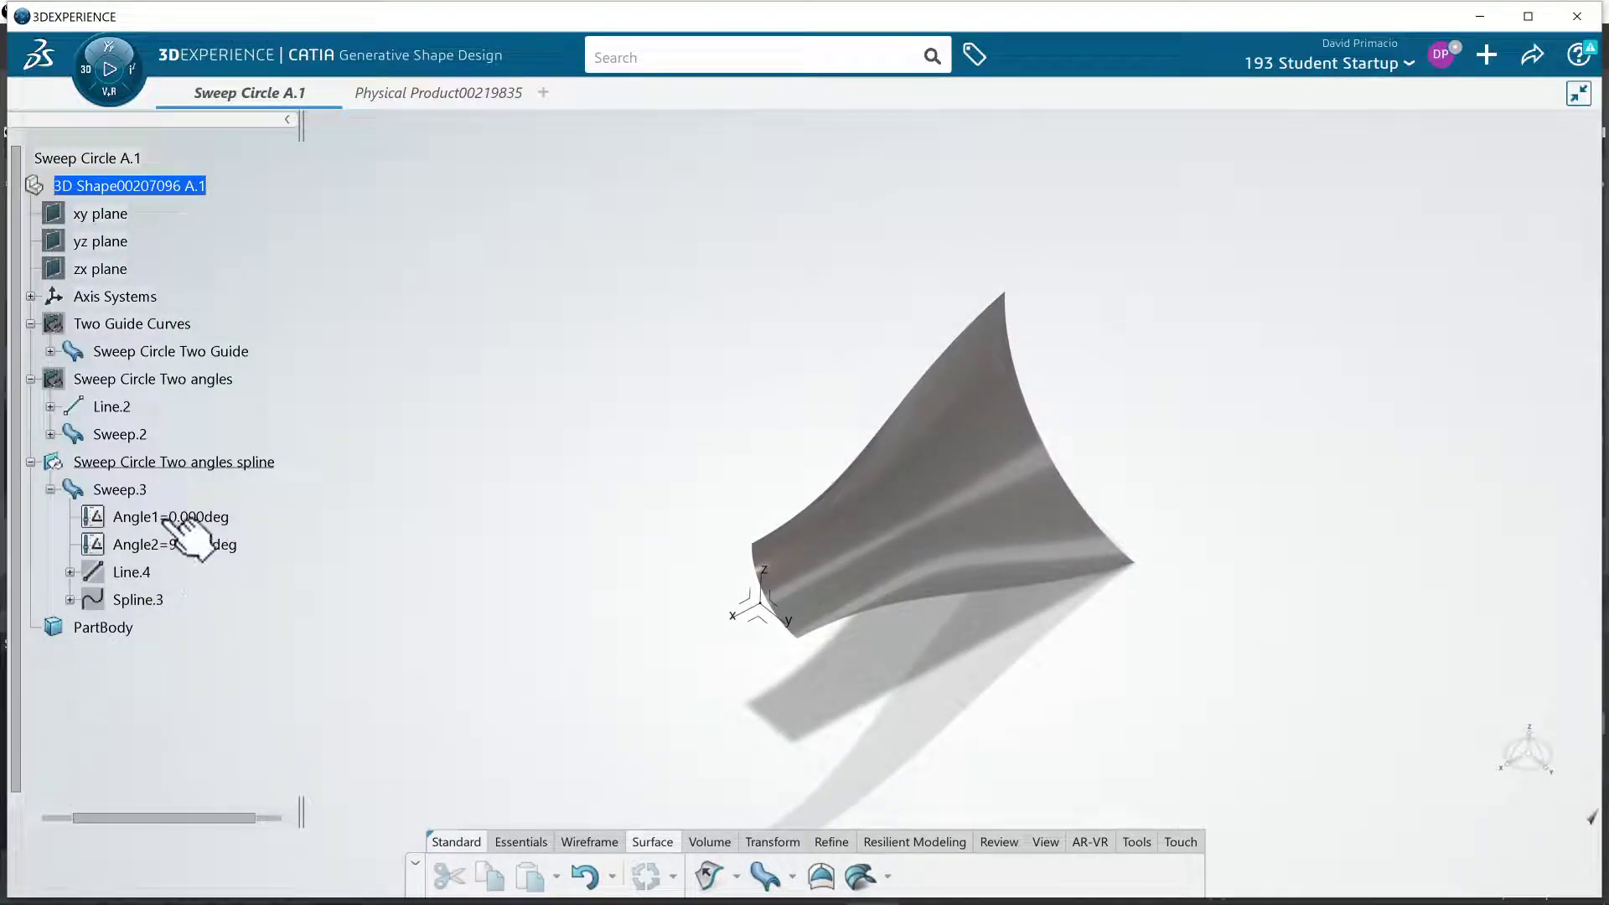
left_click(50, 490)
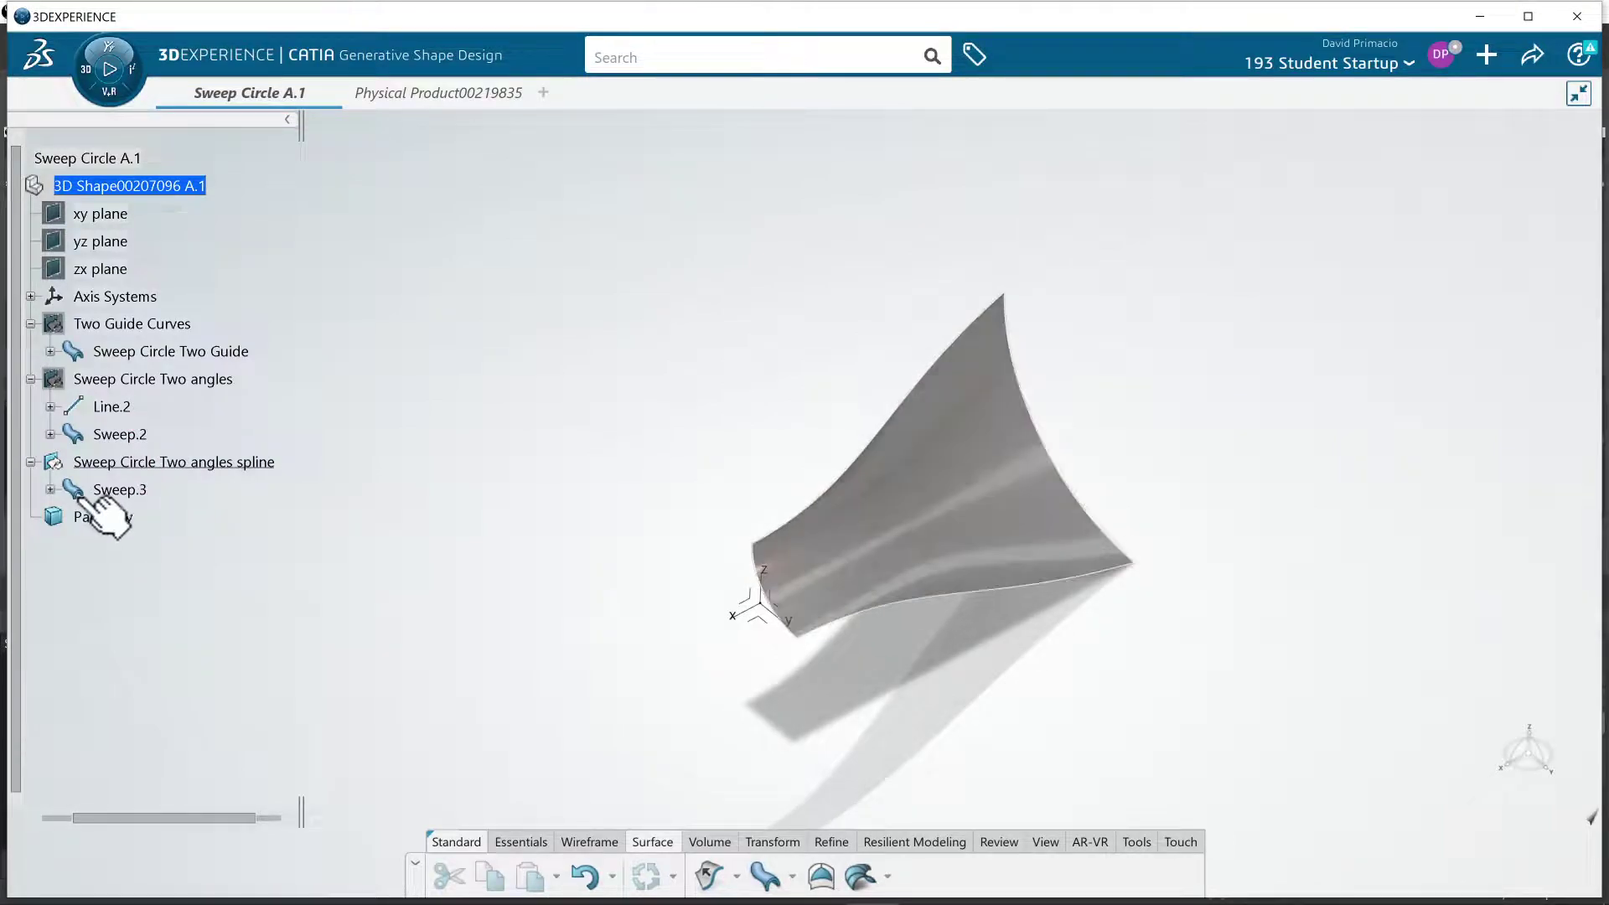
left_click(50, 490)
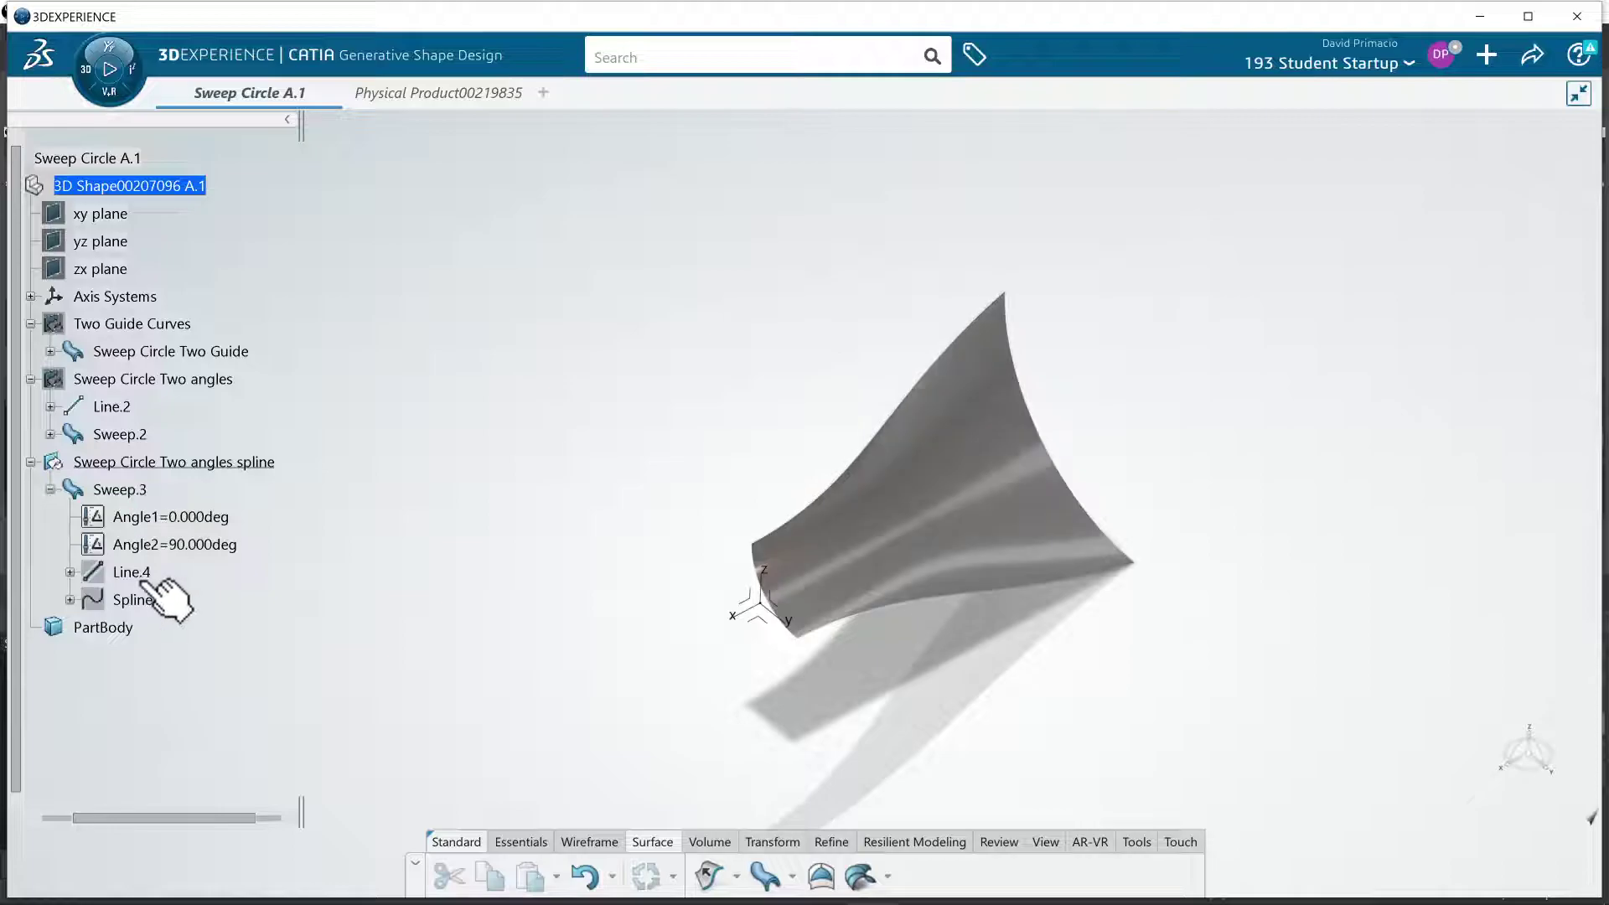
Toggle Line.4's visibility and rotate the view to inspect the flared swept surface.
right_click(134, 573)
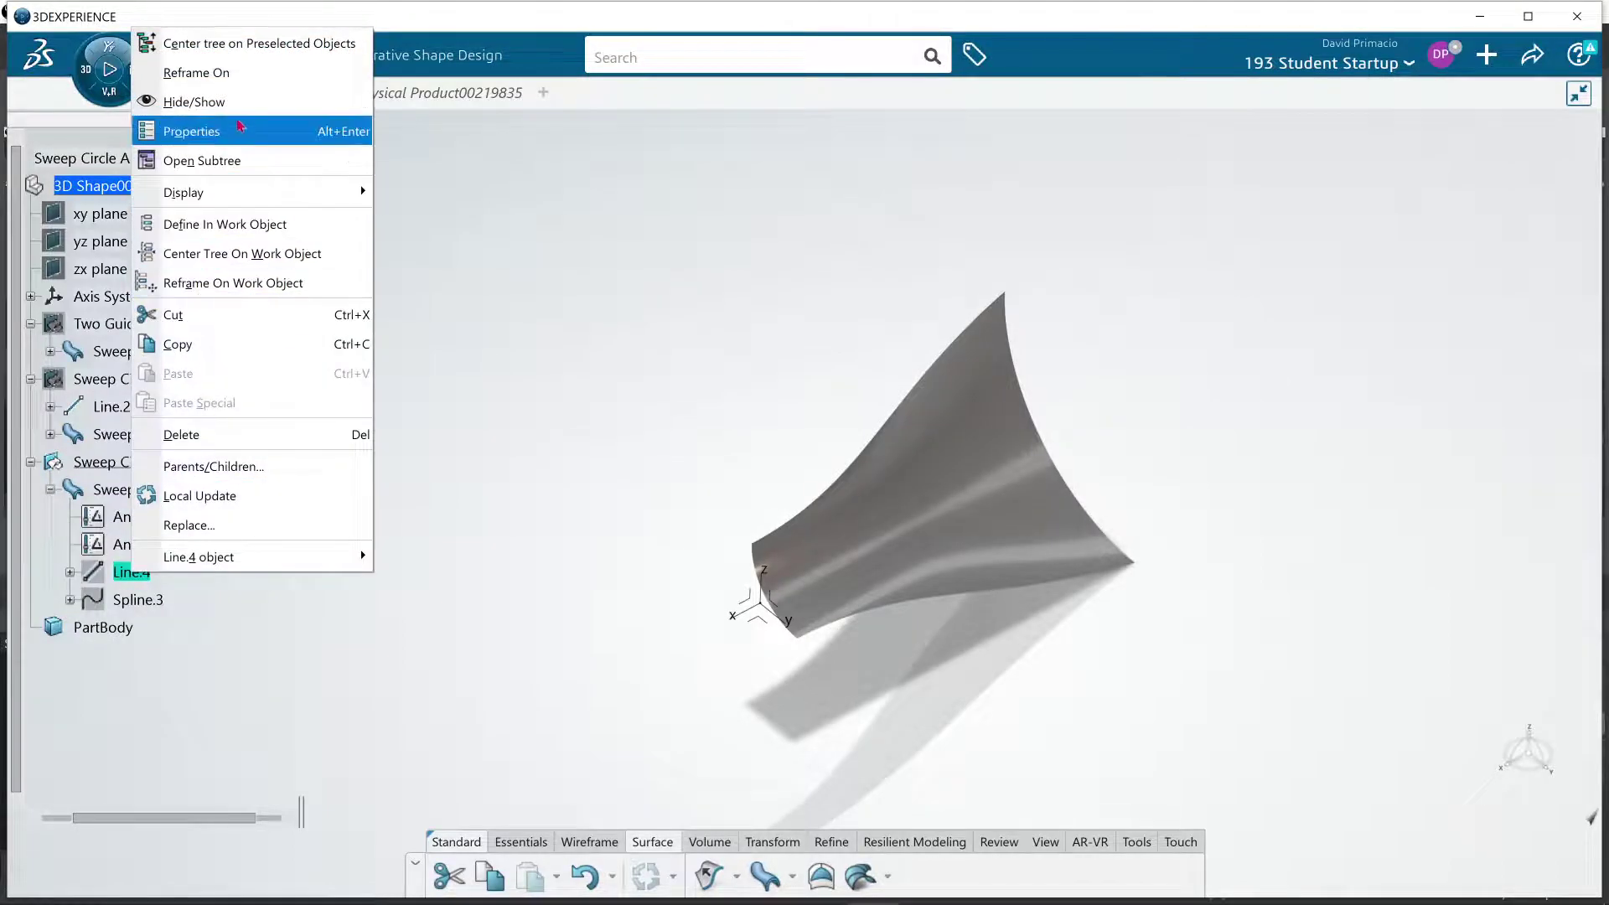
left_click(195, 102)
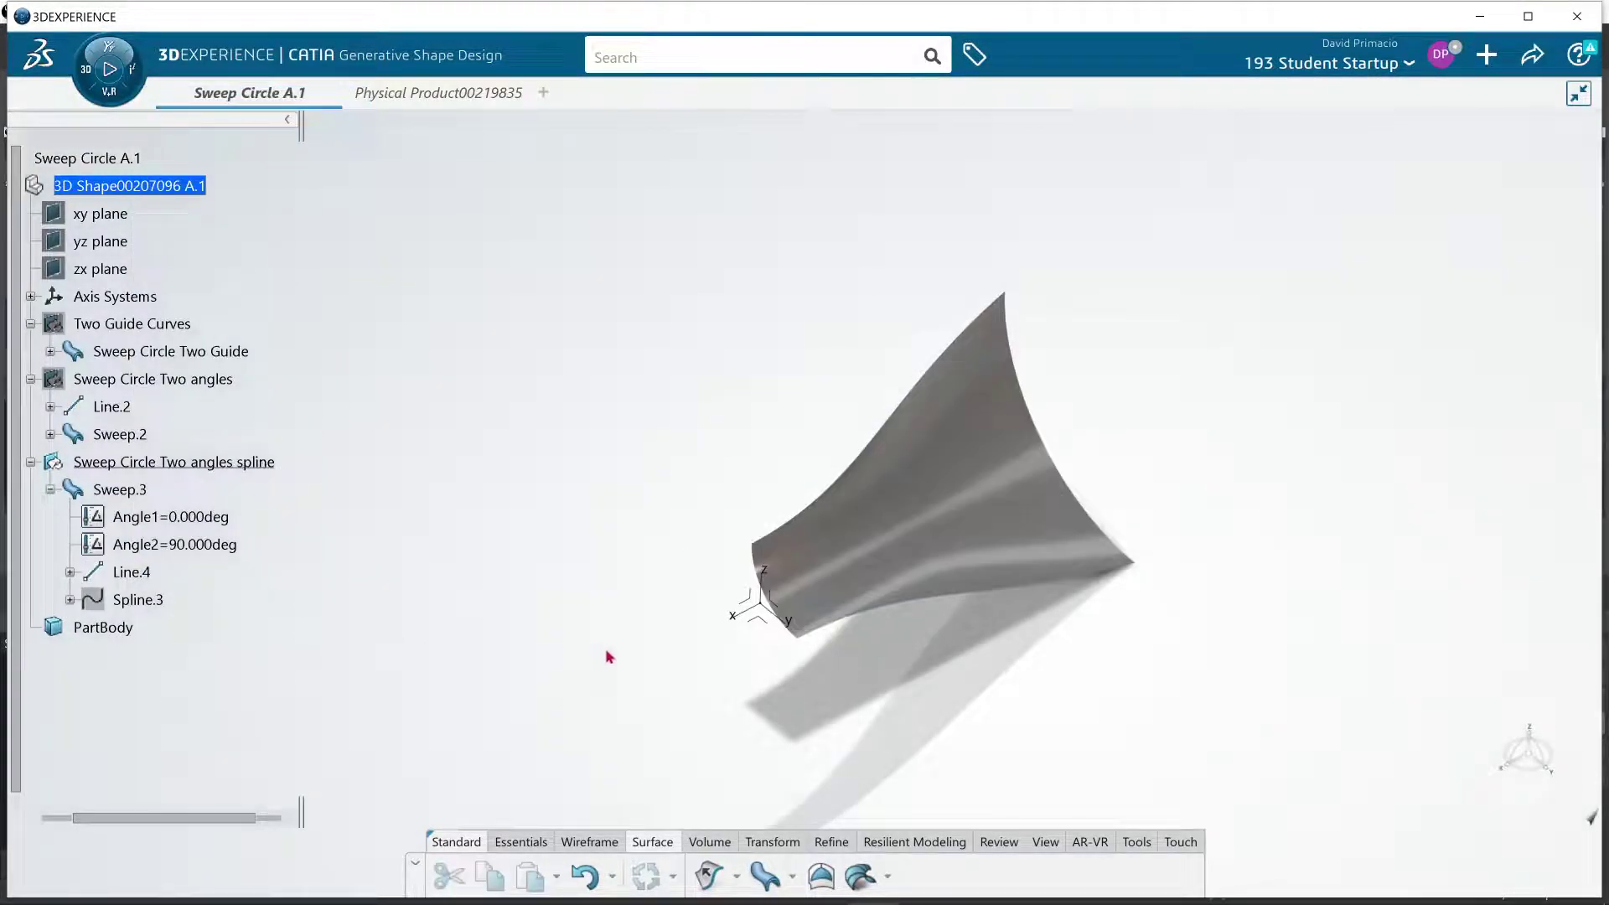
middle_click_drag(610, 658, 830, 553)
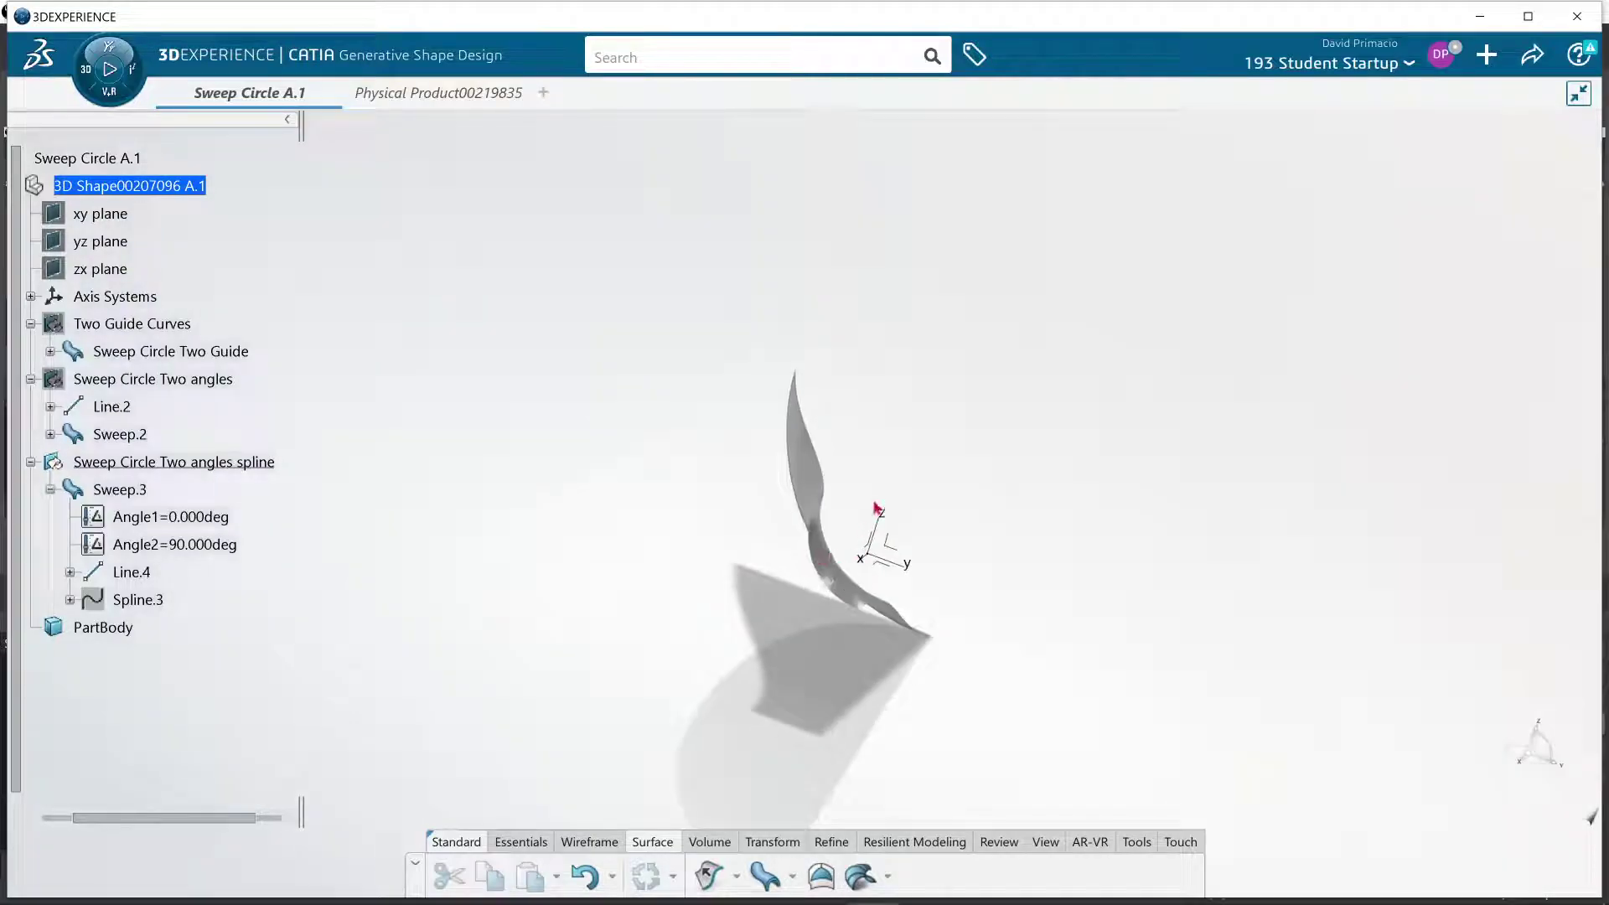
middle_click_drag(927, 528, 662, 590)
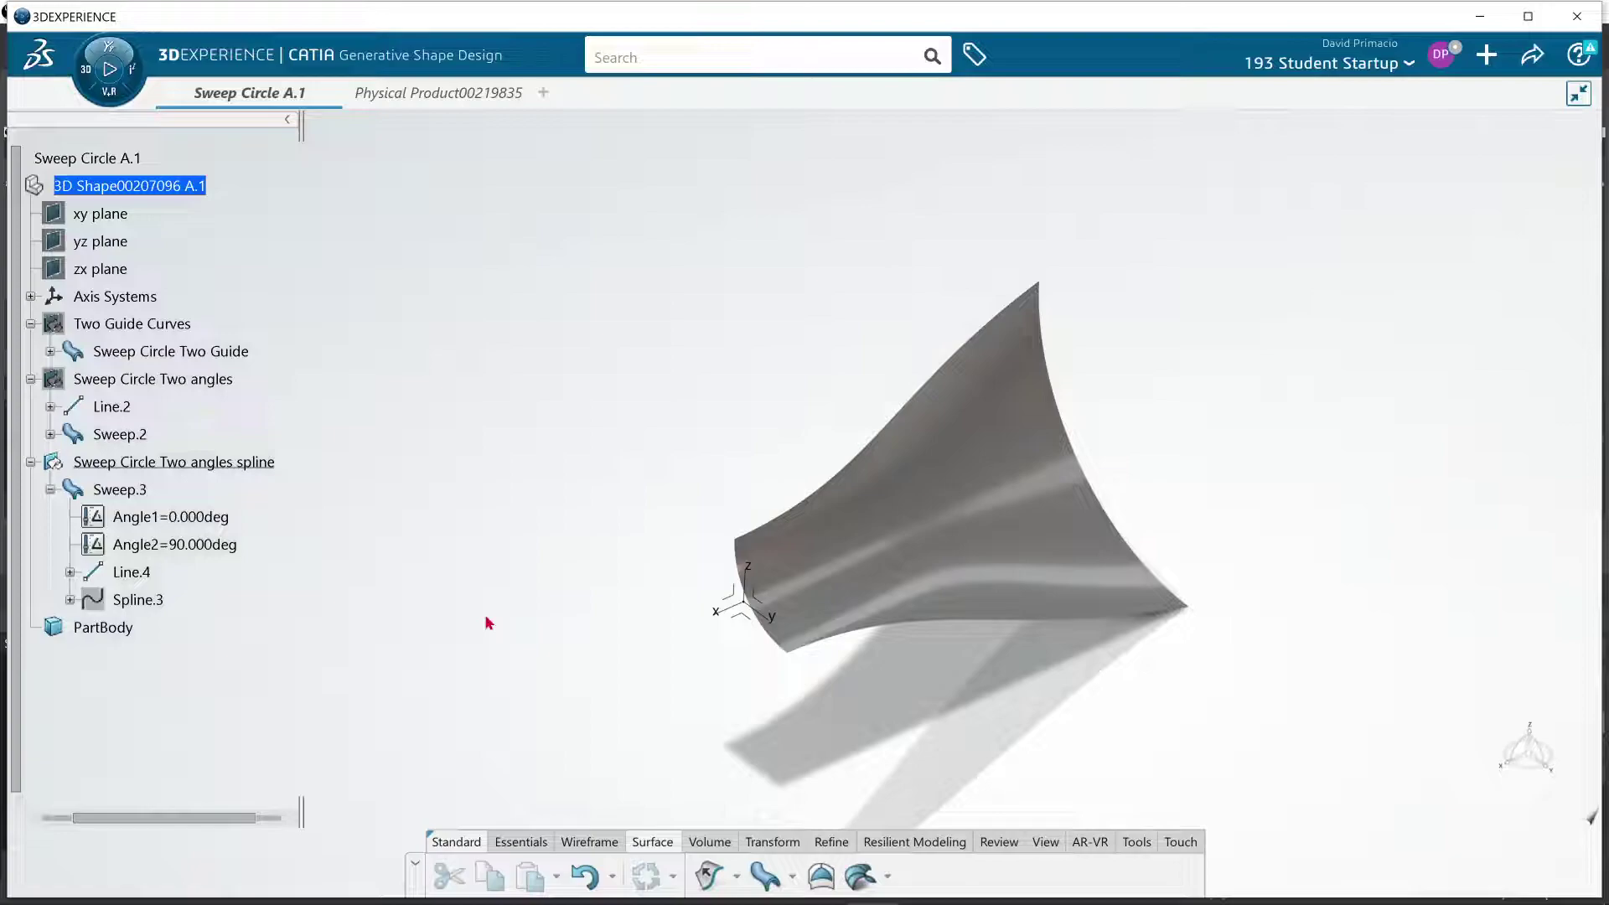
middle_click_drag(561, 640, 508, 653)
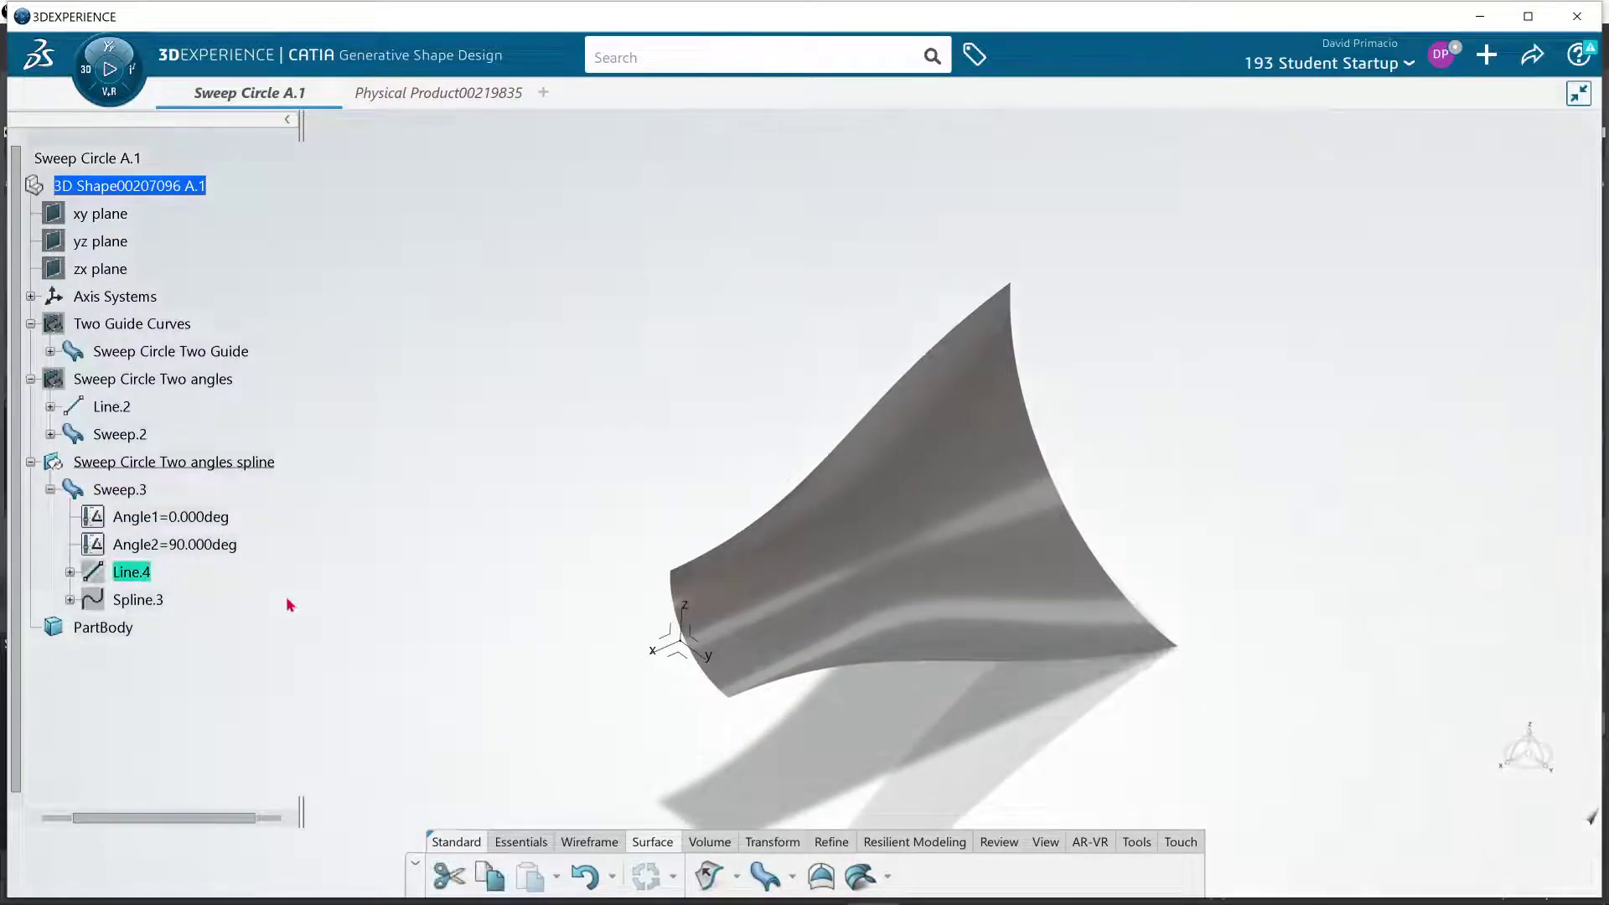
left_click(300, 570)
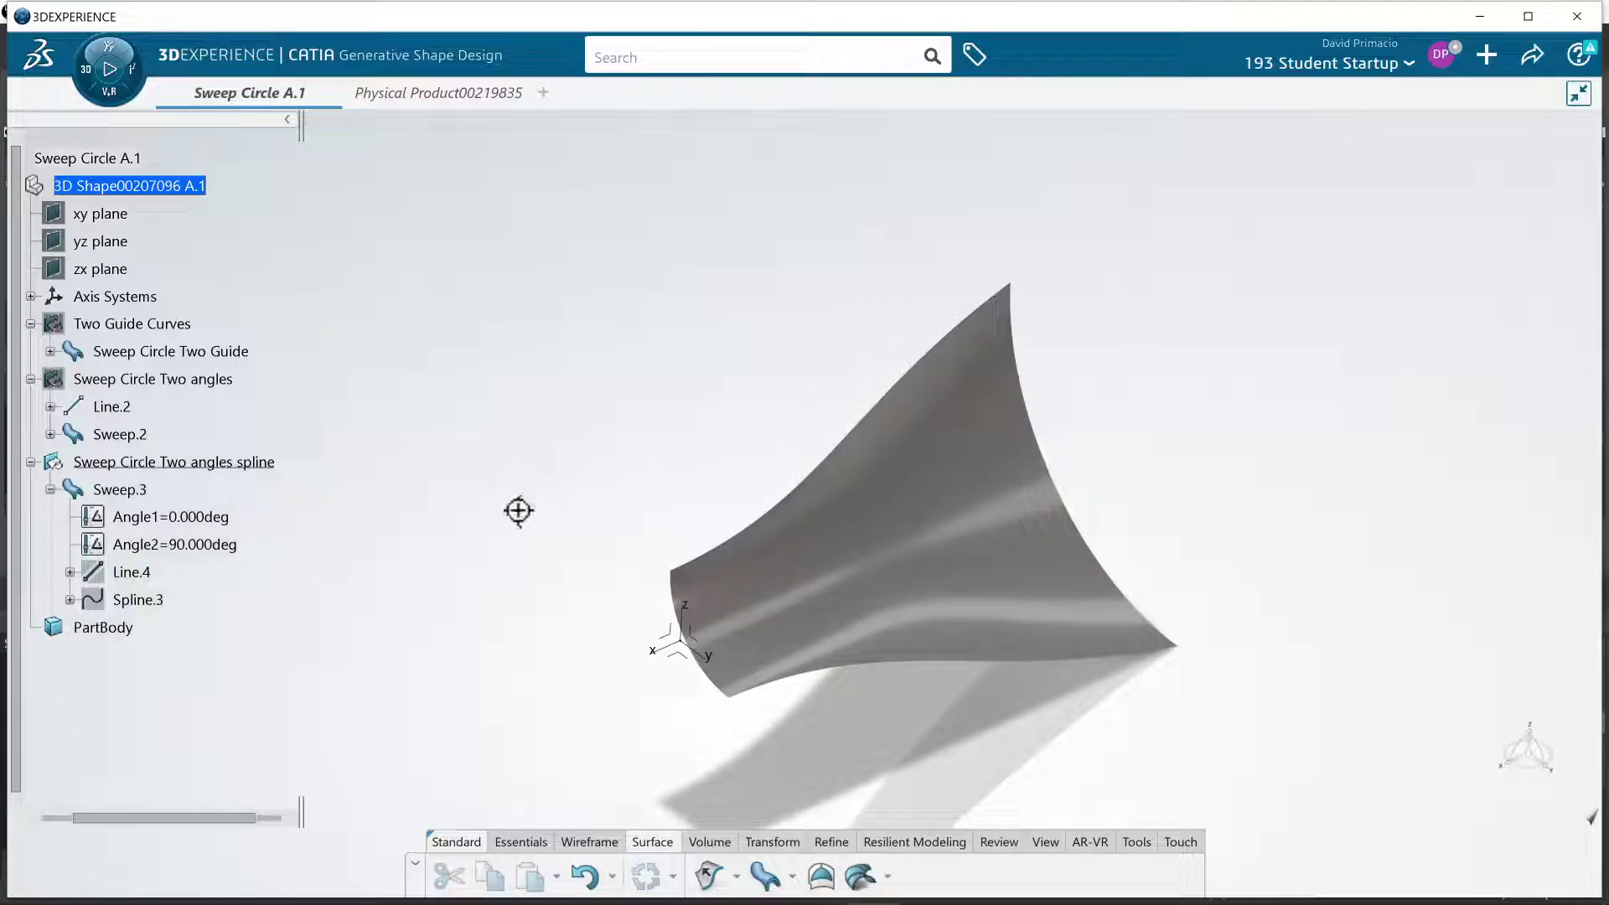
middle_click_drag(519, 510, 557, 531)
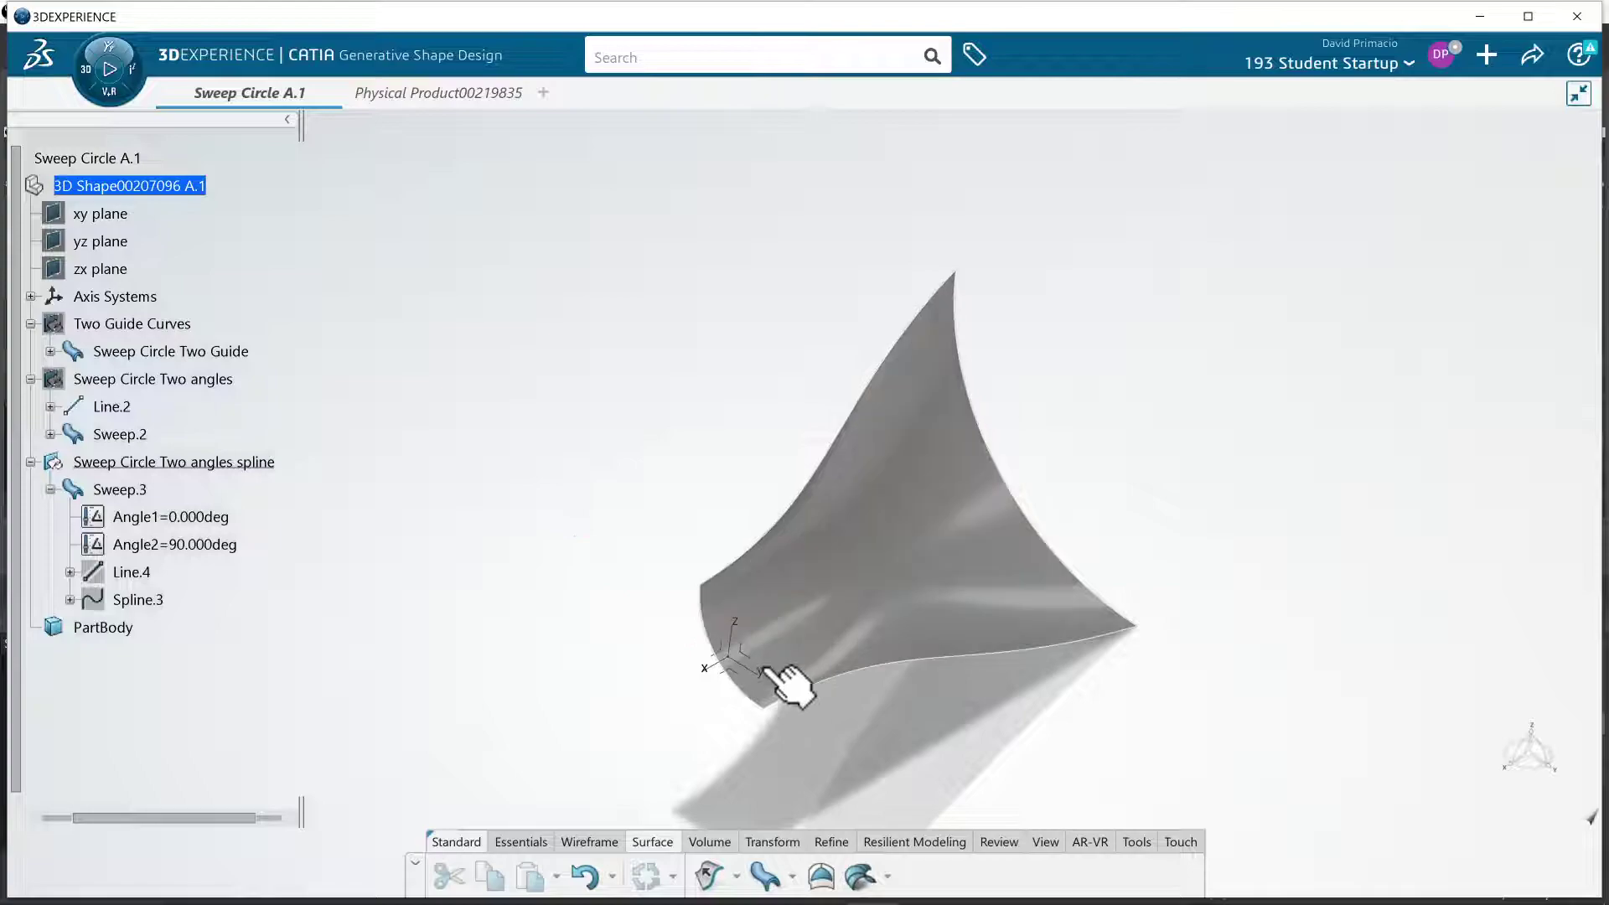
middle_click_drag(948, 718, 990, 675)
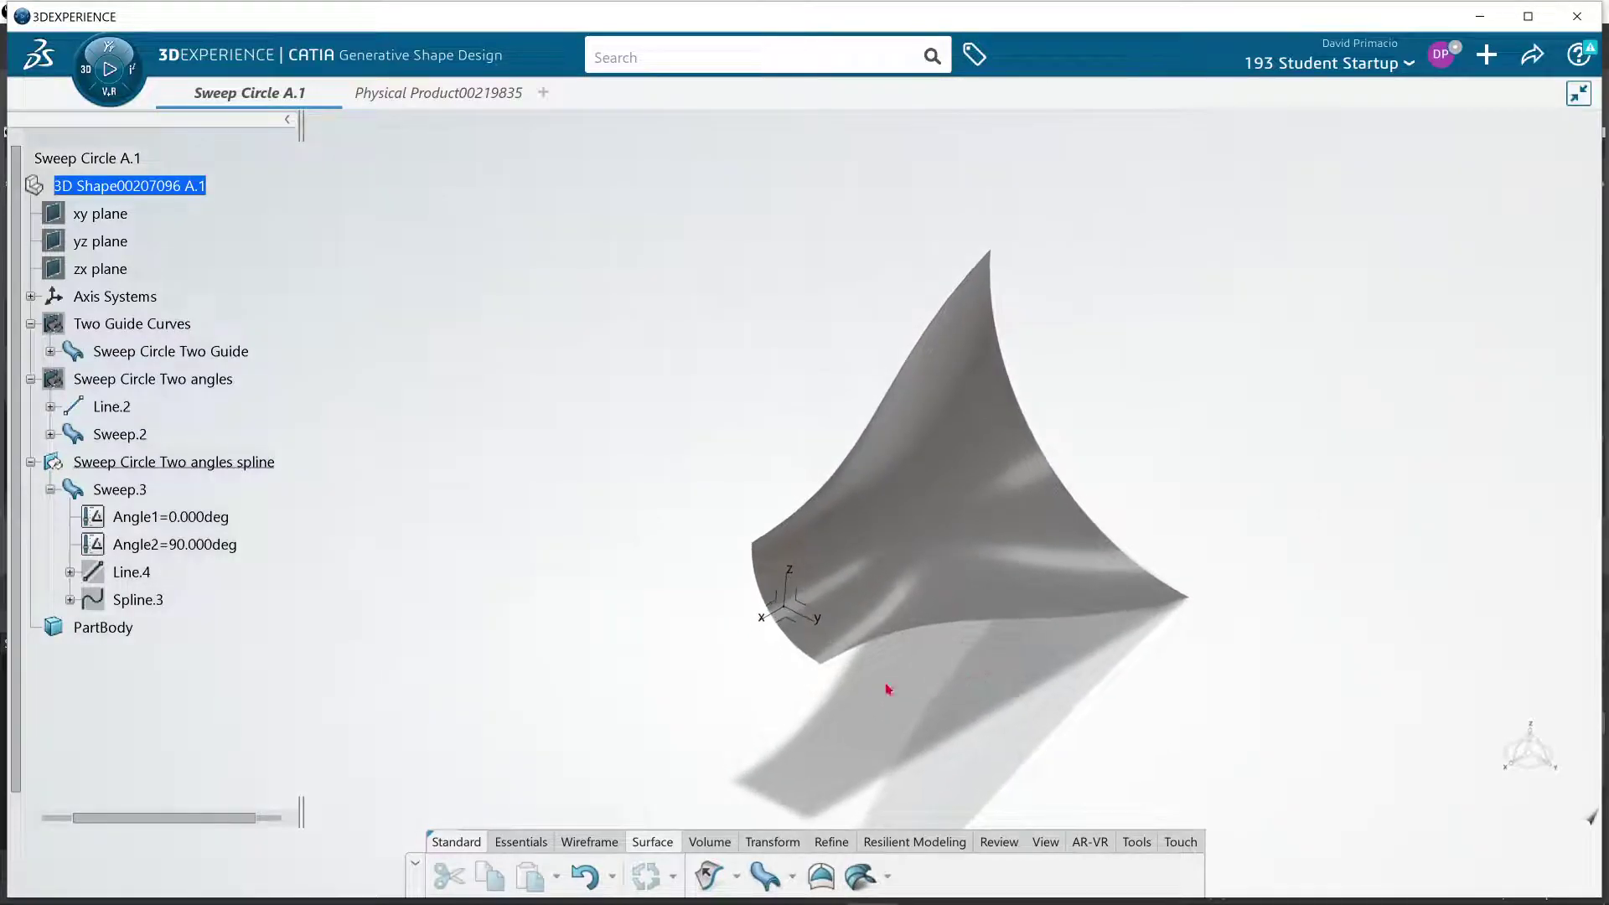
middle_click_drag(889, 690, 936, 708)
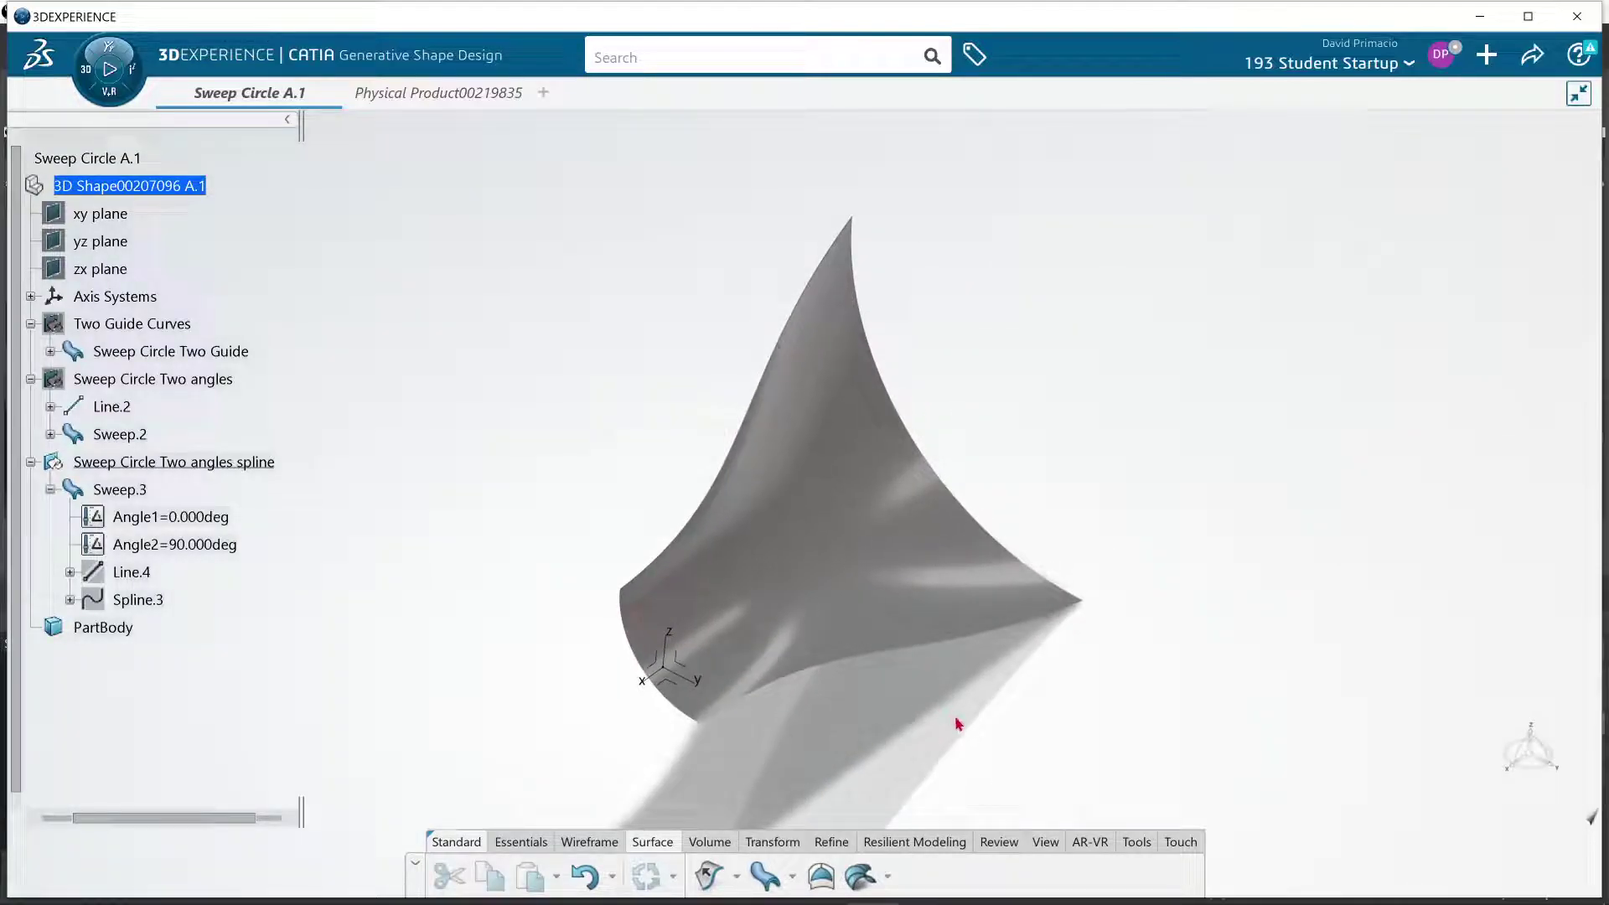
In Spline.3's definition, move Point.18 to V = -2.2220in and dismiss the sweep warning.
double_click(158, 600)
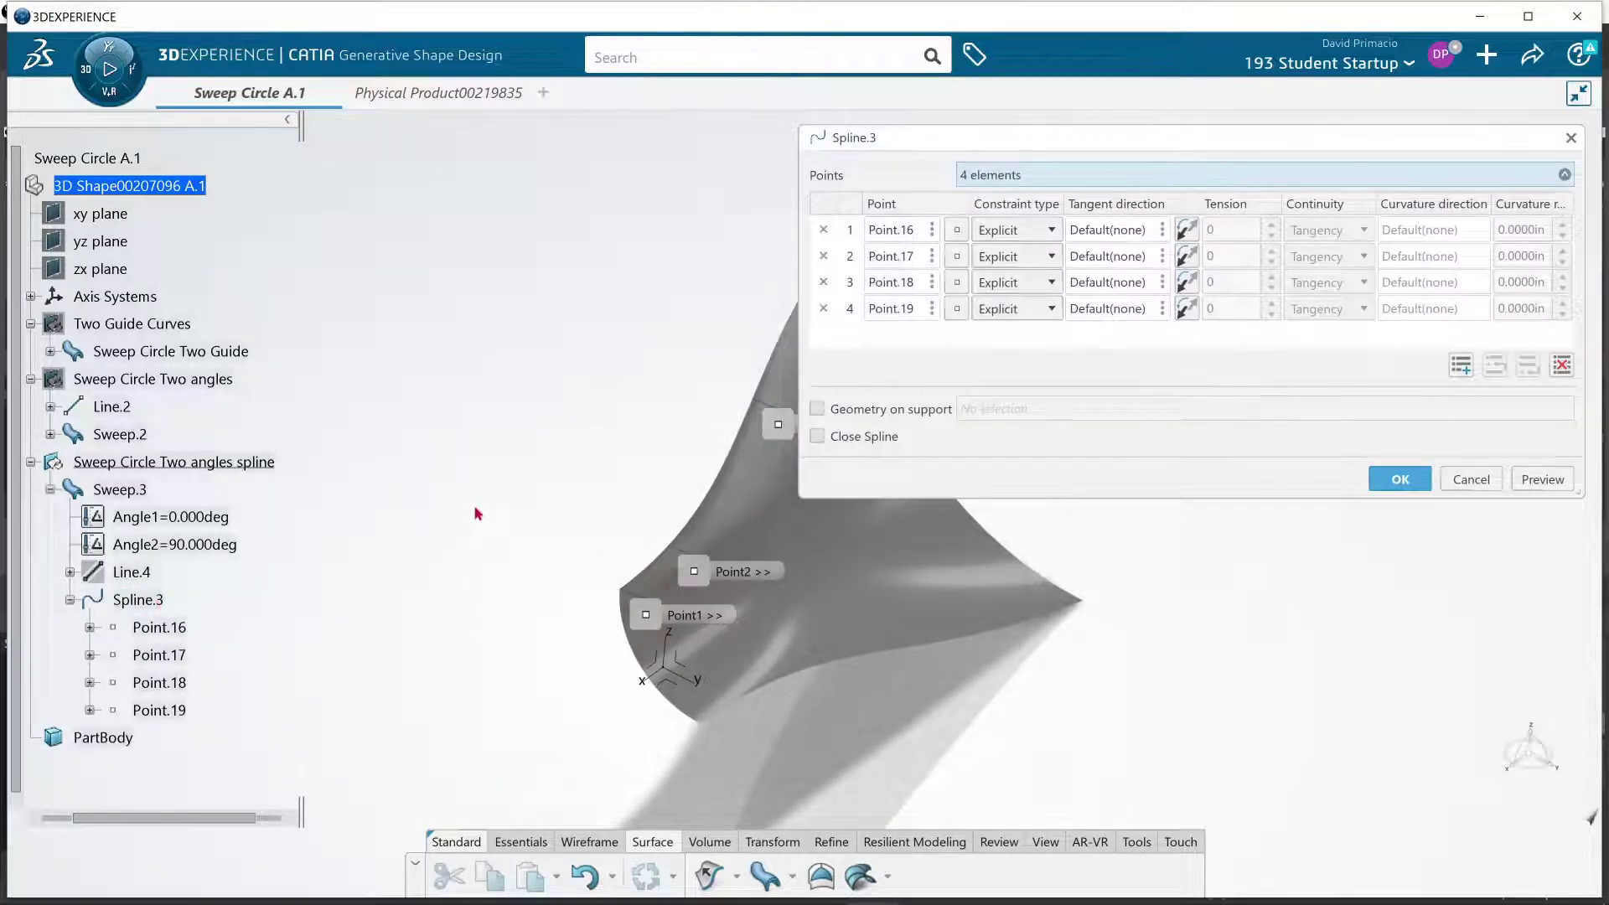
middle_click_drag(474, 512, 359, 595)
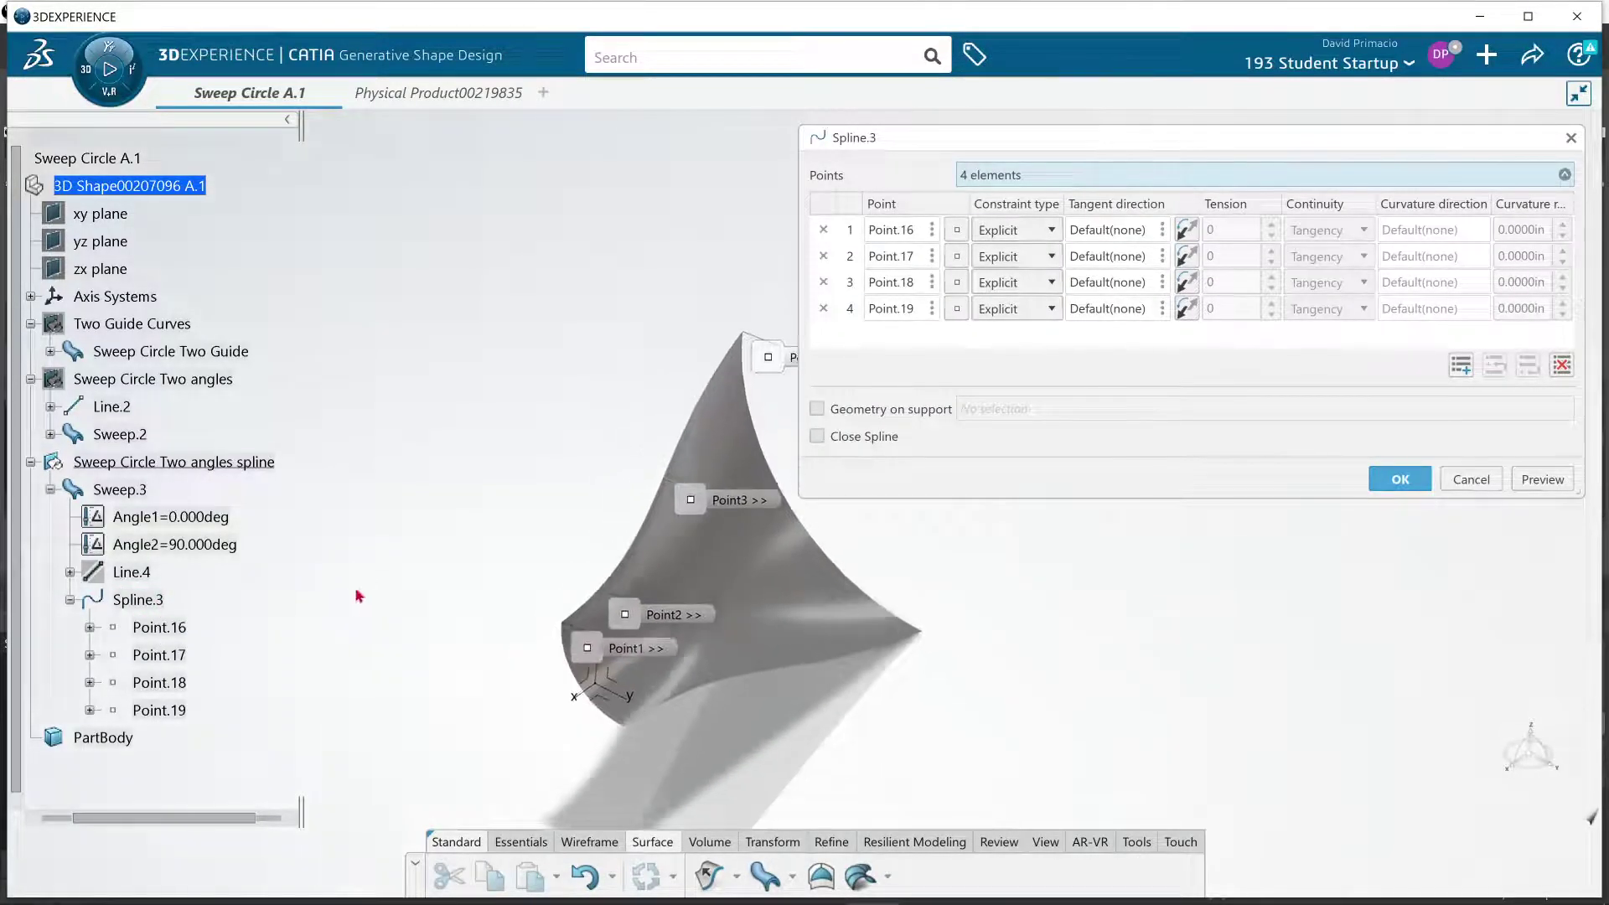
middle_click_drag(851, 654, 732, 654)
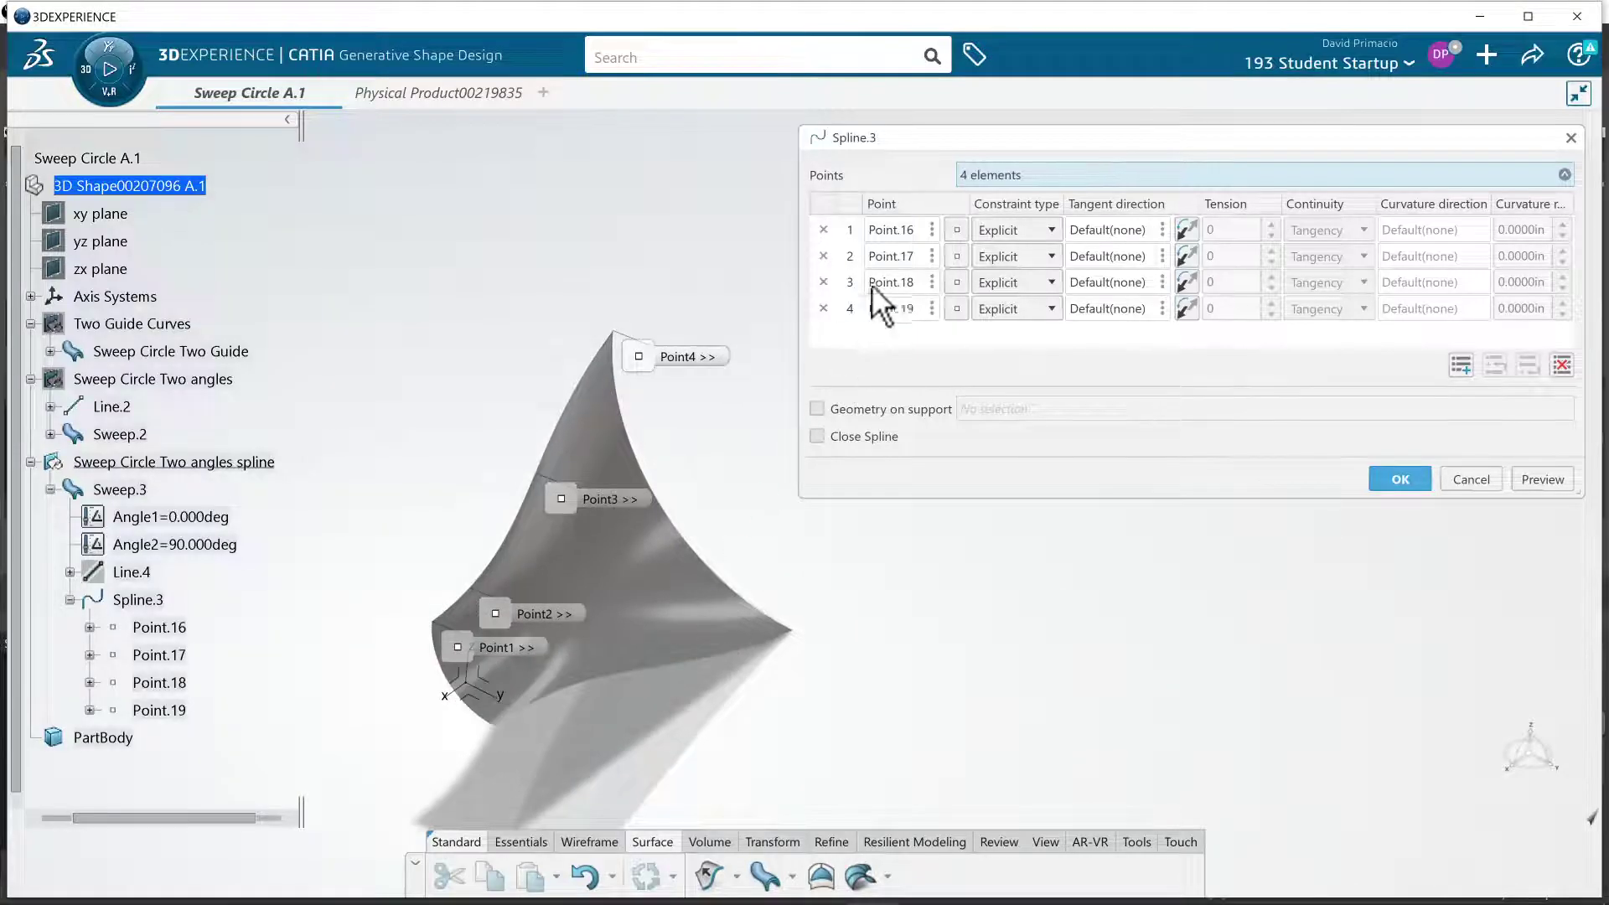
left_click(956, 280)
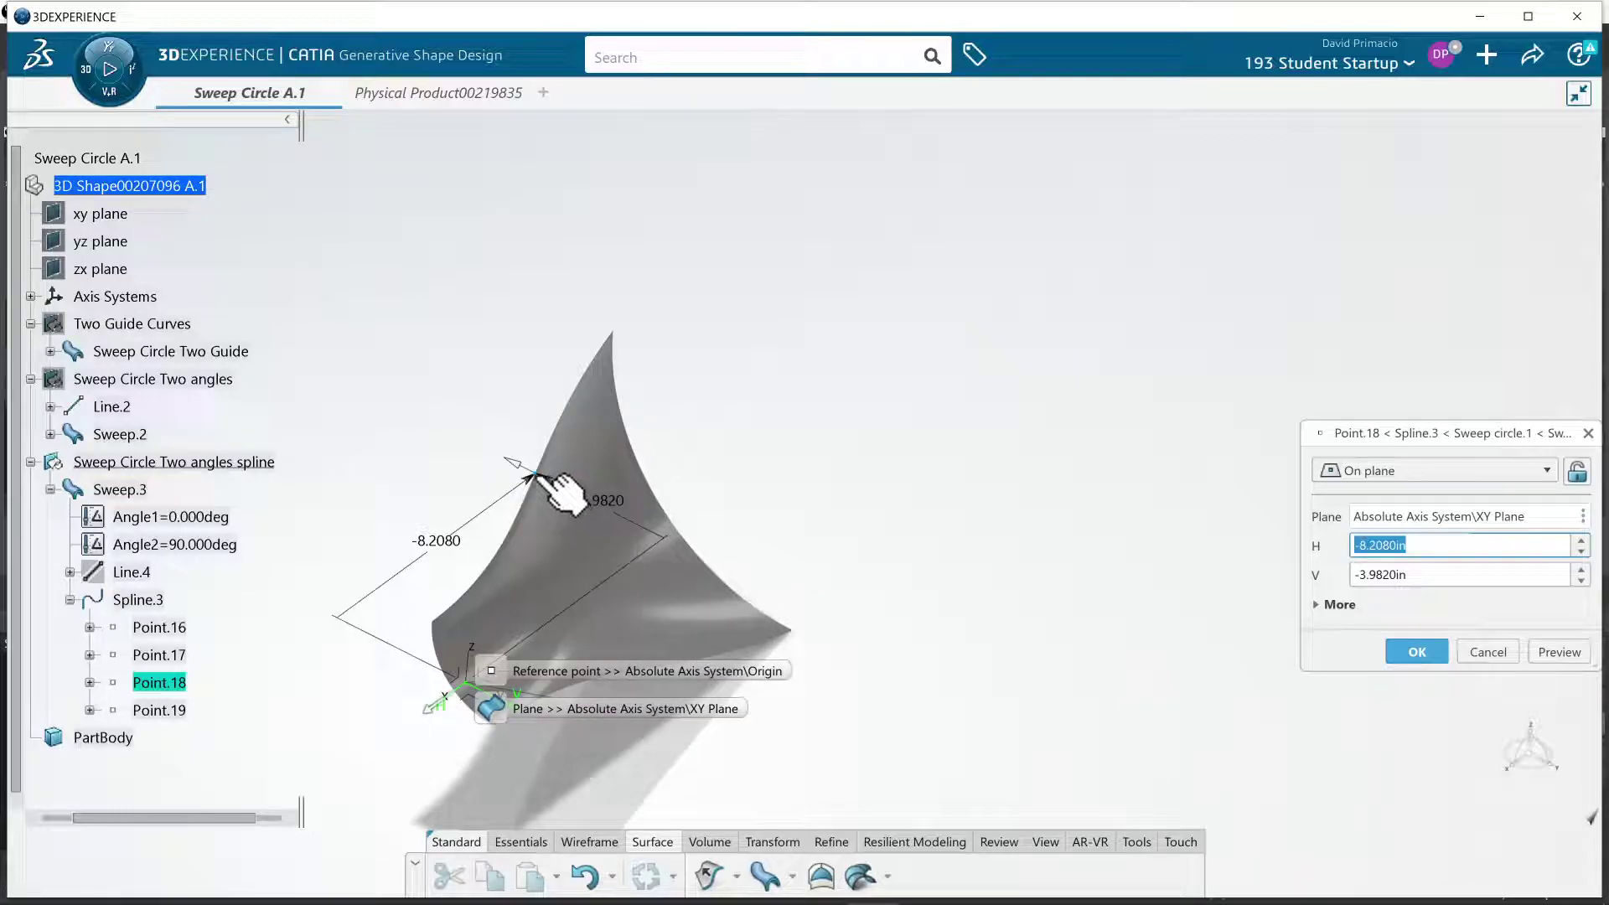
left_click_drag(537, 474, 592, 505)
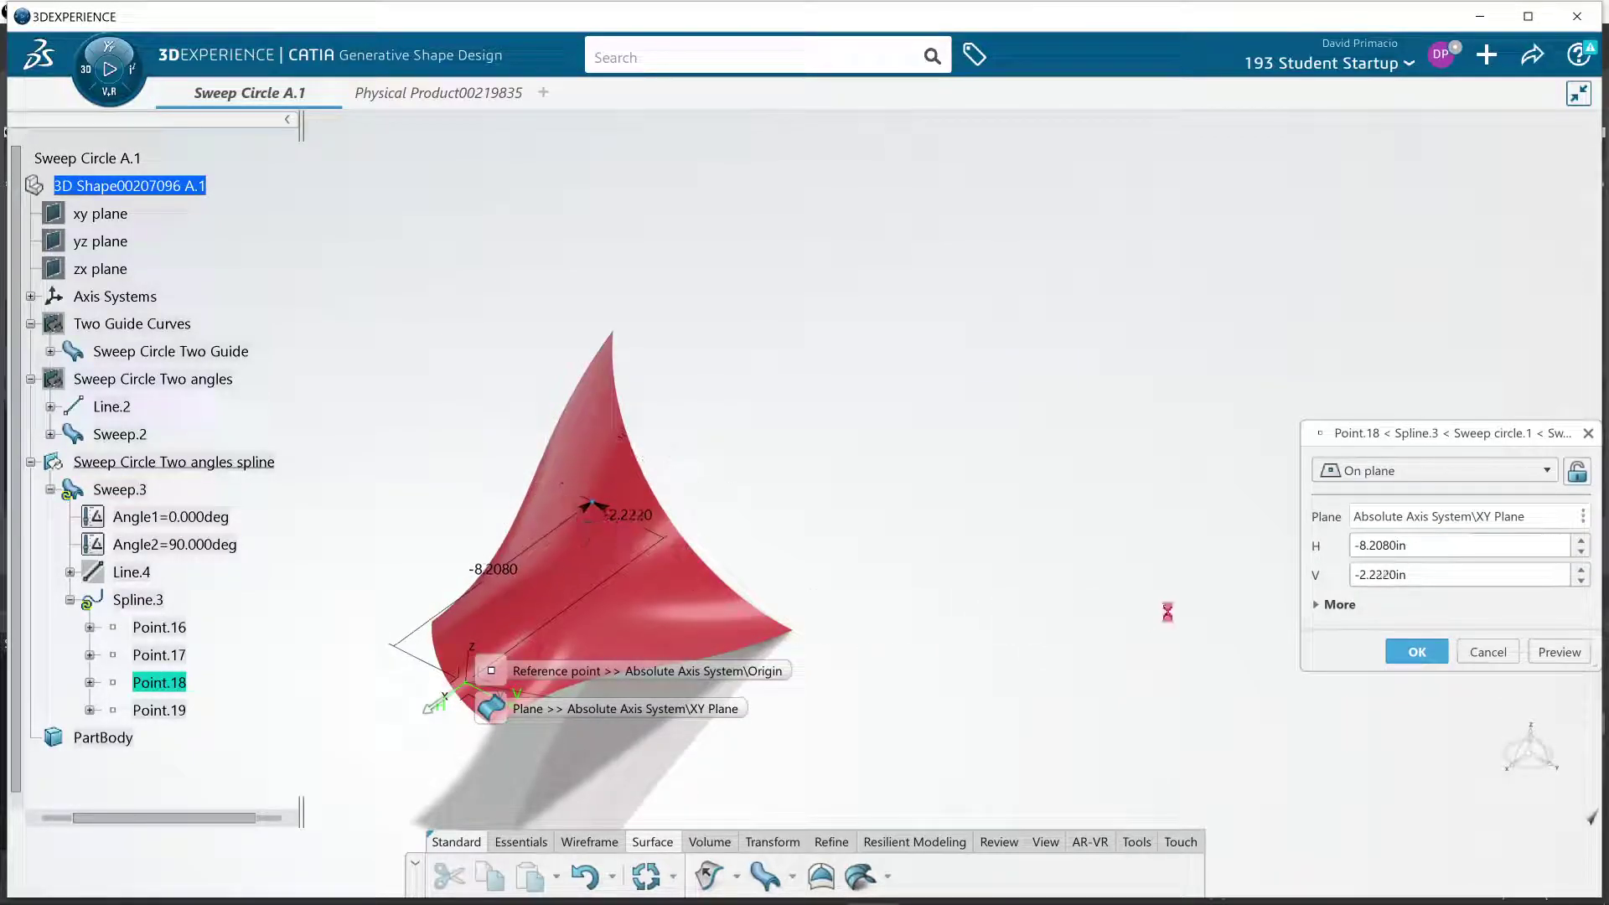
left_click(1417, 653)
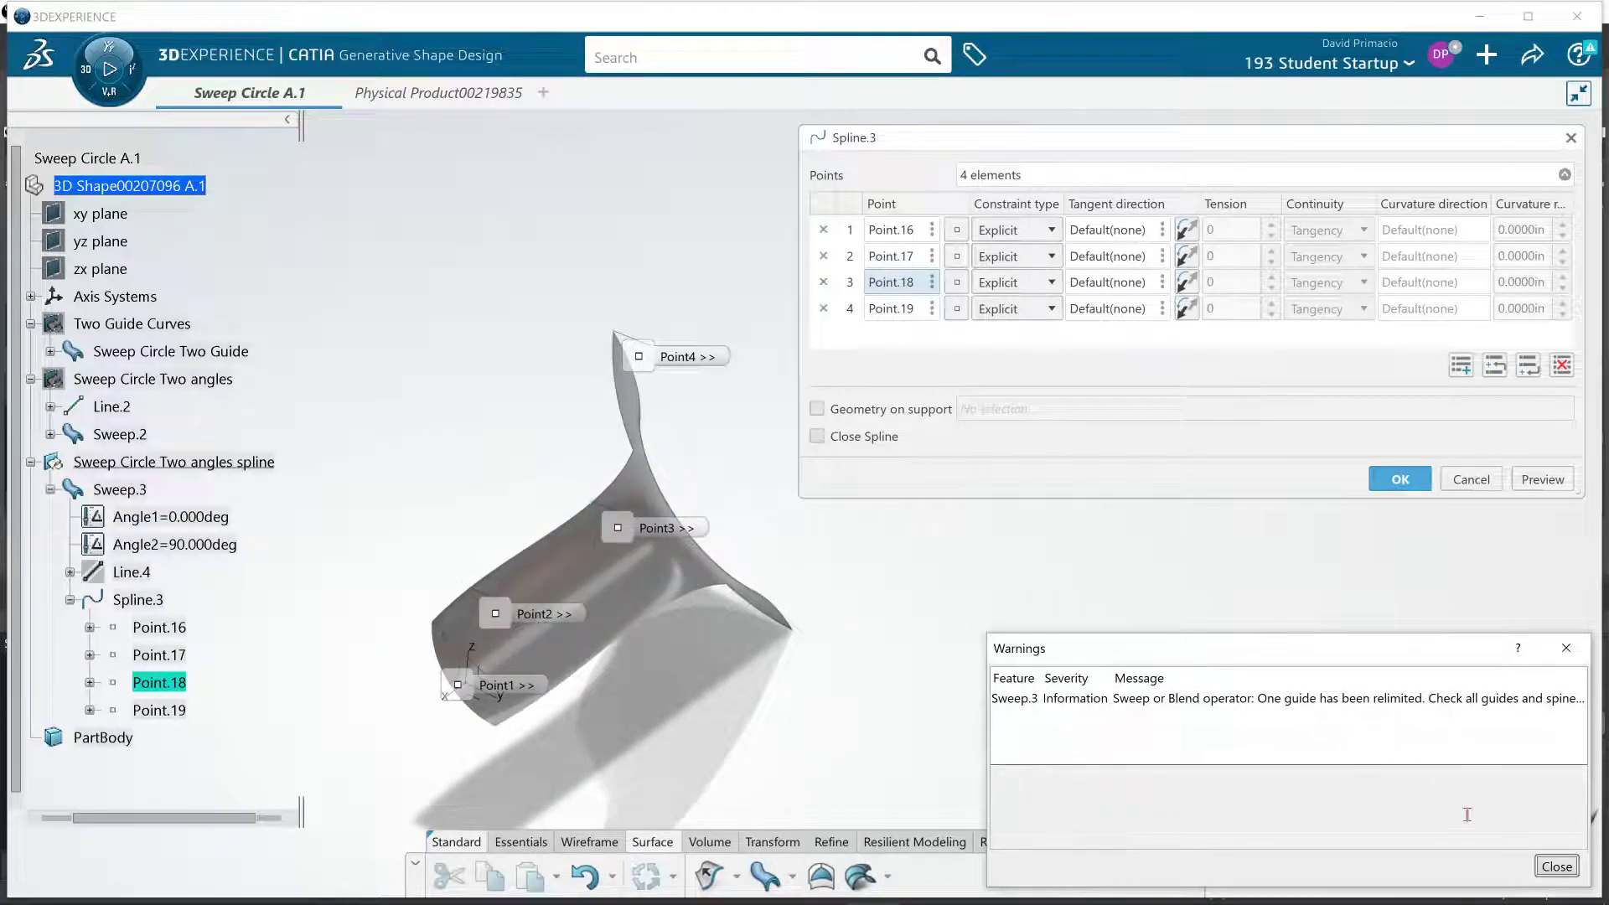
left_click(1556, 866)
middle_click_drag(1043, 652, 974, 719)
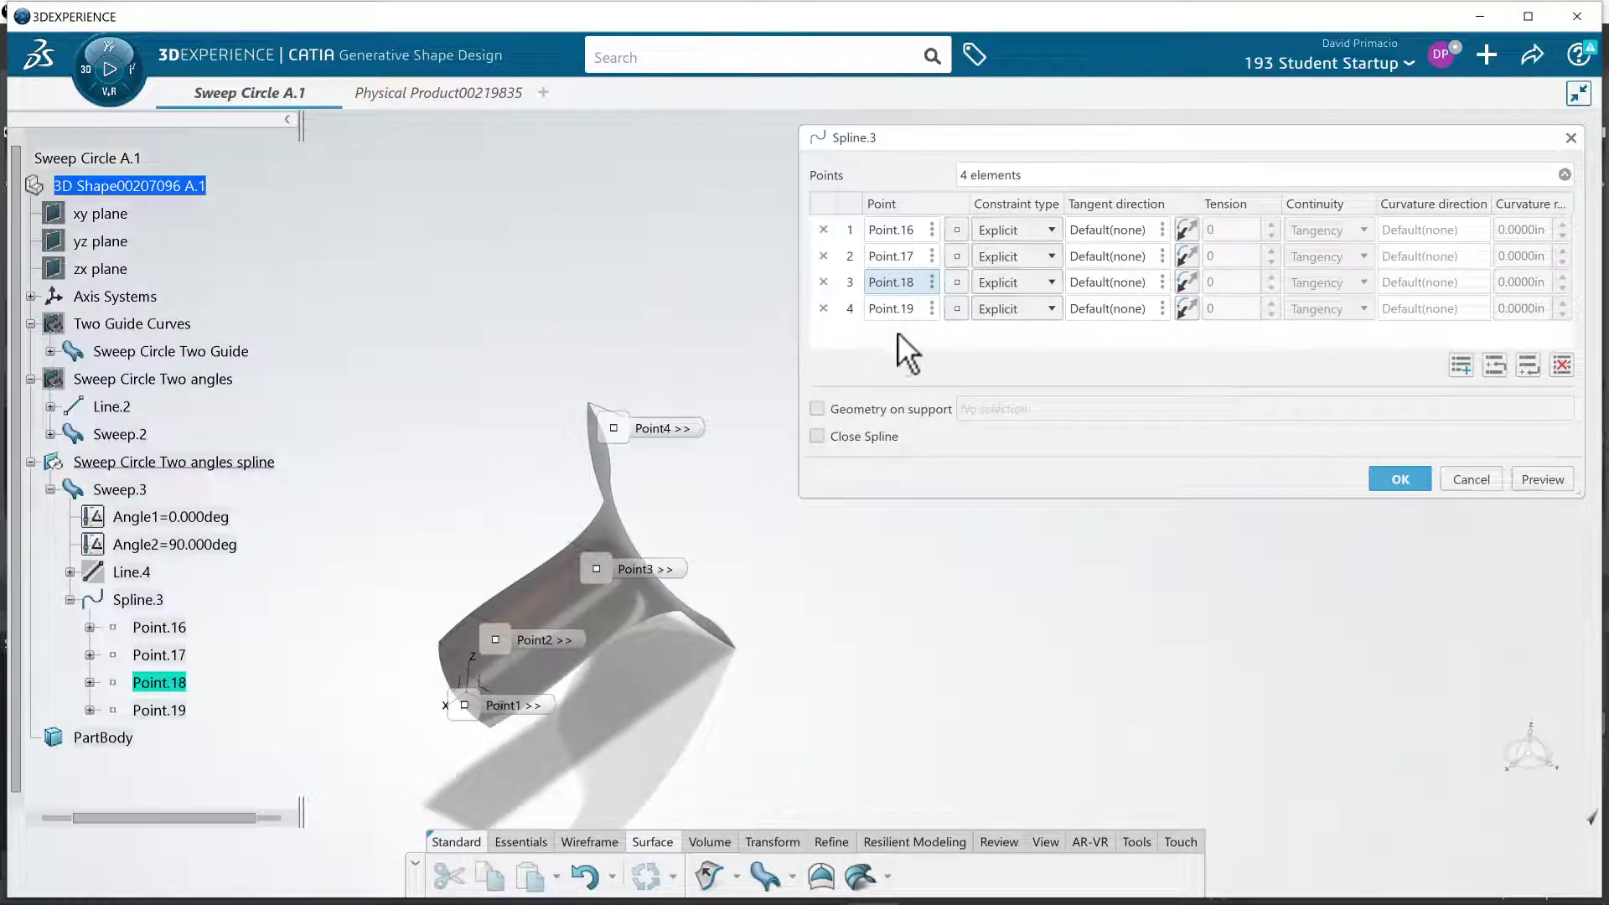
Move Point.17 of Spline.3 to H -3.2580in, V -5.7950in, and dismiss the sweep warning.
left_click(956, 256)
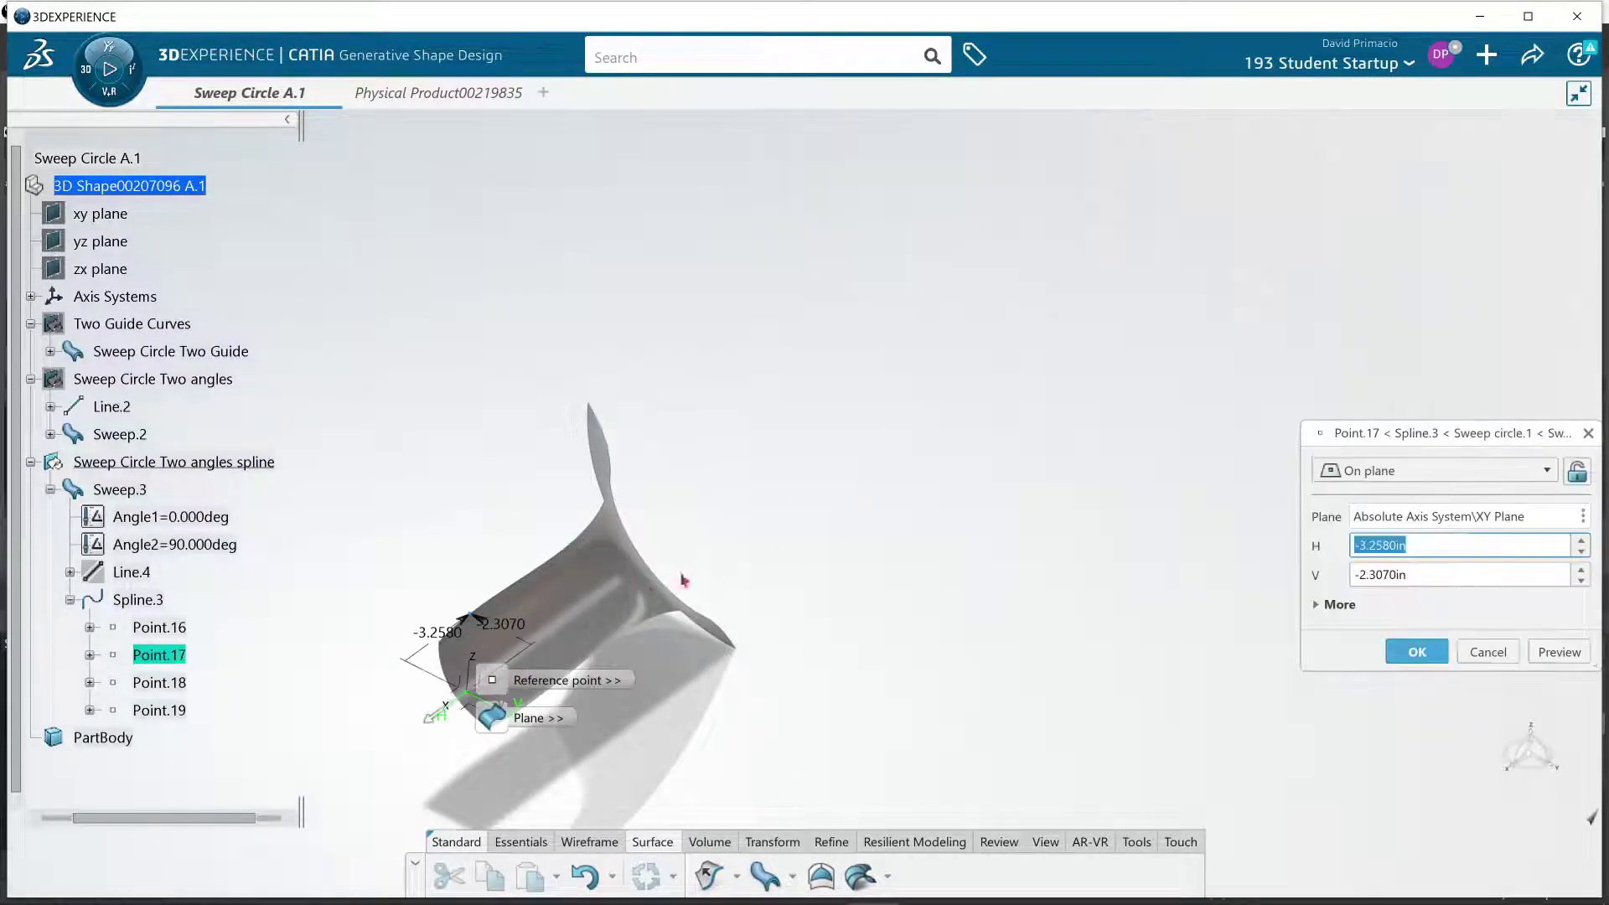
left_click_drag(478, 615, 378, 568)
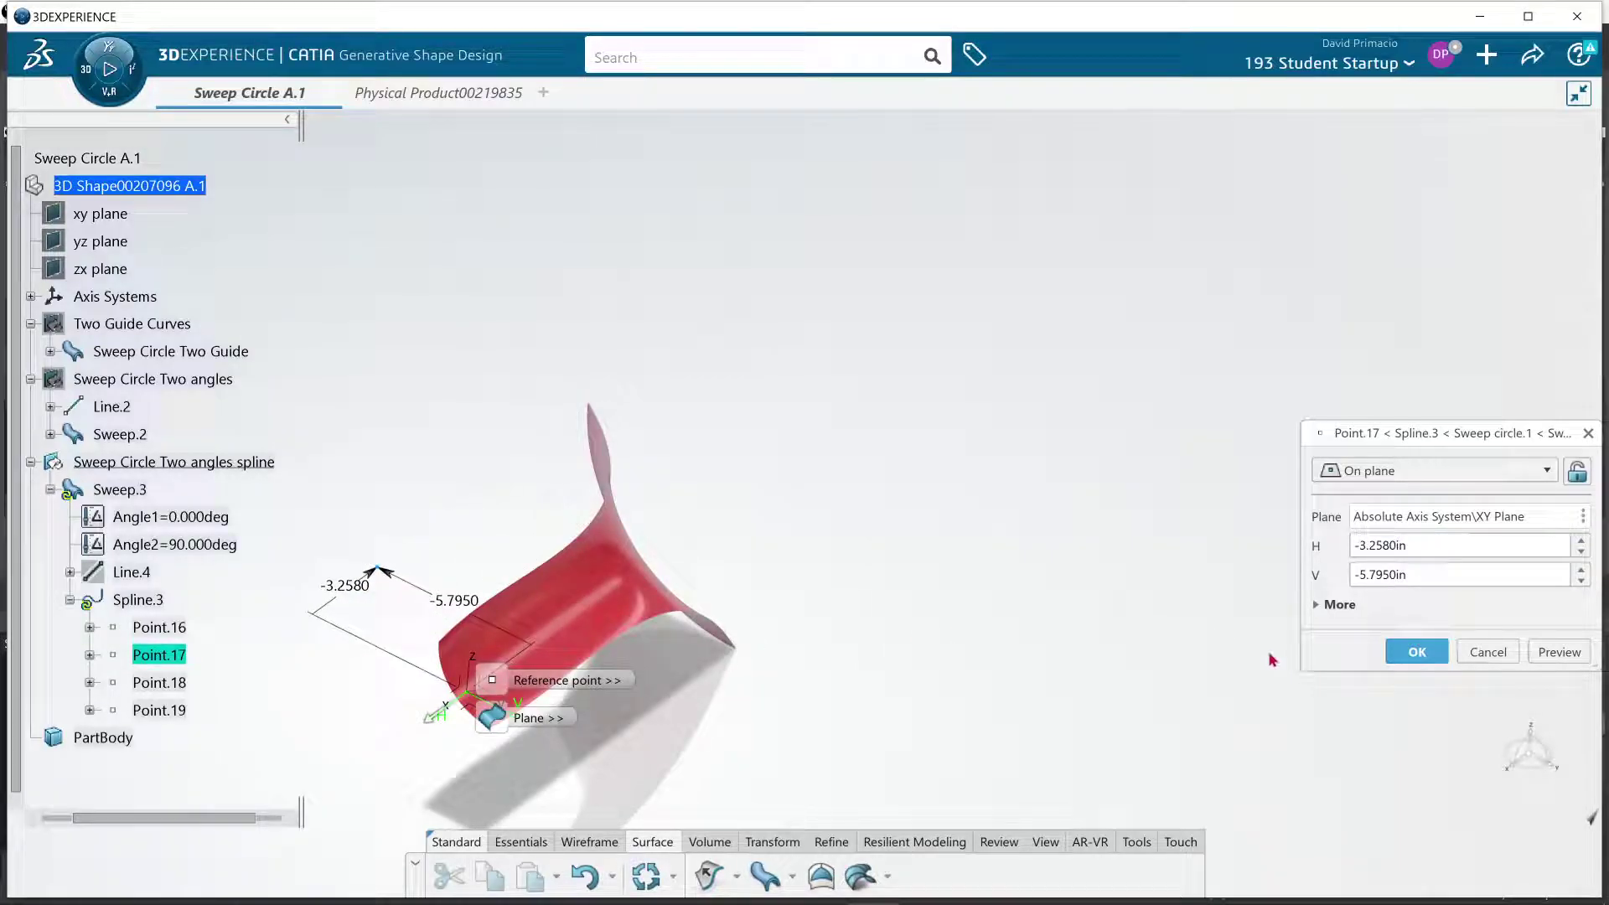
left_click(1392, 652)
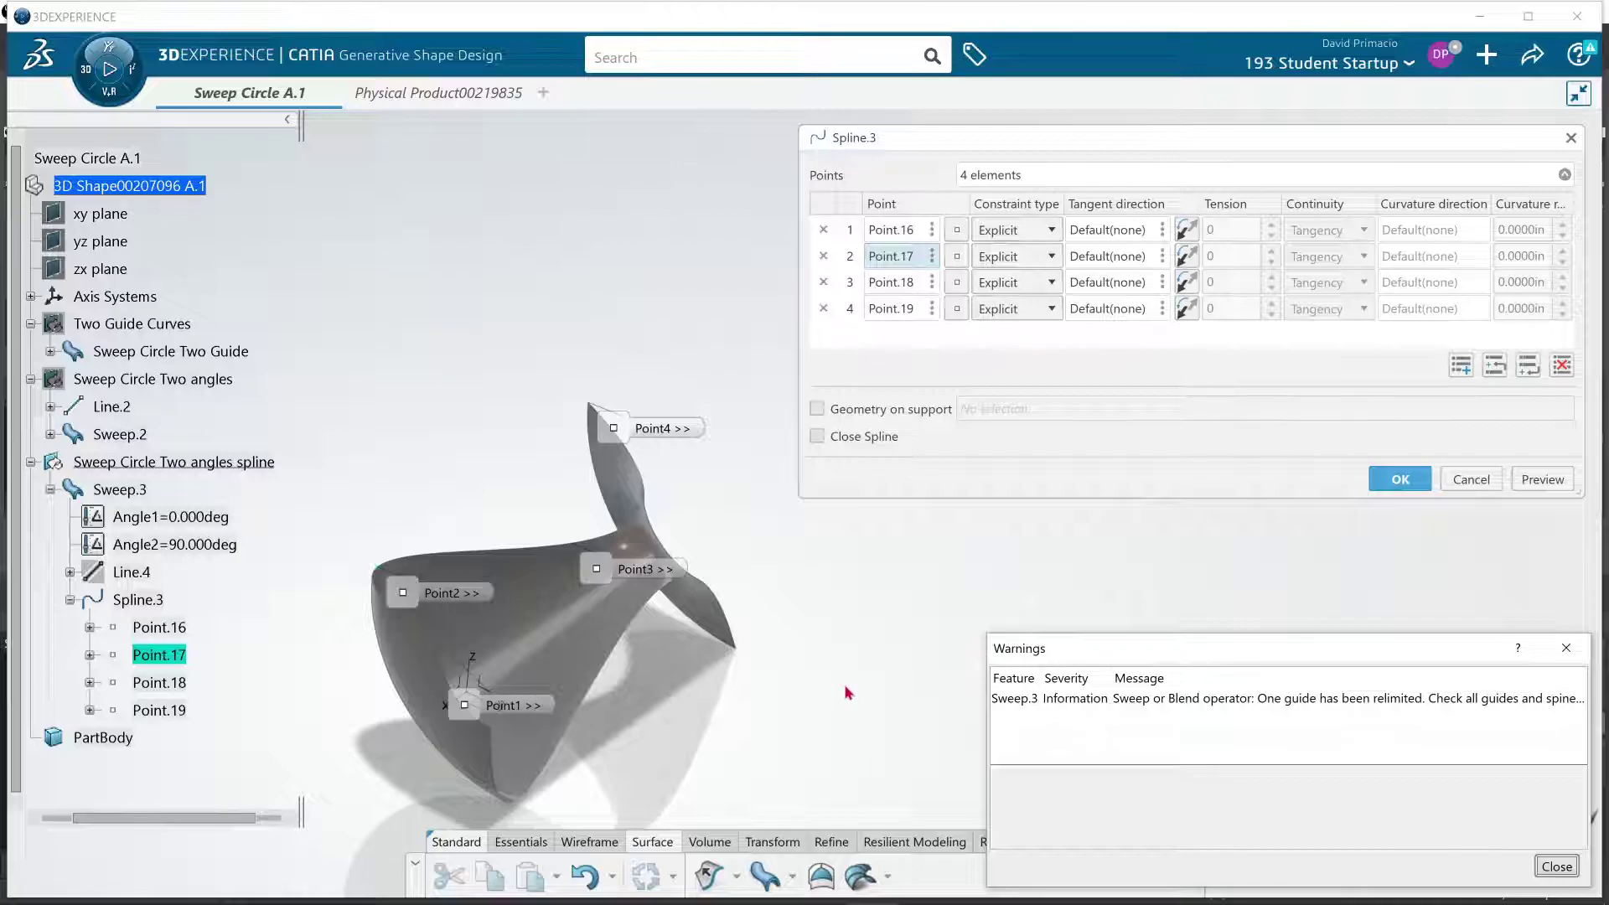
middle_click_drag(824, 714, 803, 639)
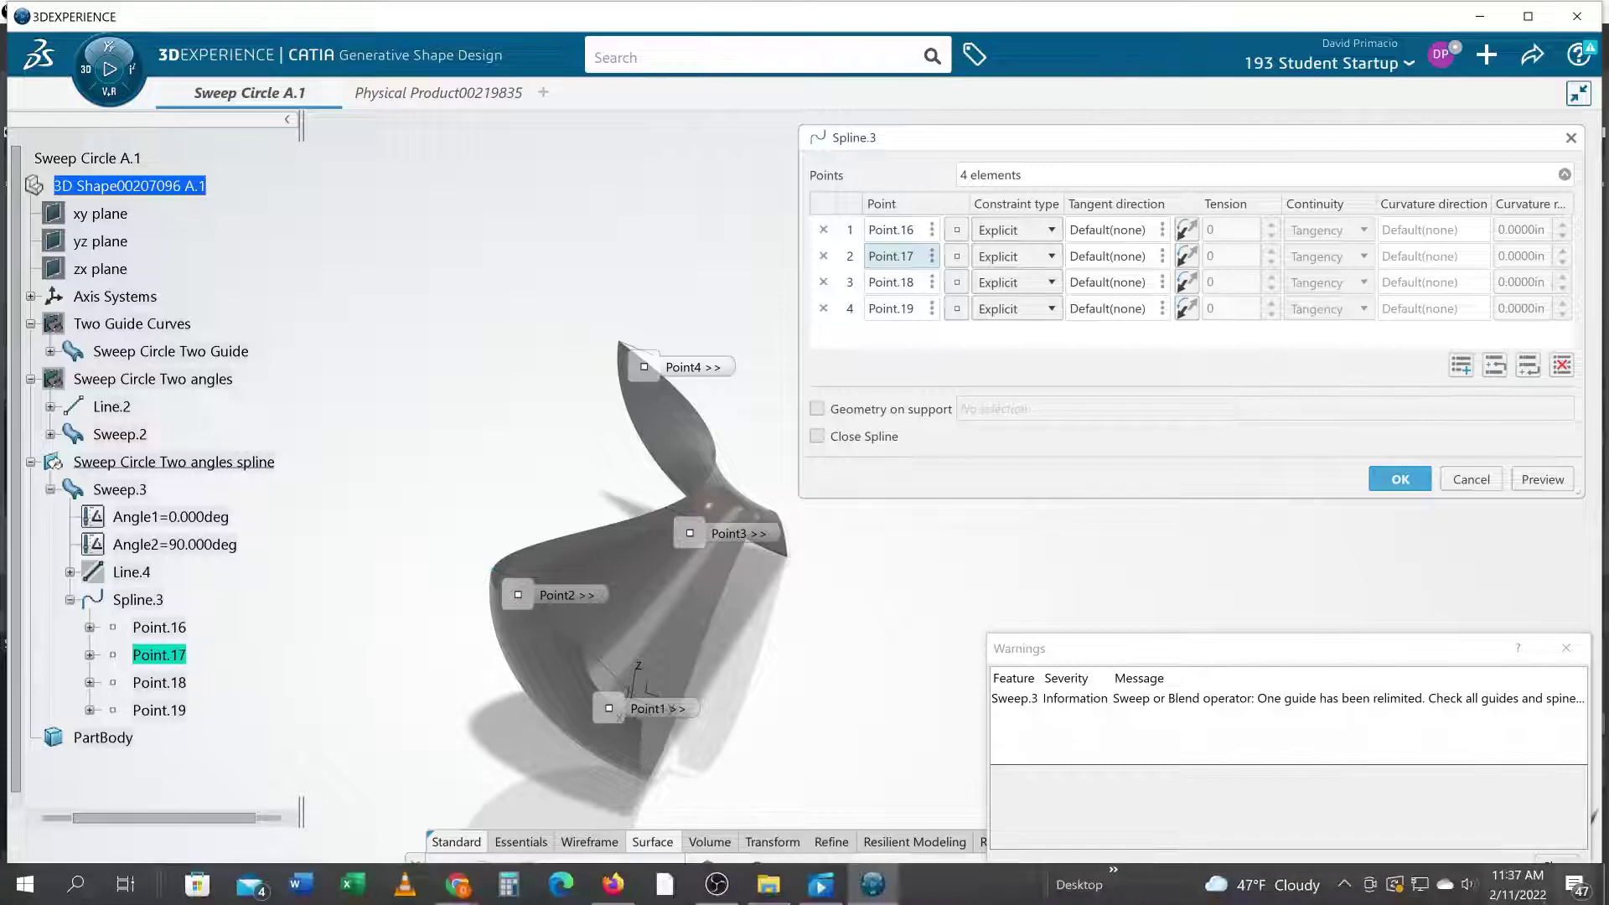
left_click(1556, 867)
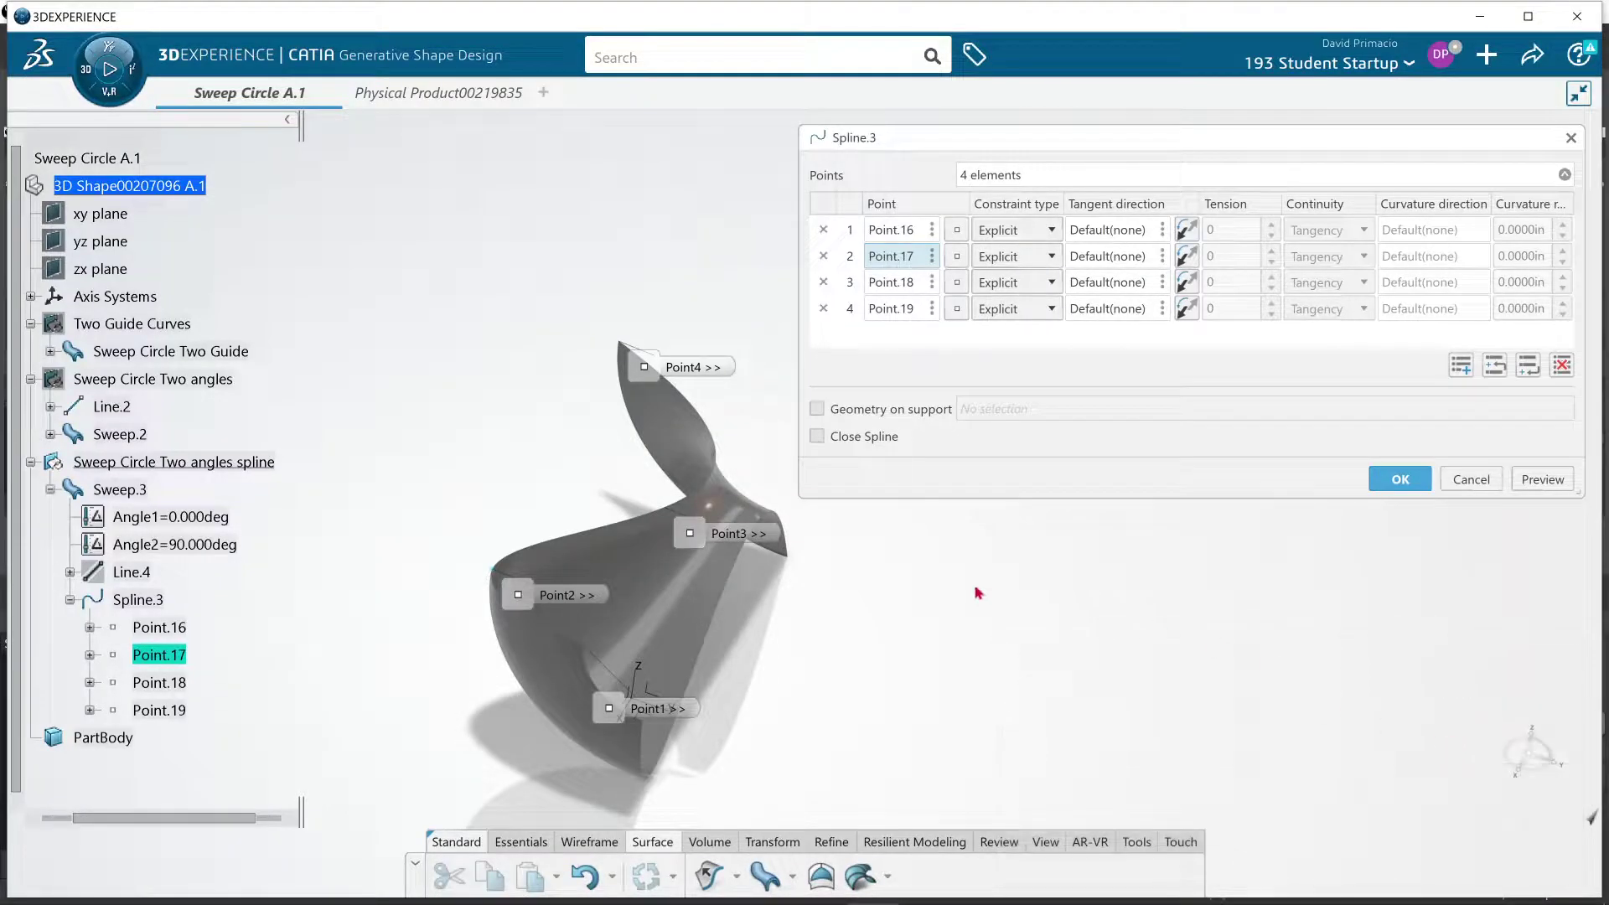
Accept the Spline.3 point edits and inspect the final reshaped Sweep.3 surface.
left_click(1388, 479)
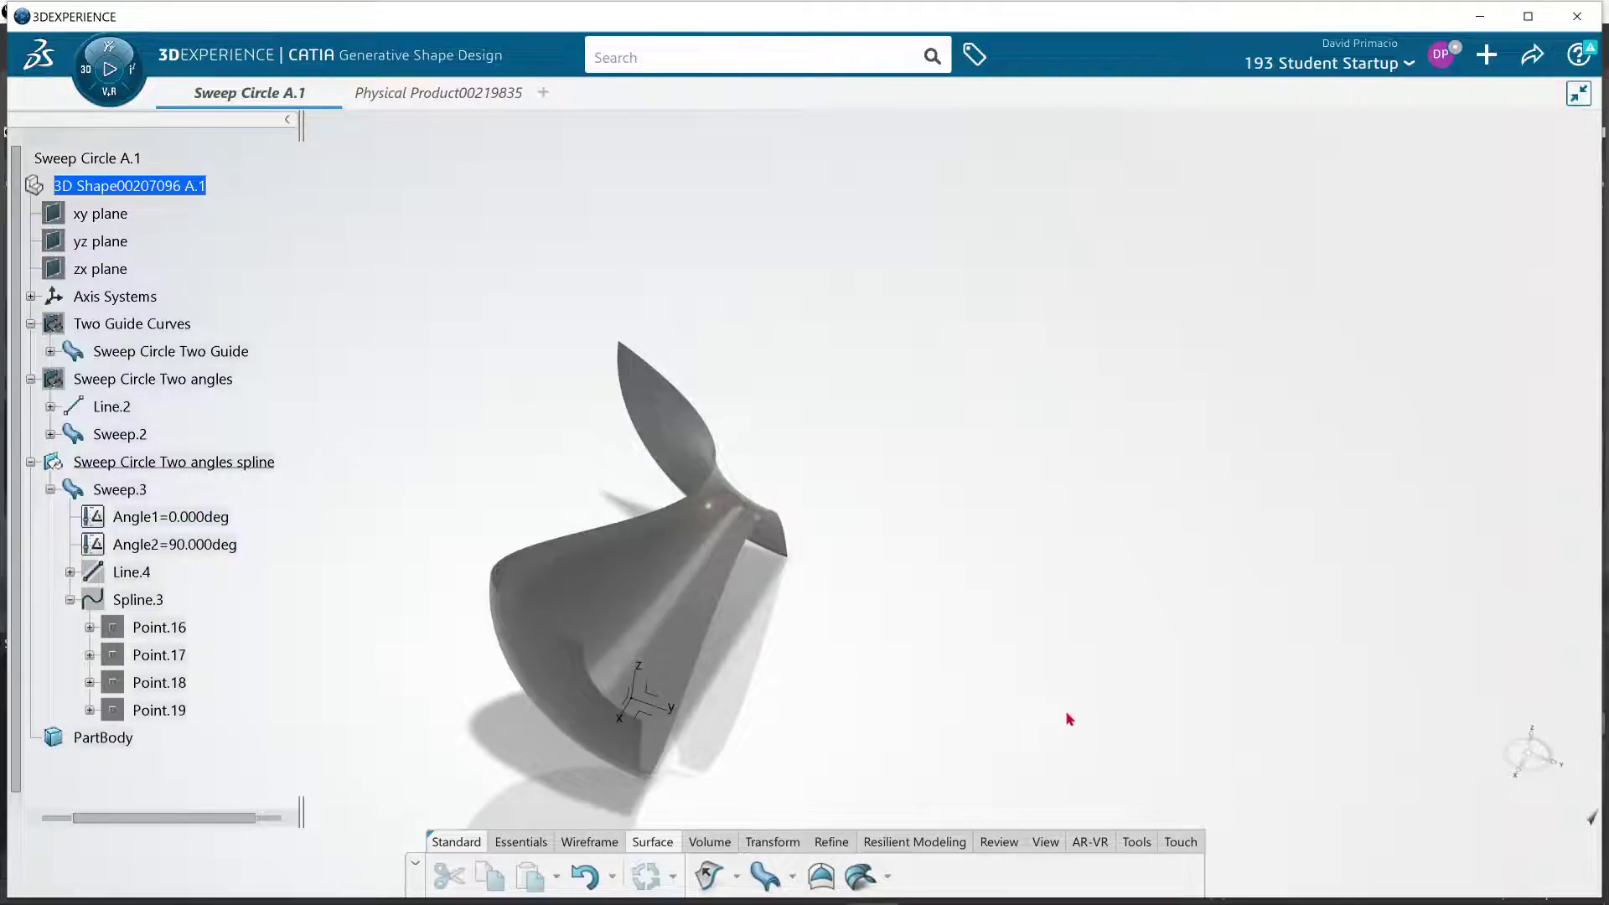
middle_click_drag(896, 620, 909, 676)
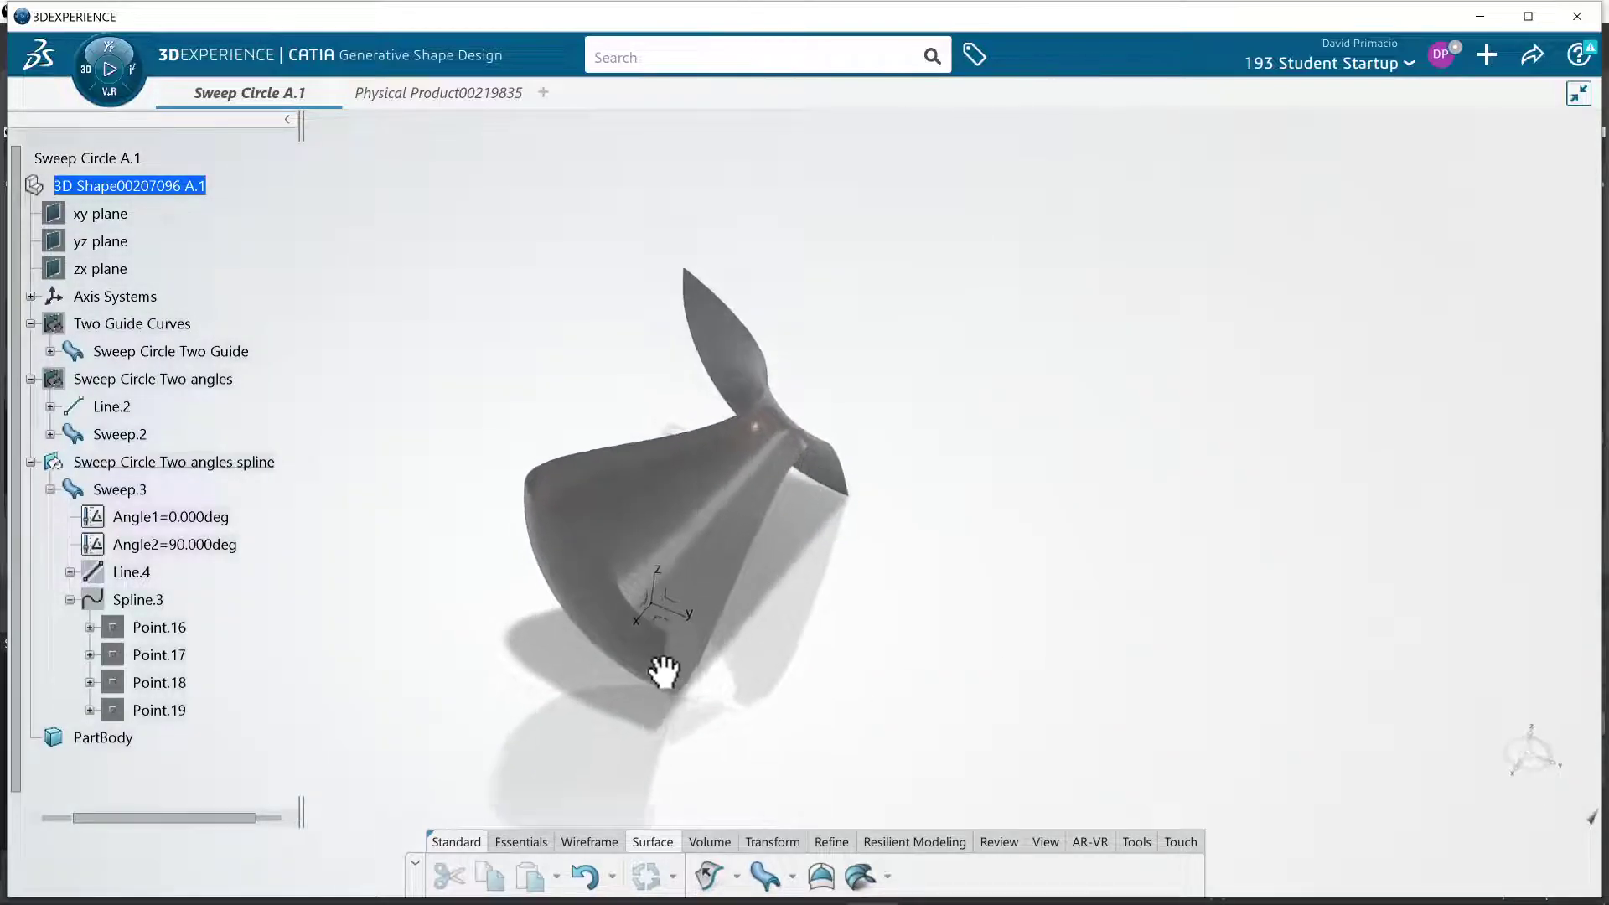